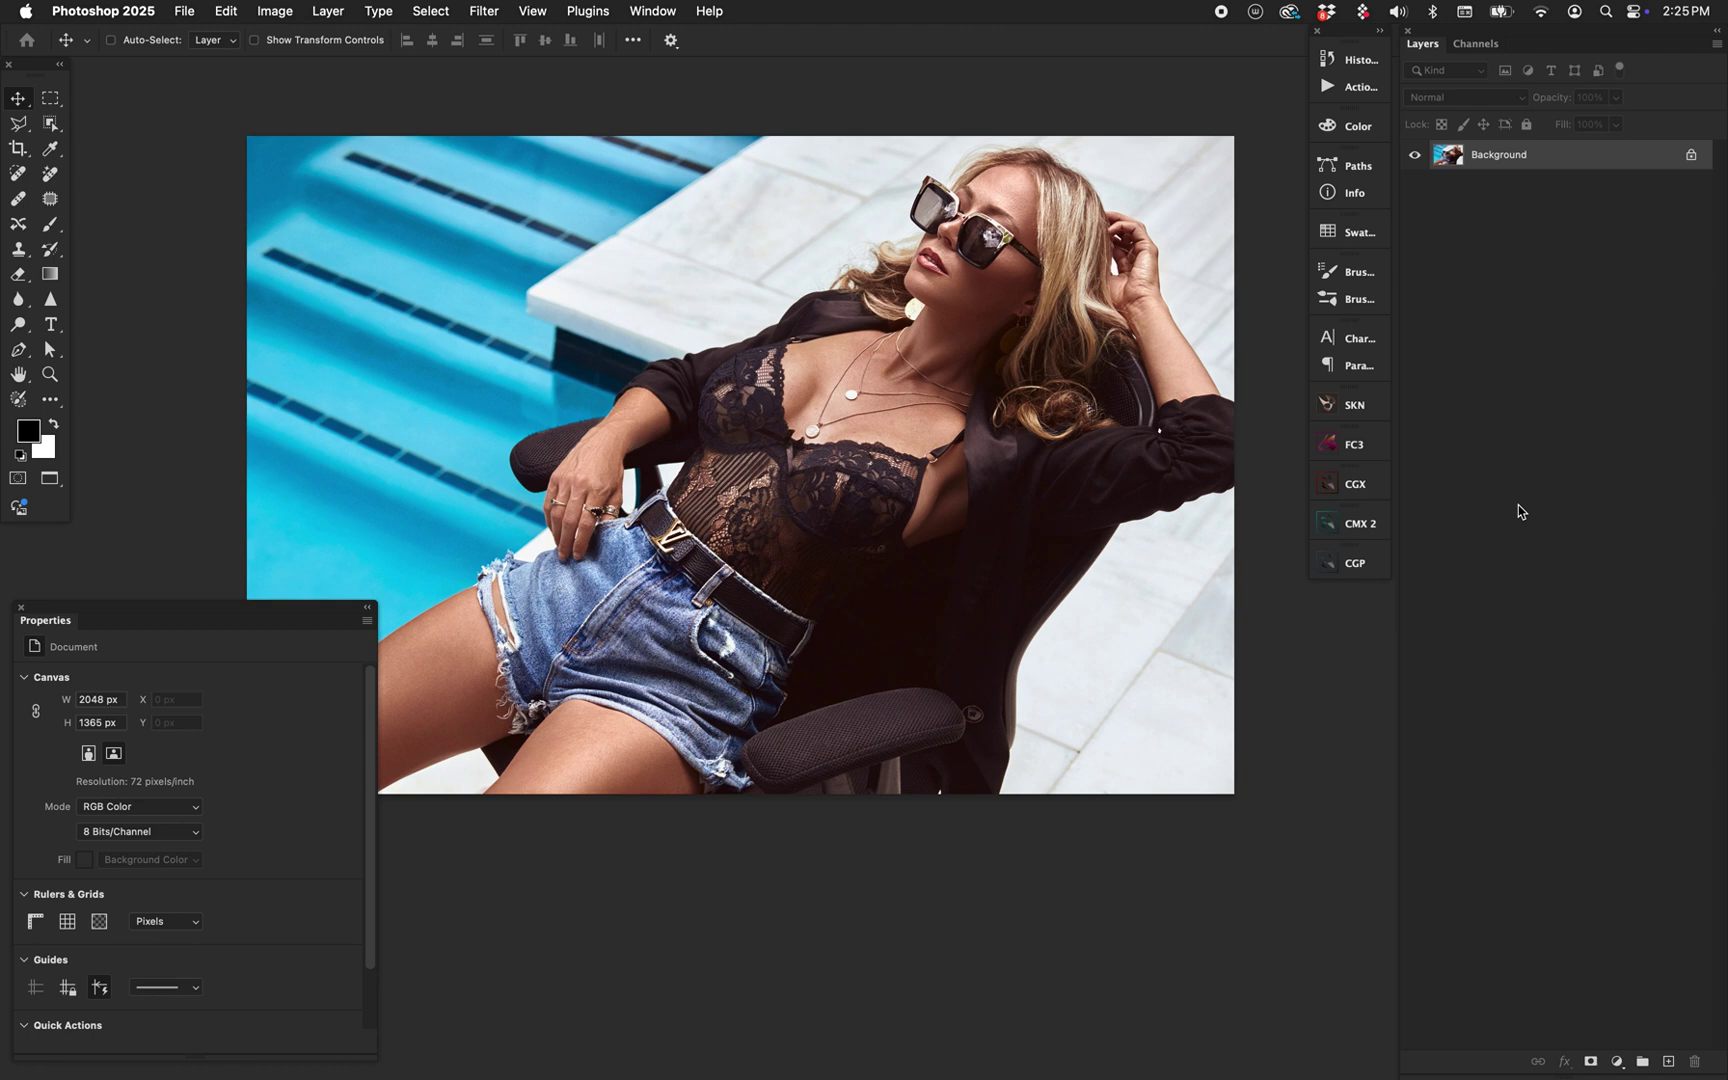
# - Add a Selective Color adjustment layer with the Sat Mask C preset and compare it against the original photo
pyautogui.click(1618, 1062)
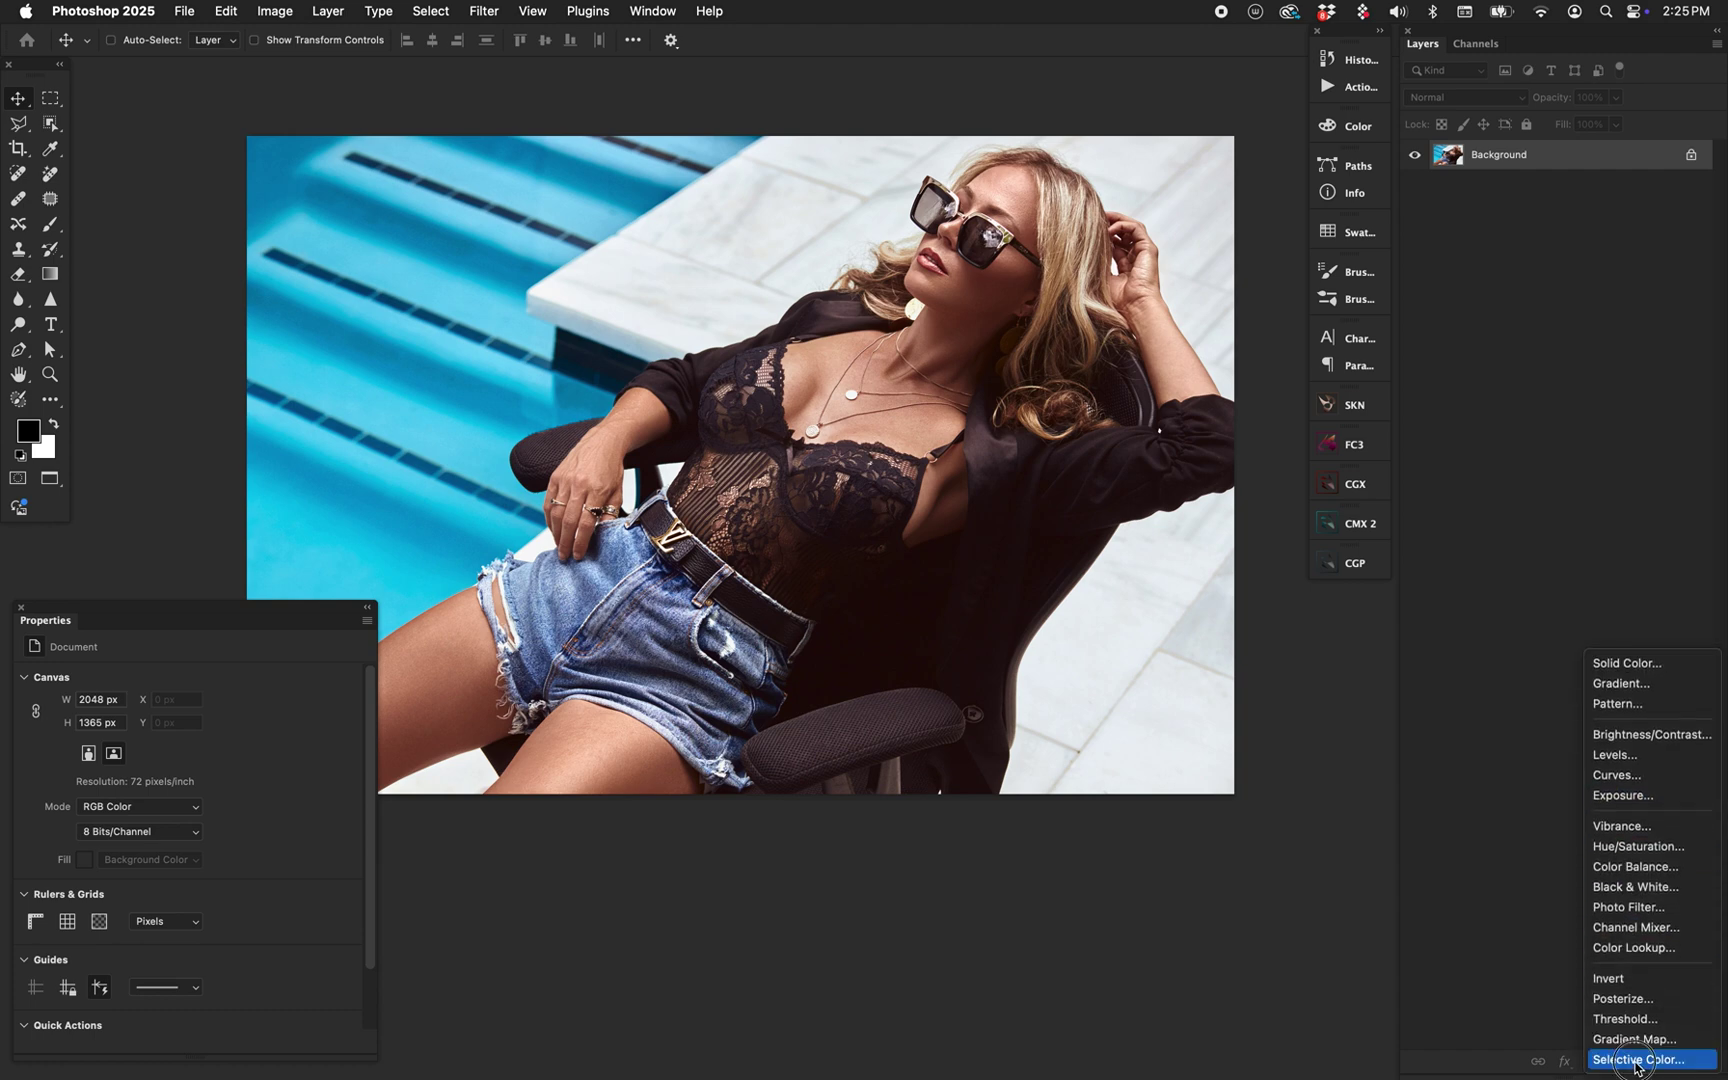
pyautogui.click(1640, 1048)
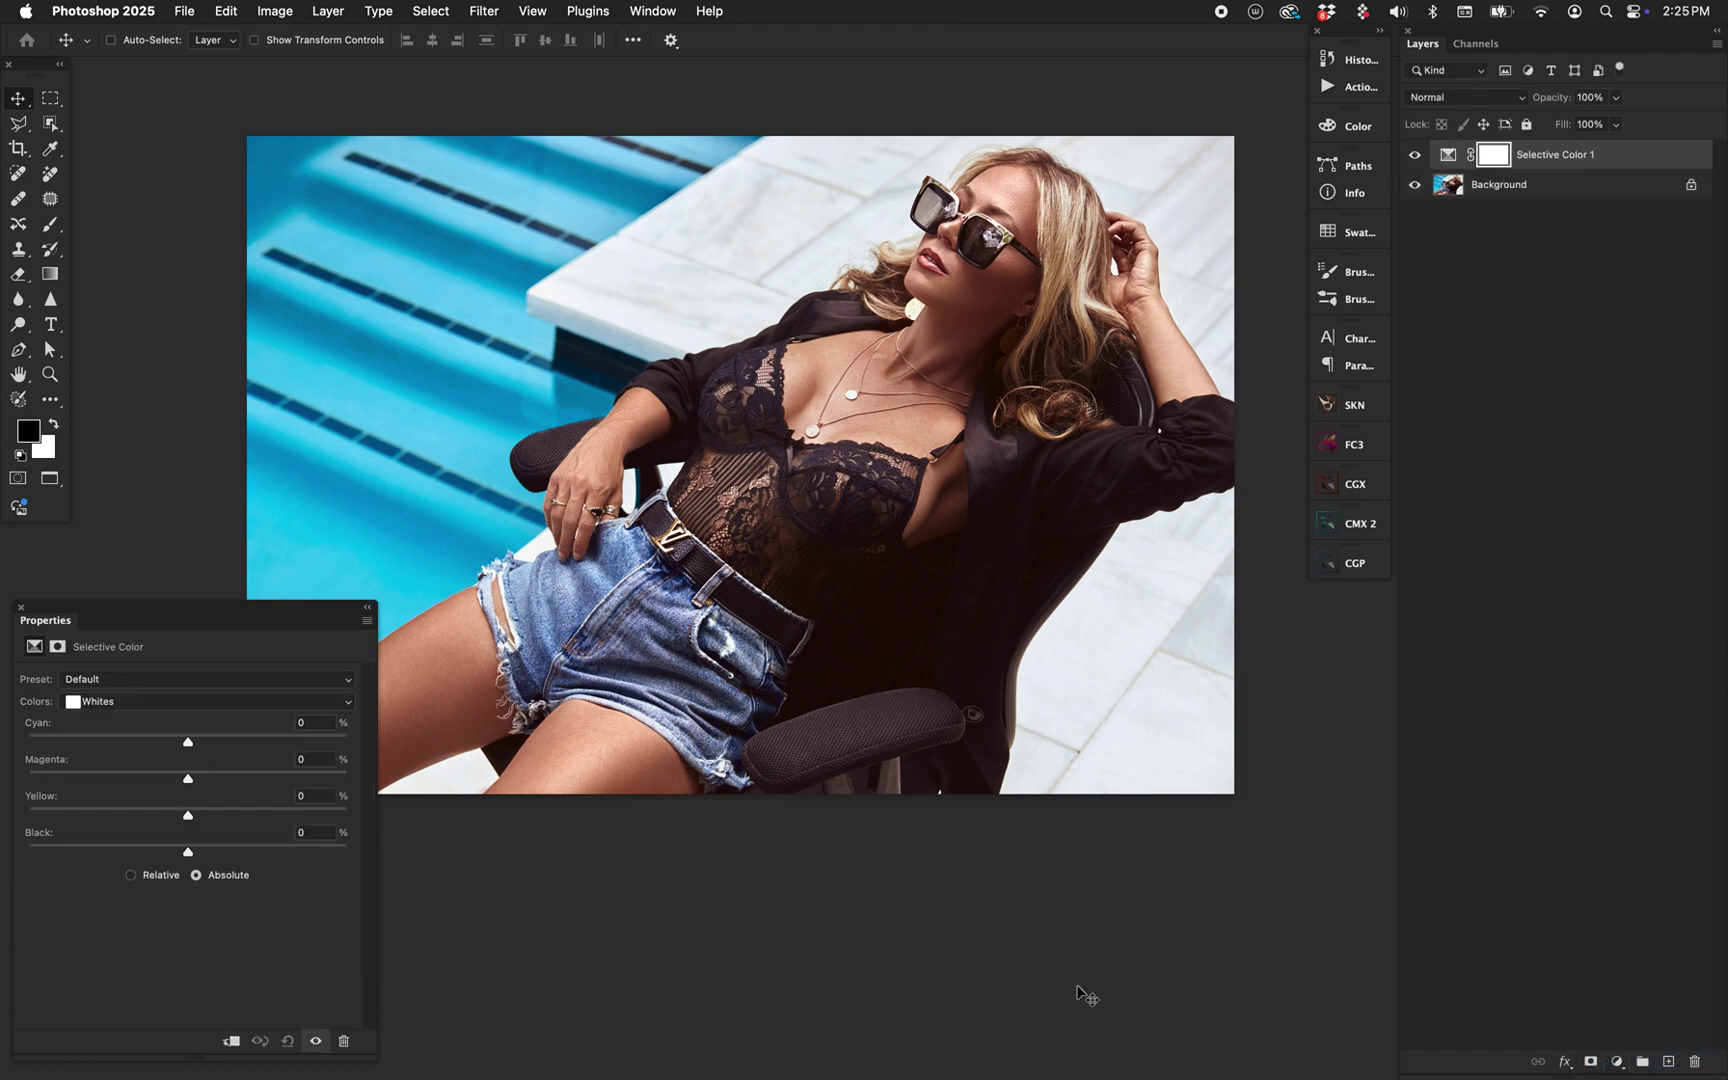
pyautogui.click(220, 680)
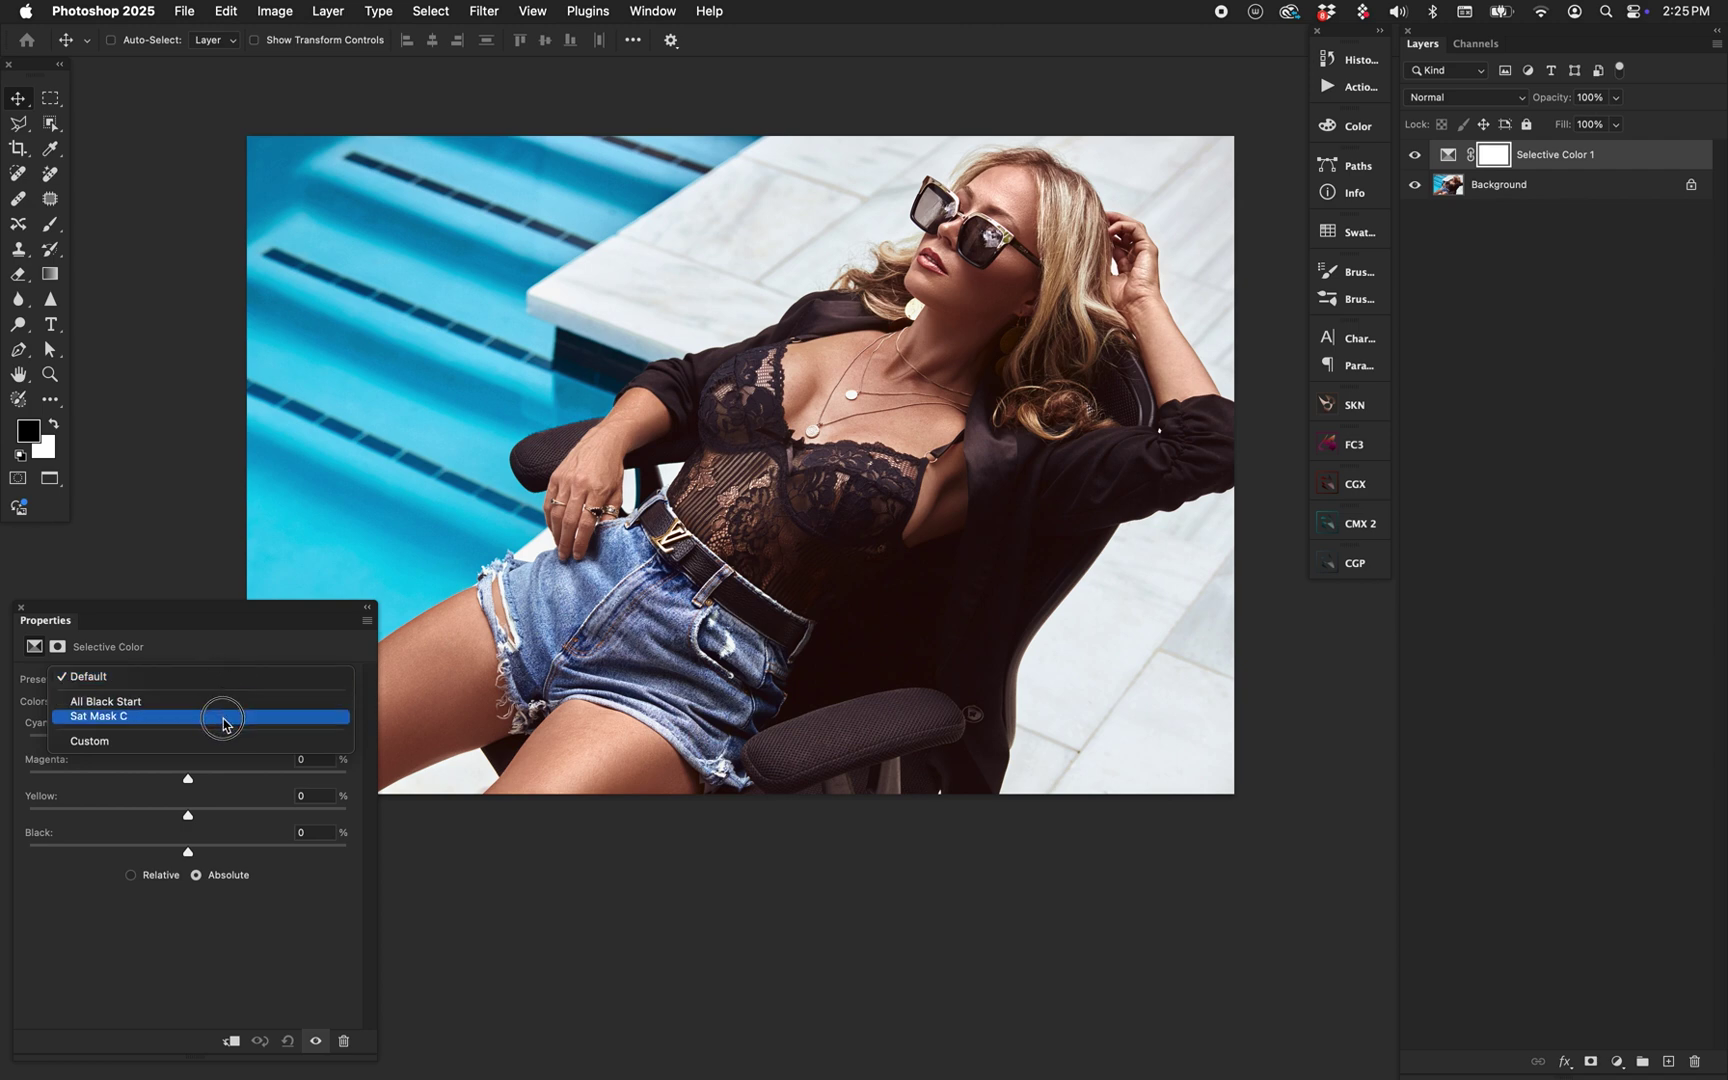
pyautogui.click(223, 716)
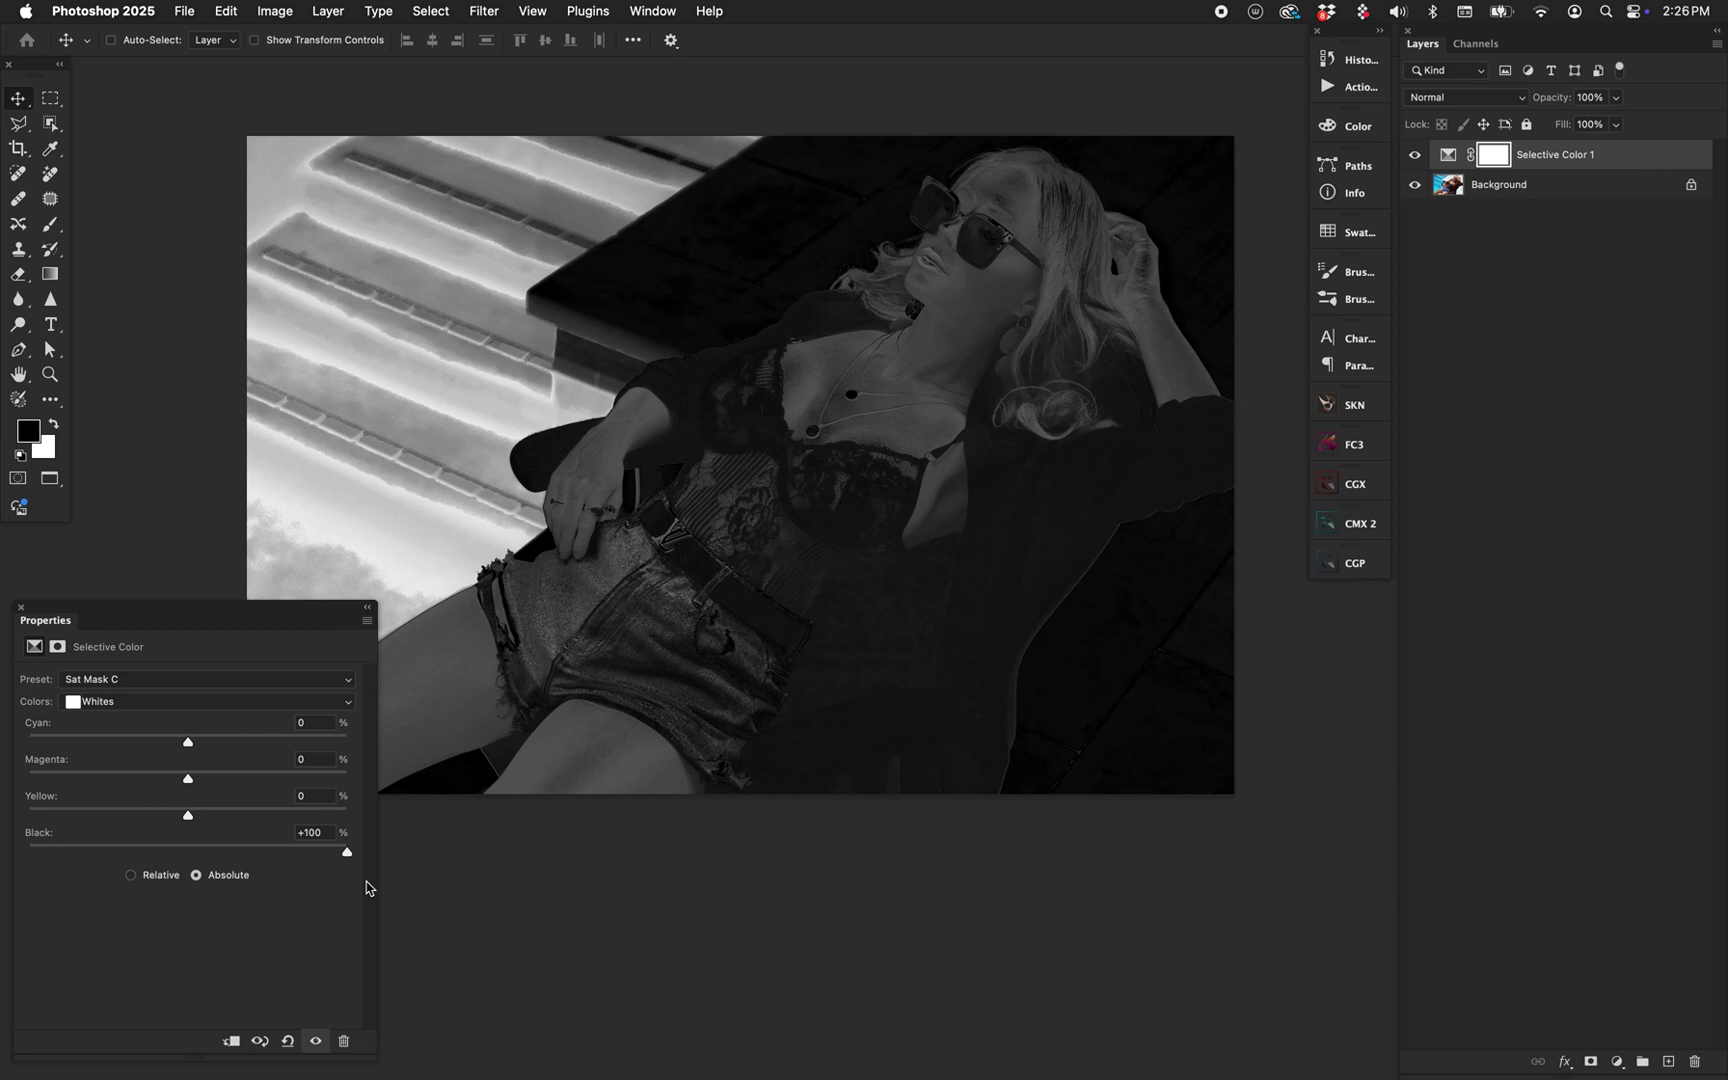
pyautogui.click(1414, 155)
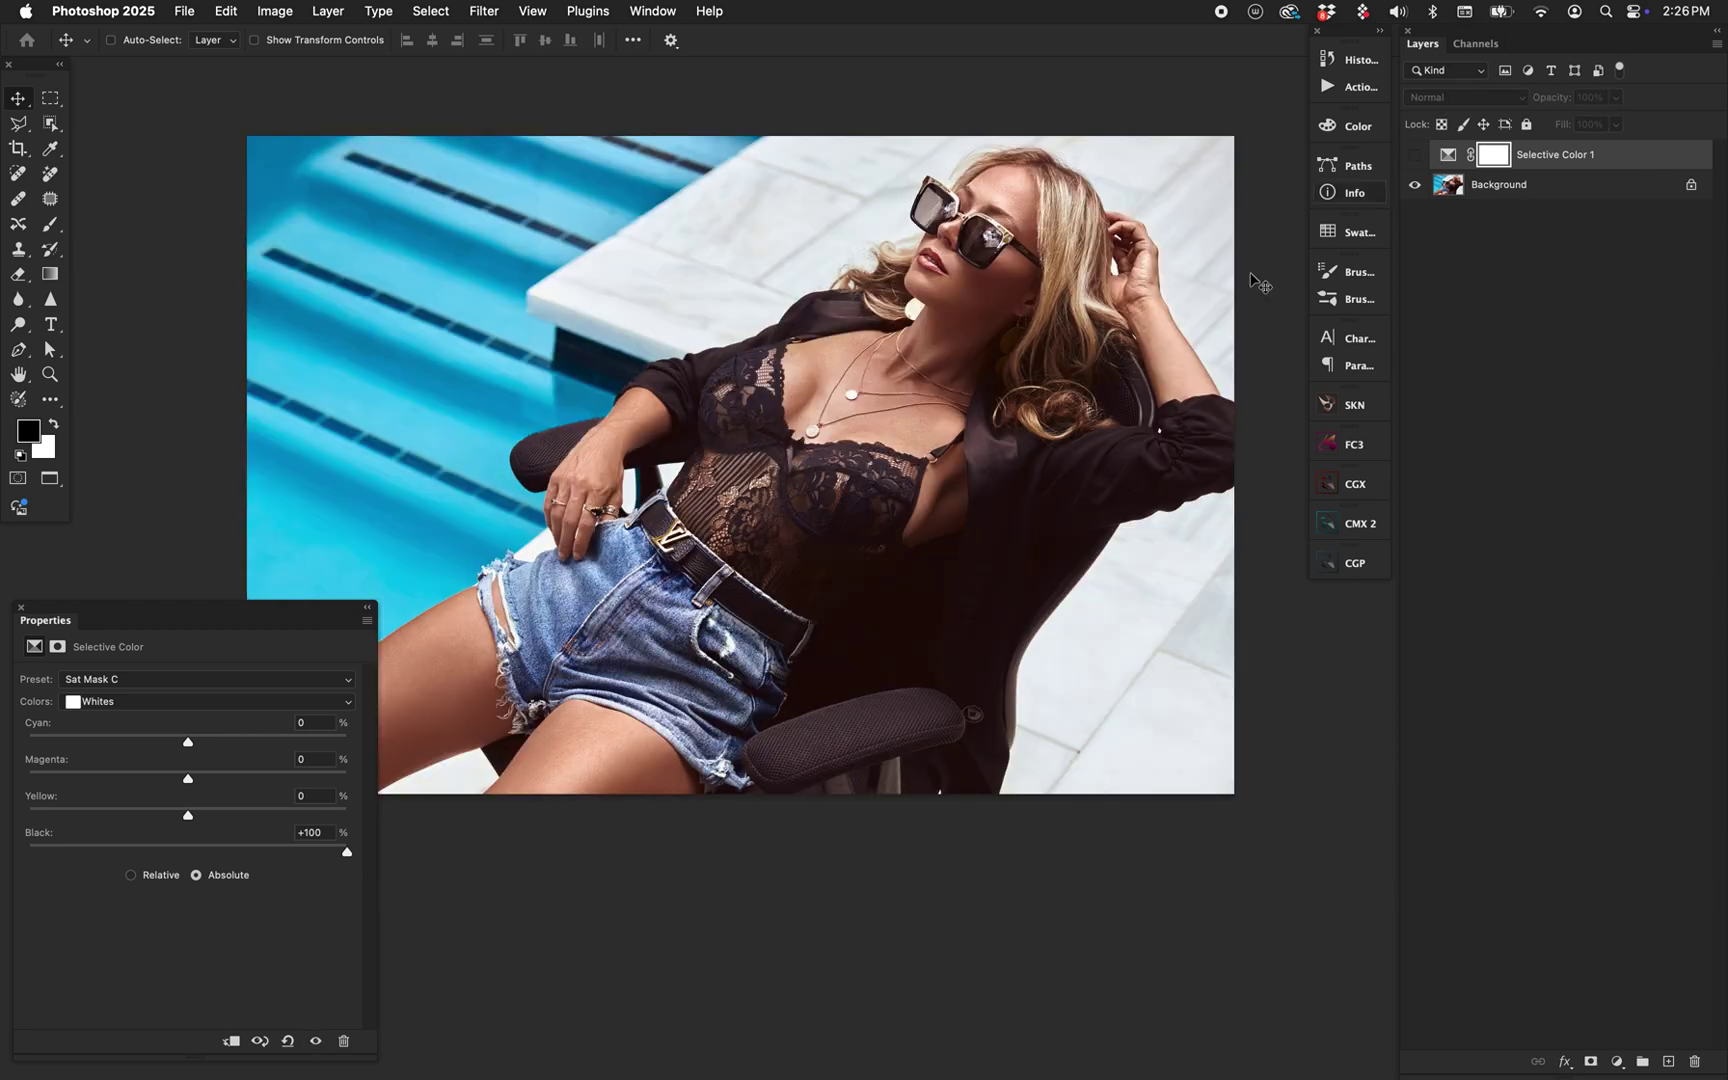
pyautogui.click(1414, 155)
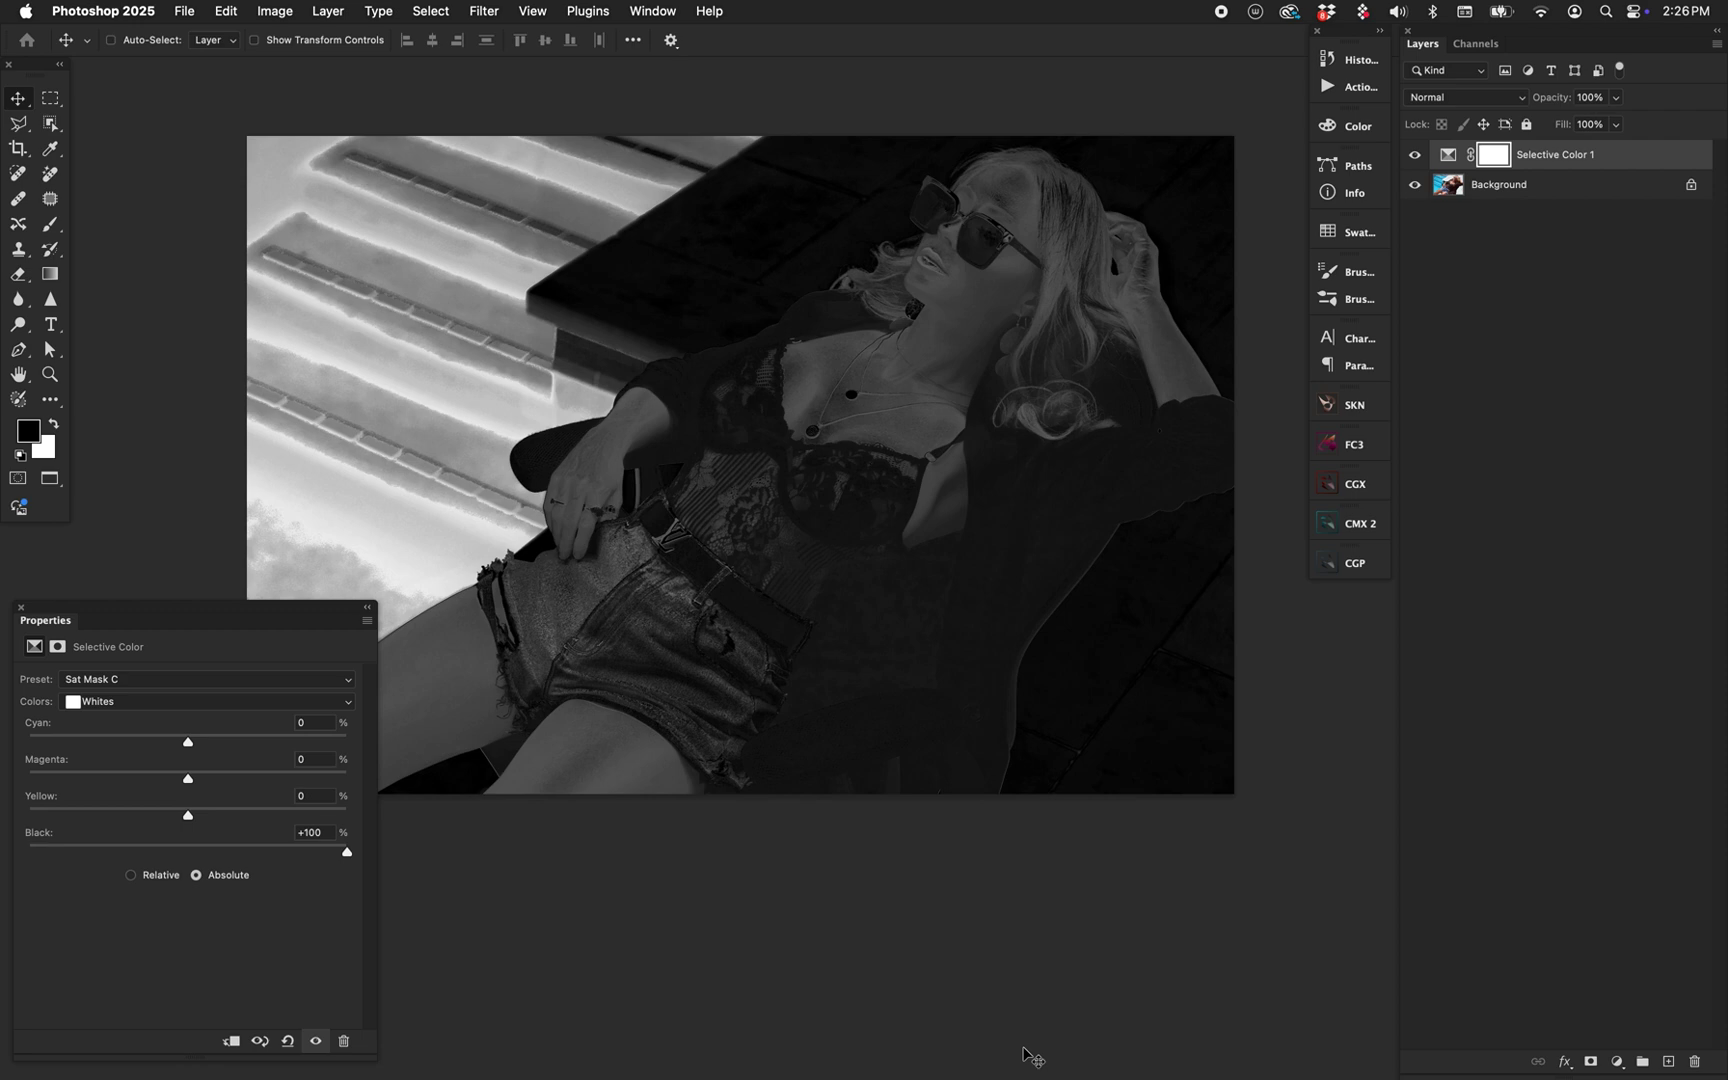
# - Stamp the visible image into a new hidden layer named Sat and delete the Selective Color adjustment layer
pyautogui.press('super')
pyautogui.press('super+alt+shift+e')
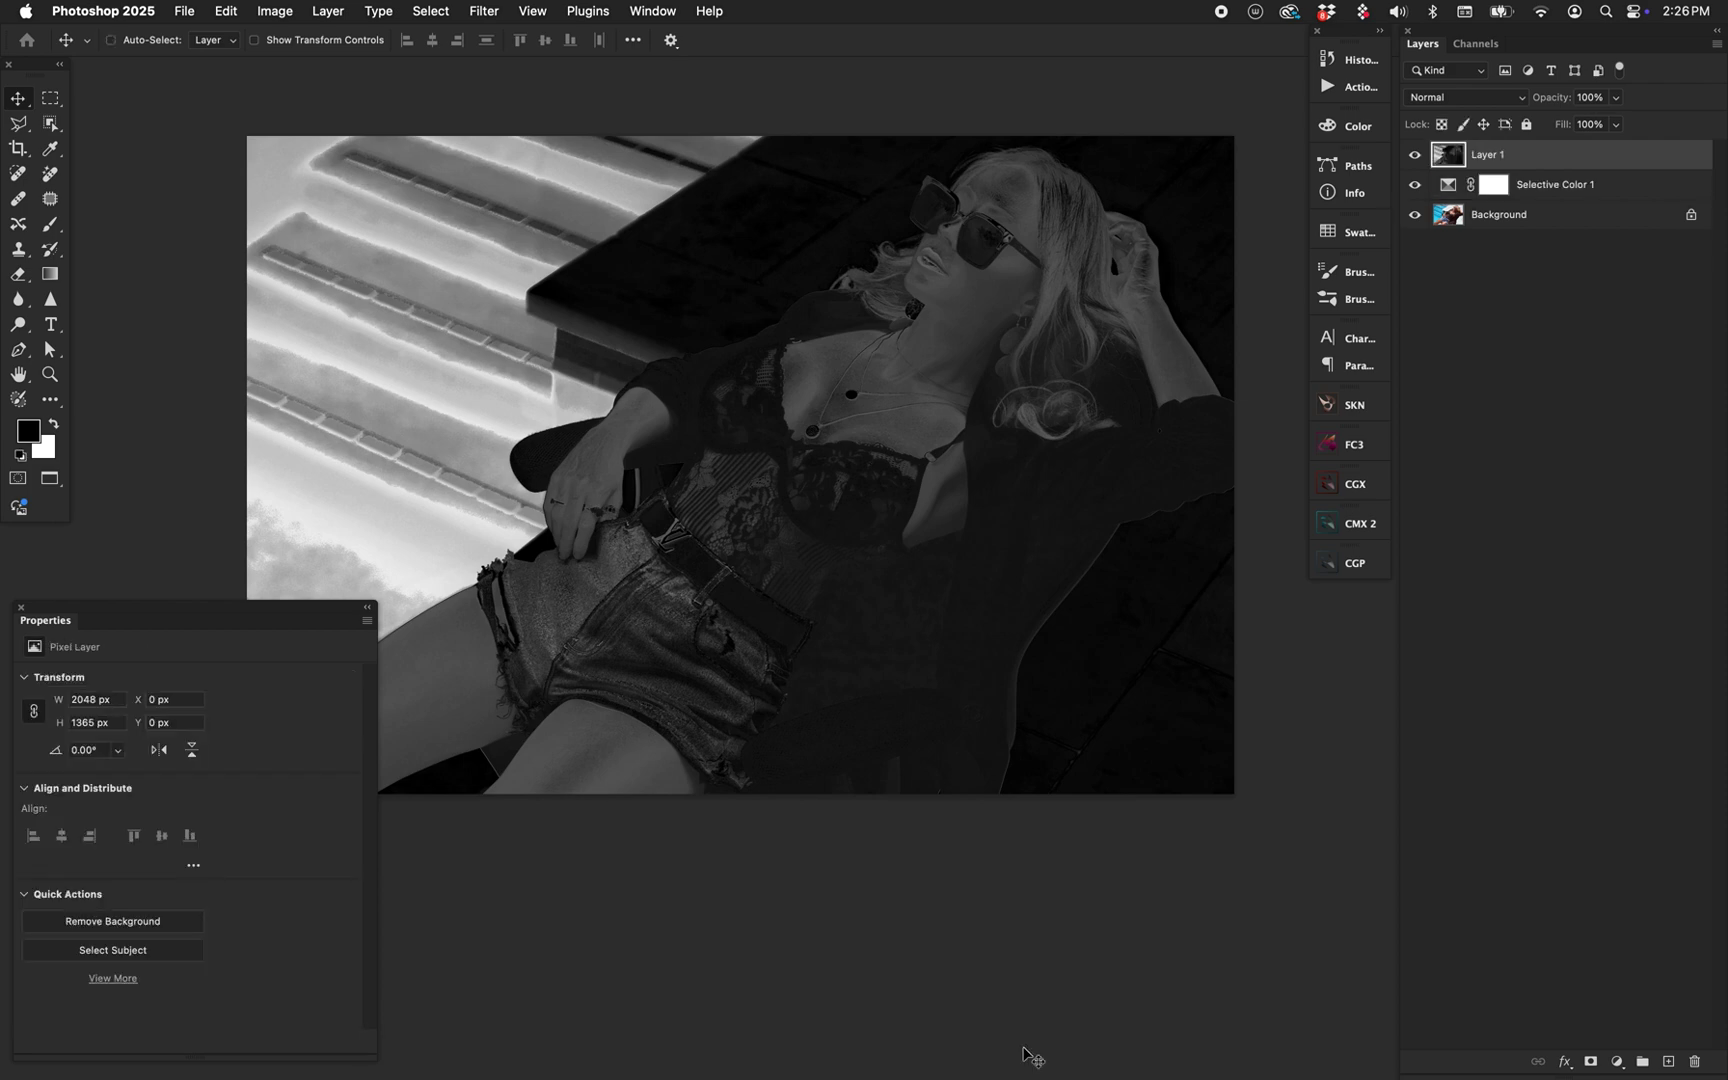
pyautogui.doubleClick(1490, 155)
pyautogui.write('Sa')
pyautogui.press('Return')
pyautogui.moveTo(1415, 156); pyautogui.dragTo(1690, 1052)
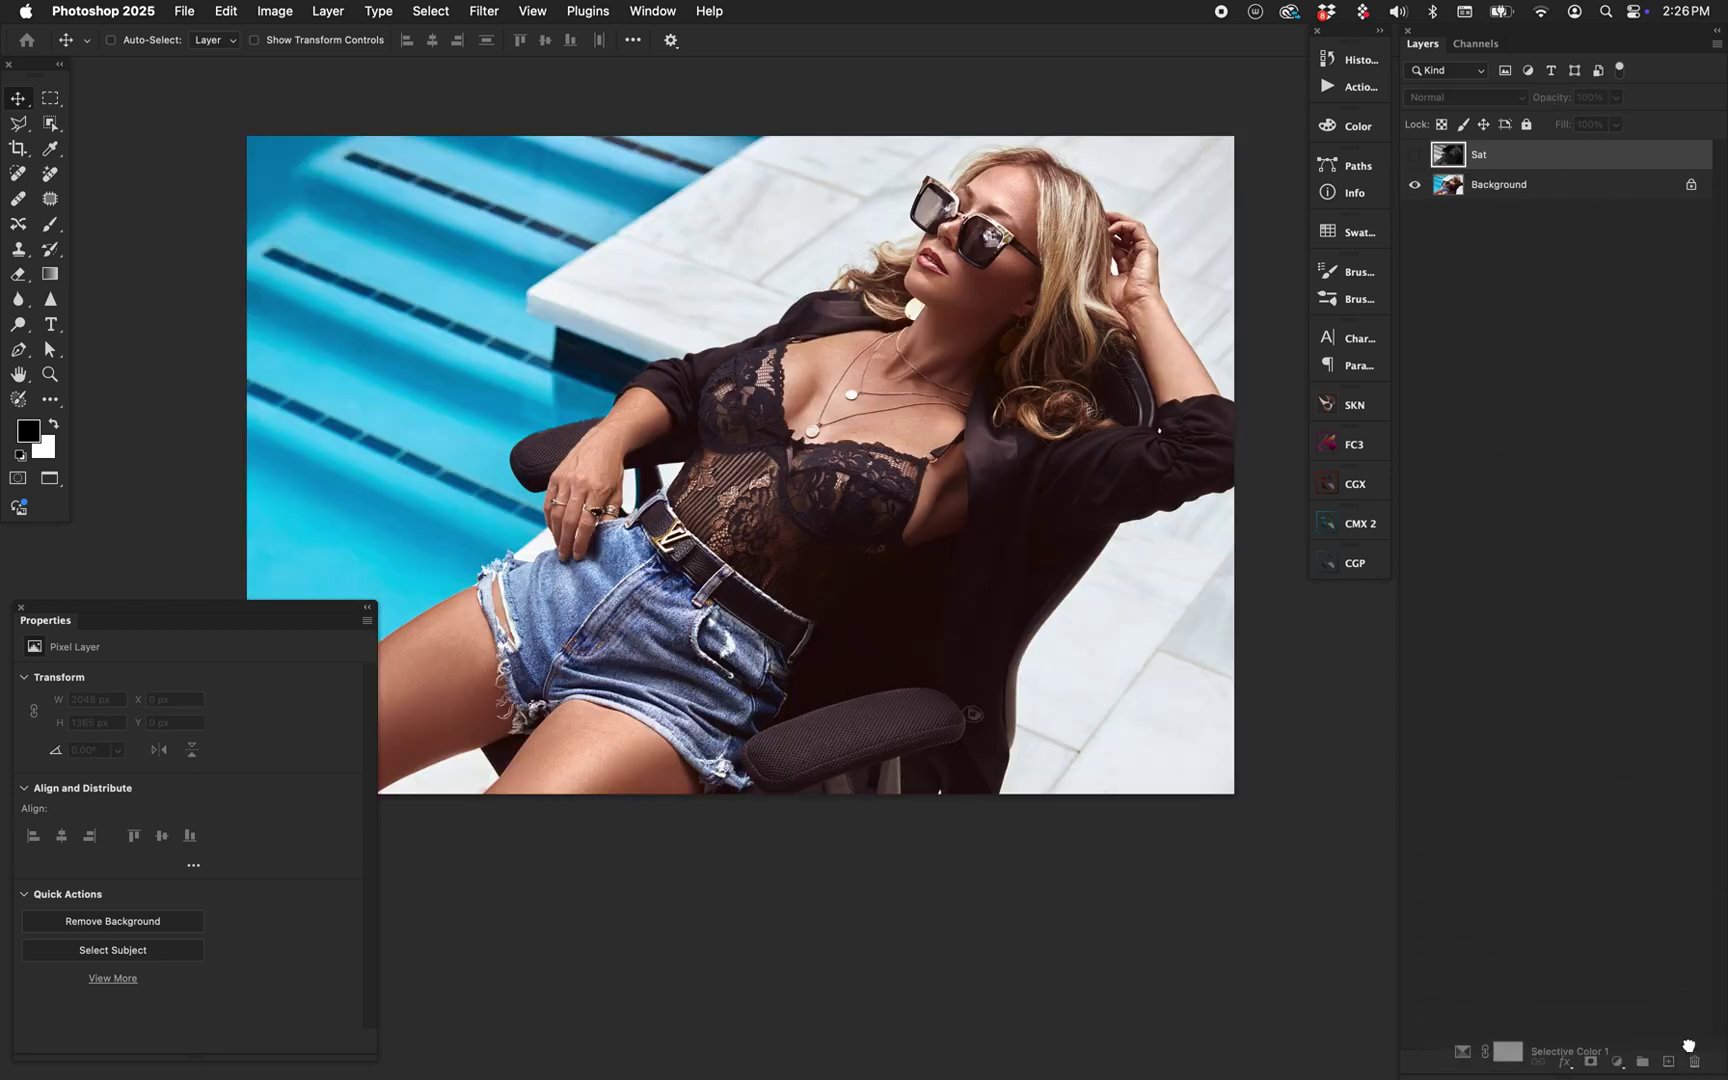
# - Add a Gradient Map adjustment layer directly above the Background and set its method to Classic
pyautogui.click(1498, 190)
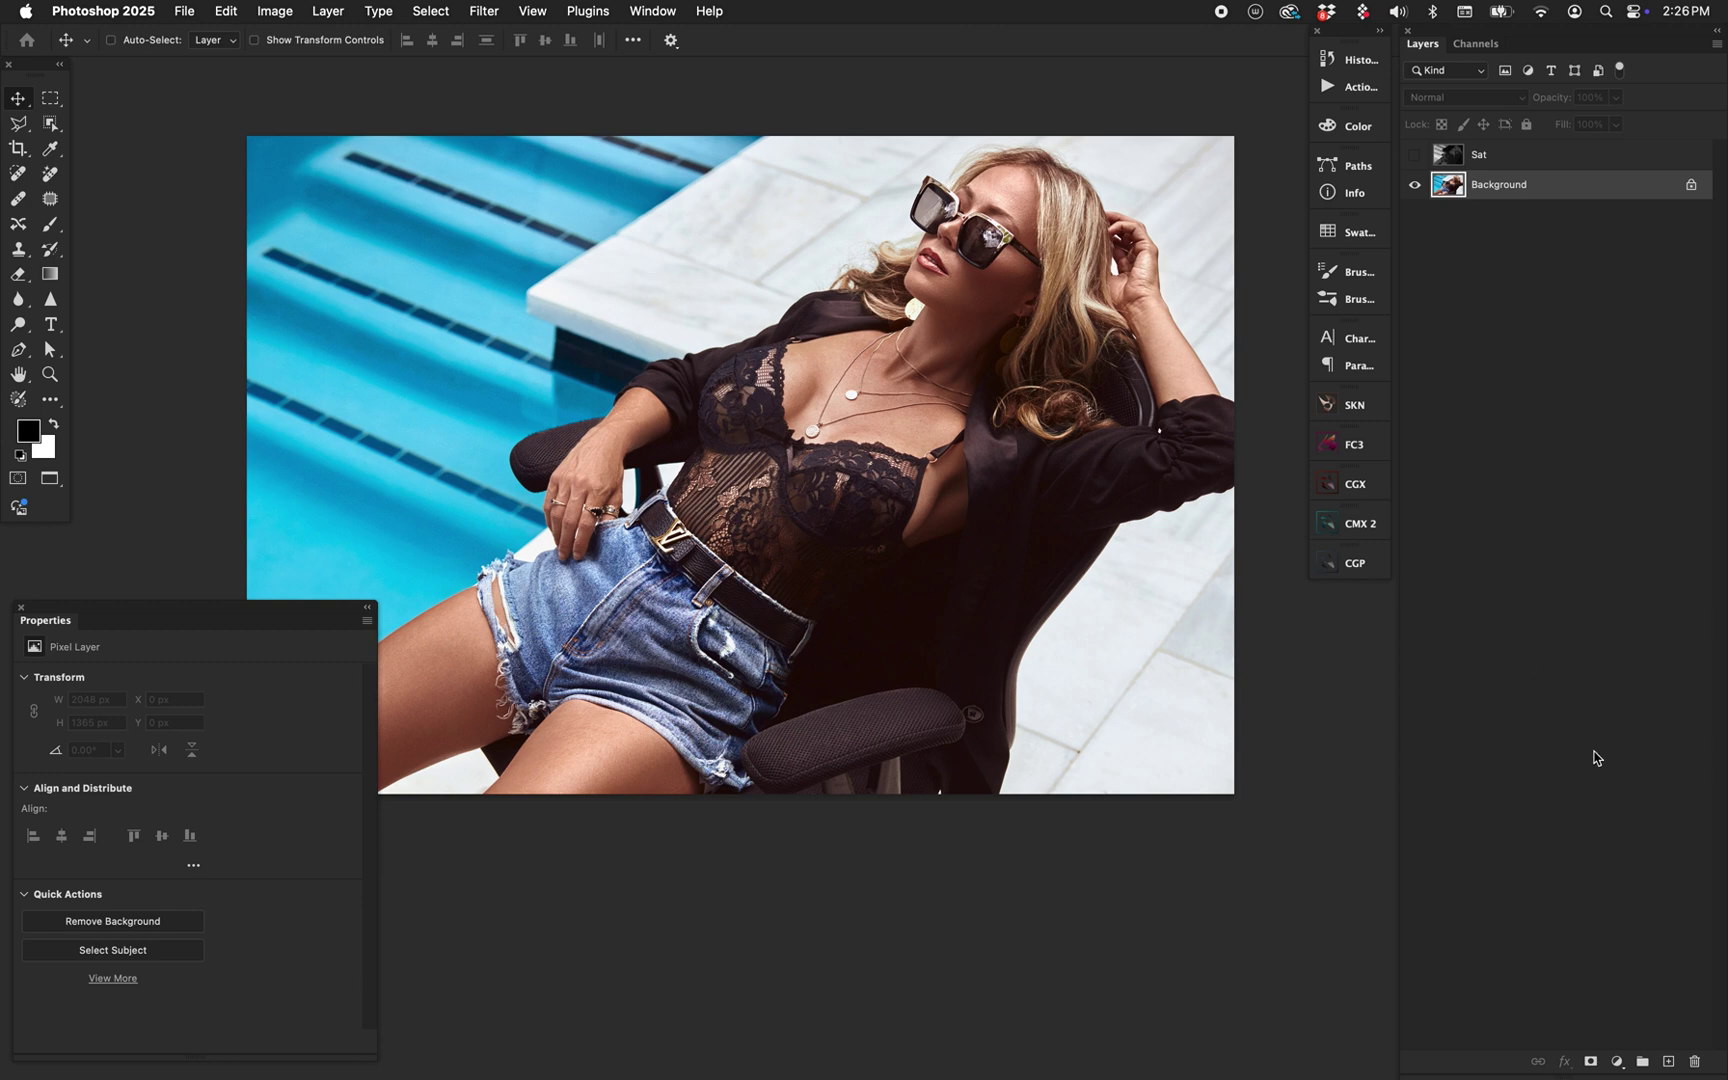
pyautogui.click(1617, 1061)
pyautogui.moveTo(1652, 1064)
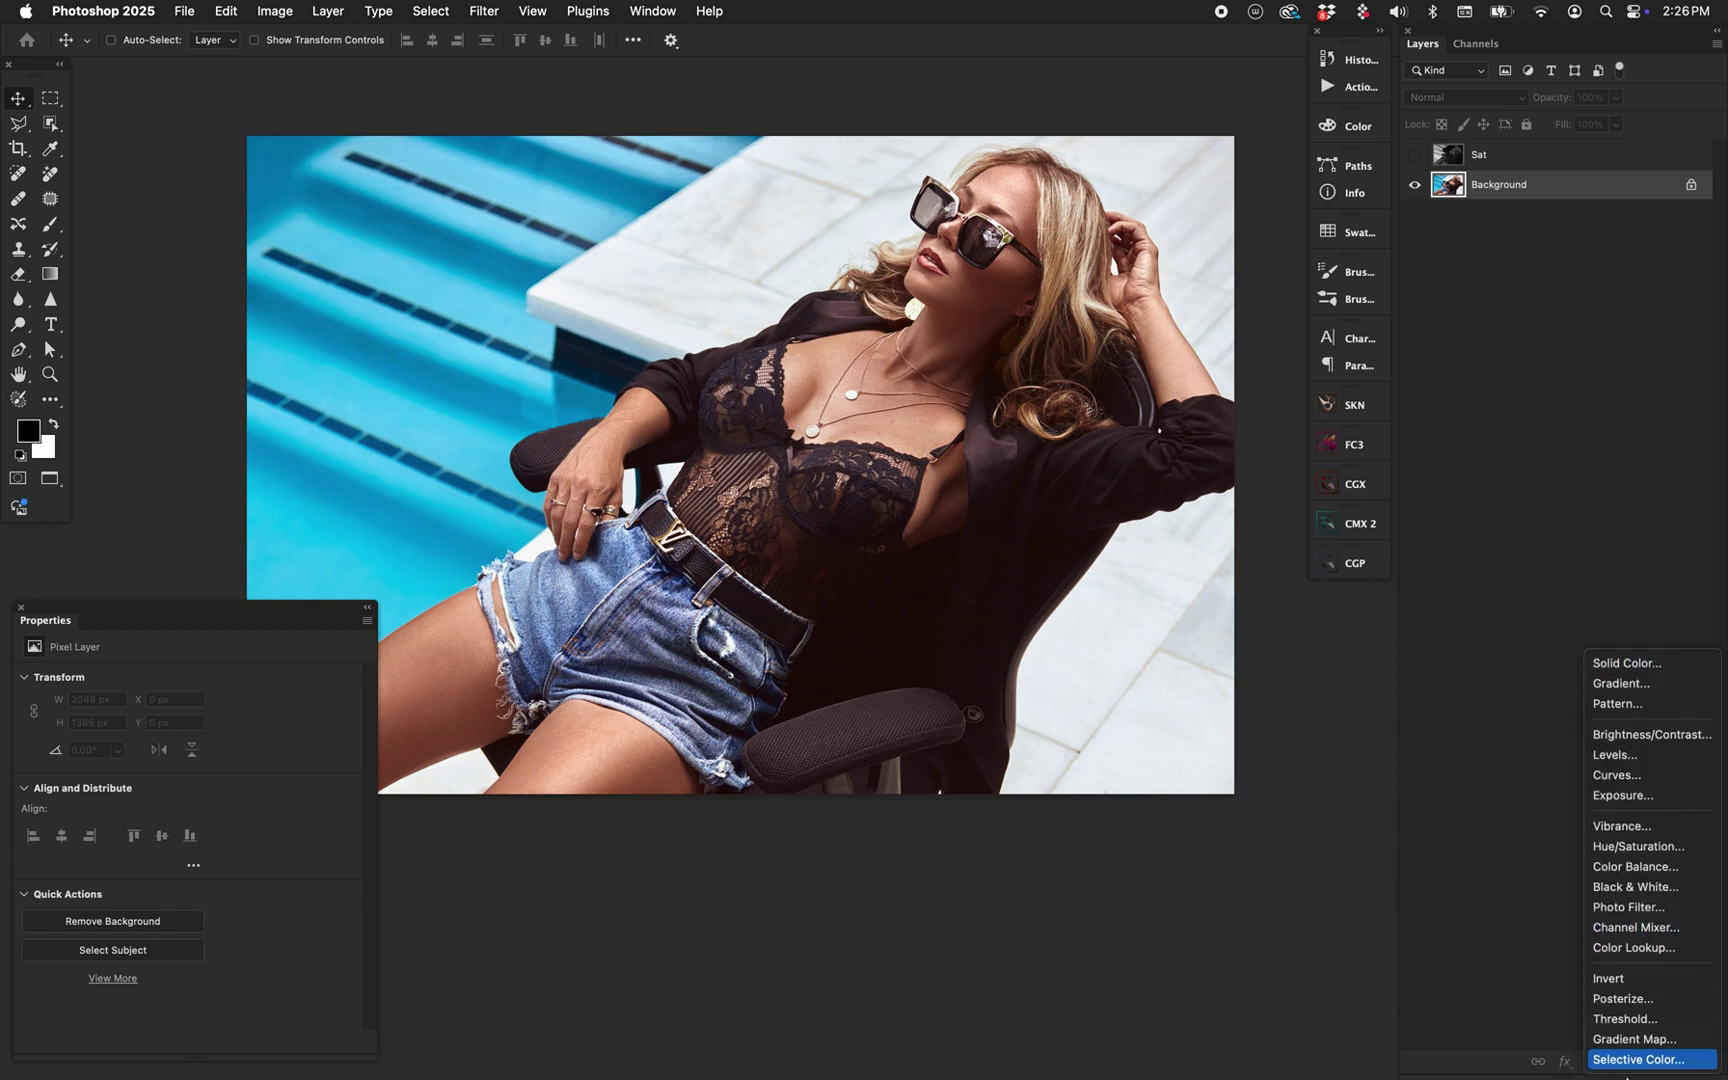
pyautogui.click(1634, 1039)
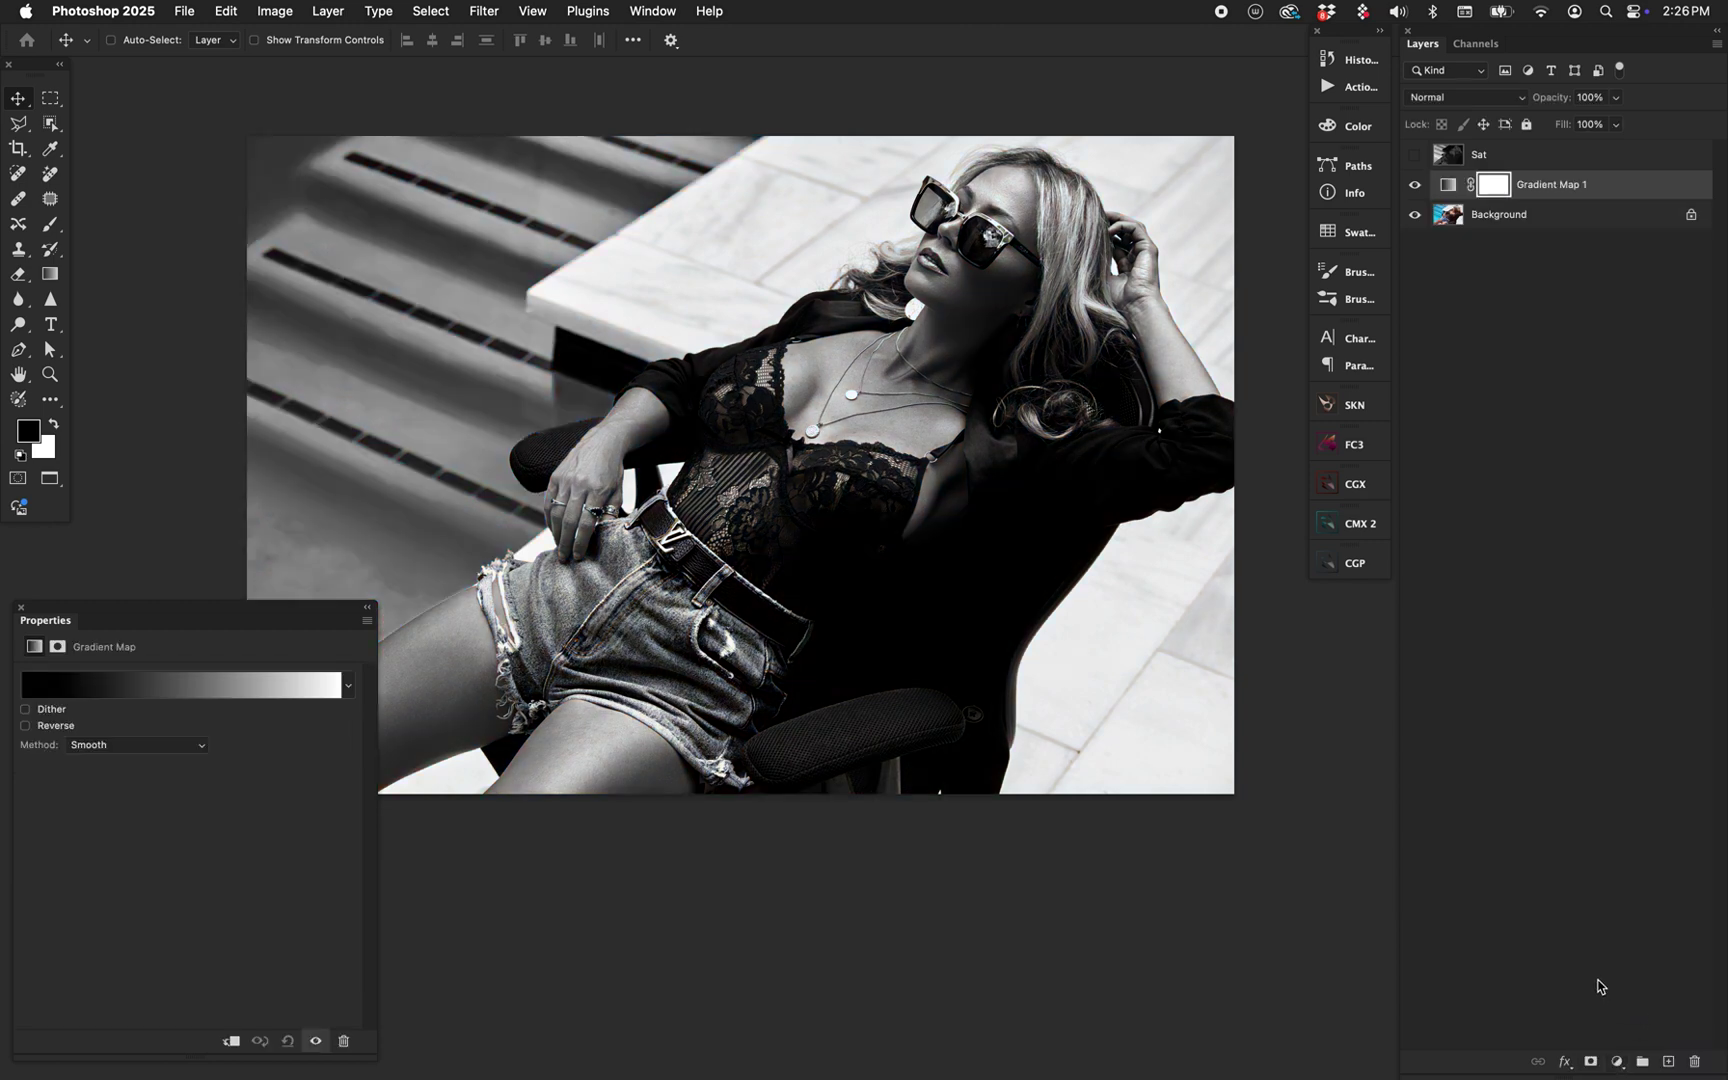
pyautogui.click(166, 745)
pyautogui.click(166, 722)
# - Edit the map's gradient to run black-white-black, with the white stop near the middle and a new black stop at location 100
pyautogui.click(212, 686)
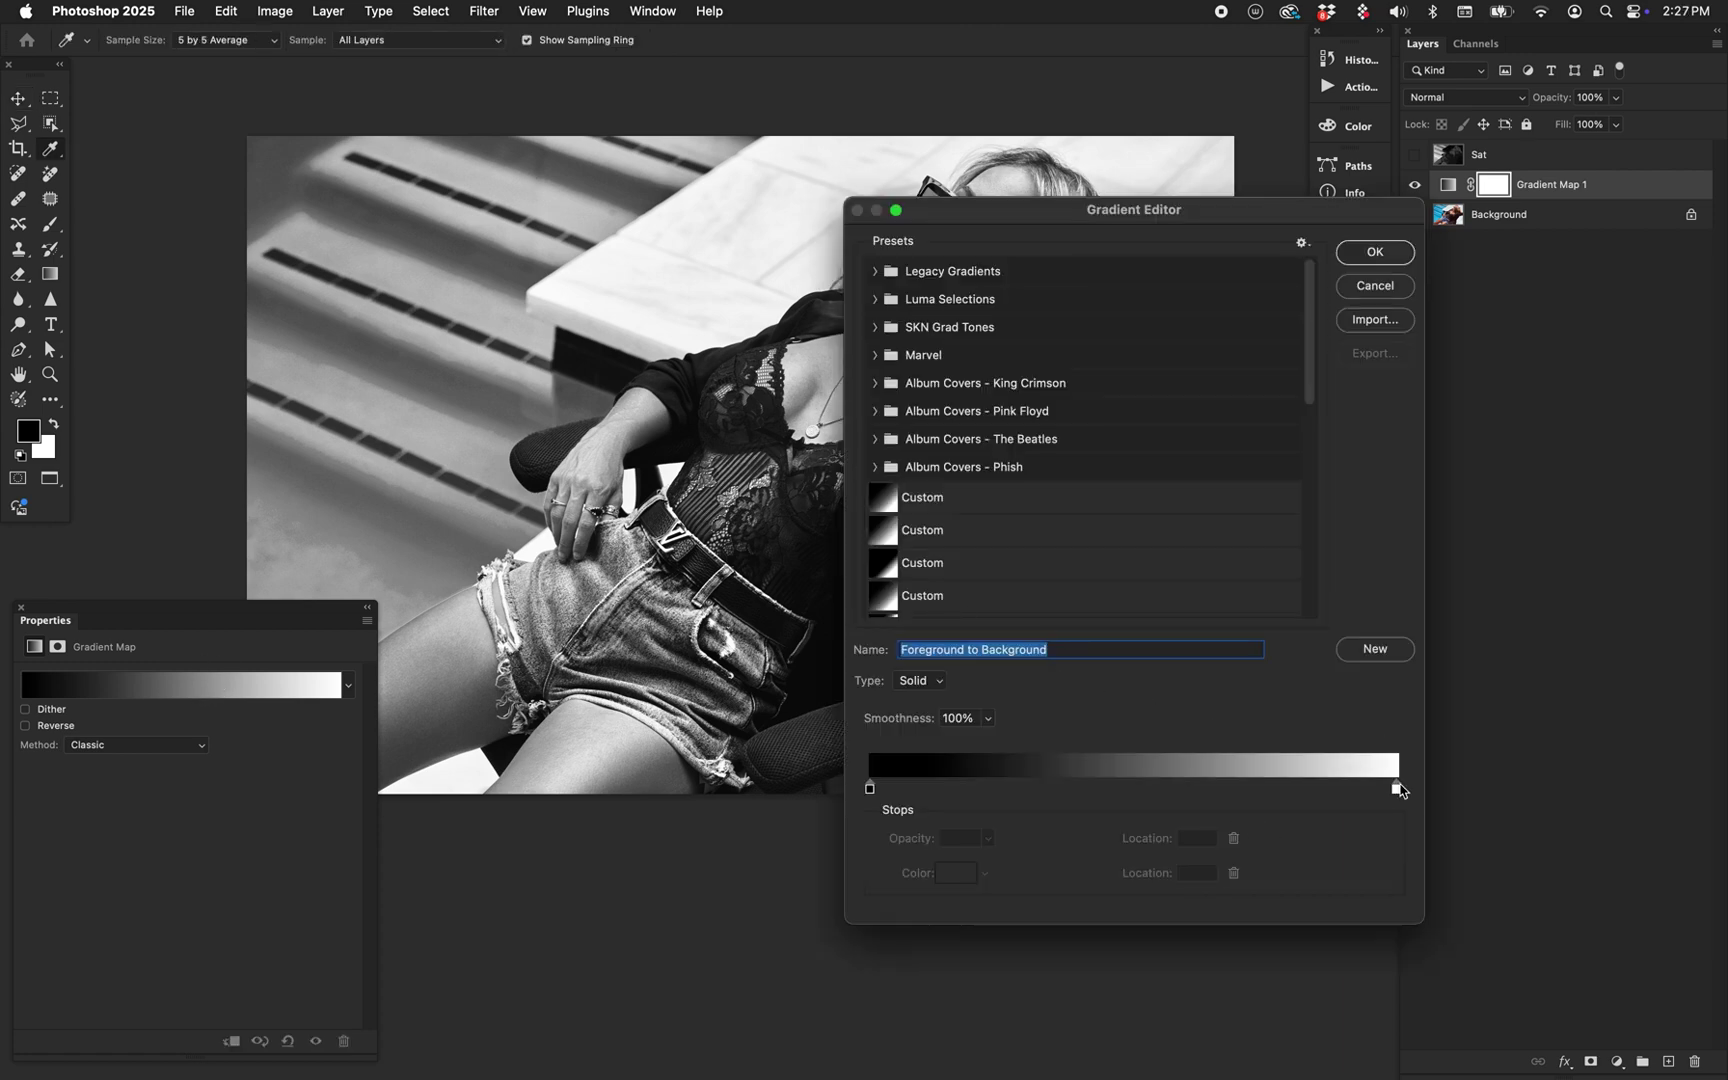
pyautogui.moveTo(1397, 796); pyautogui.dragTo(1115, 790)
pyautogui.moveTo(1350, 790); pyautogui.dragTo(1396, 790)
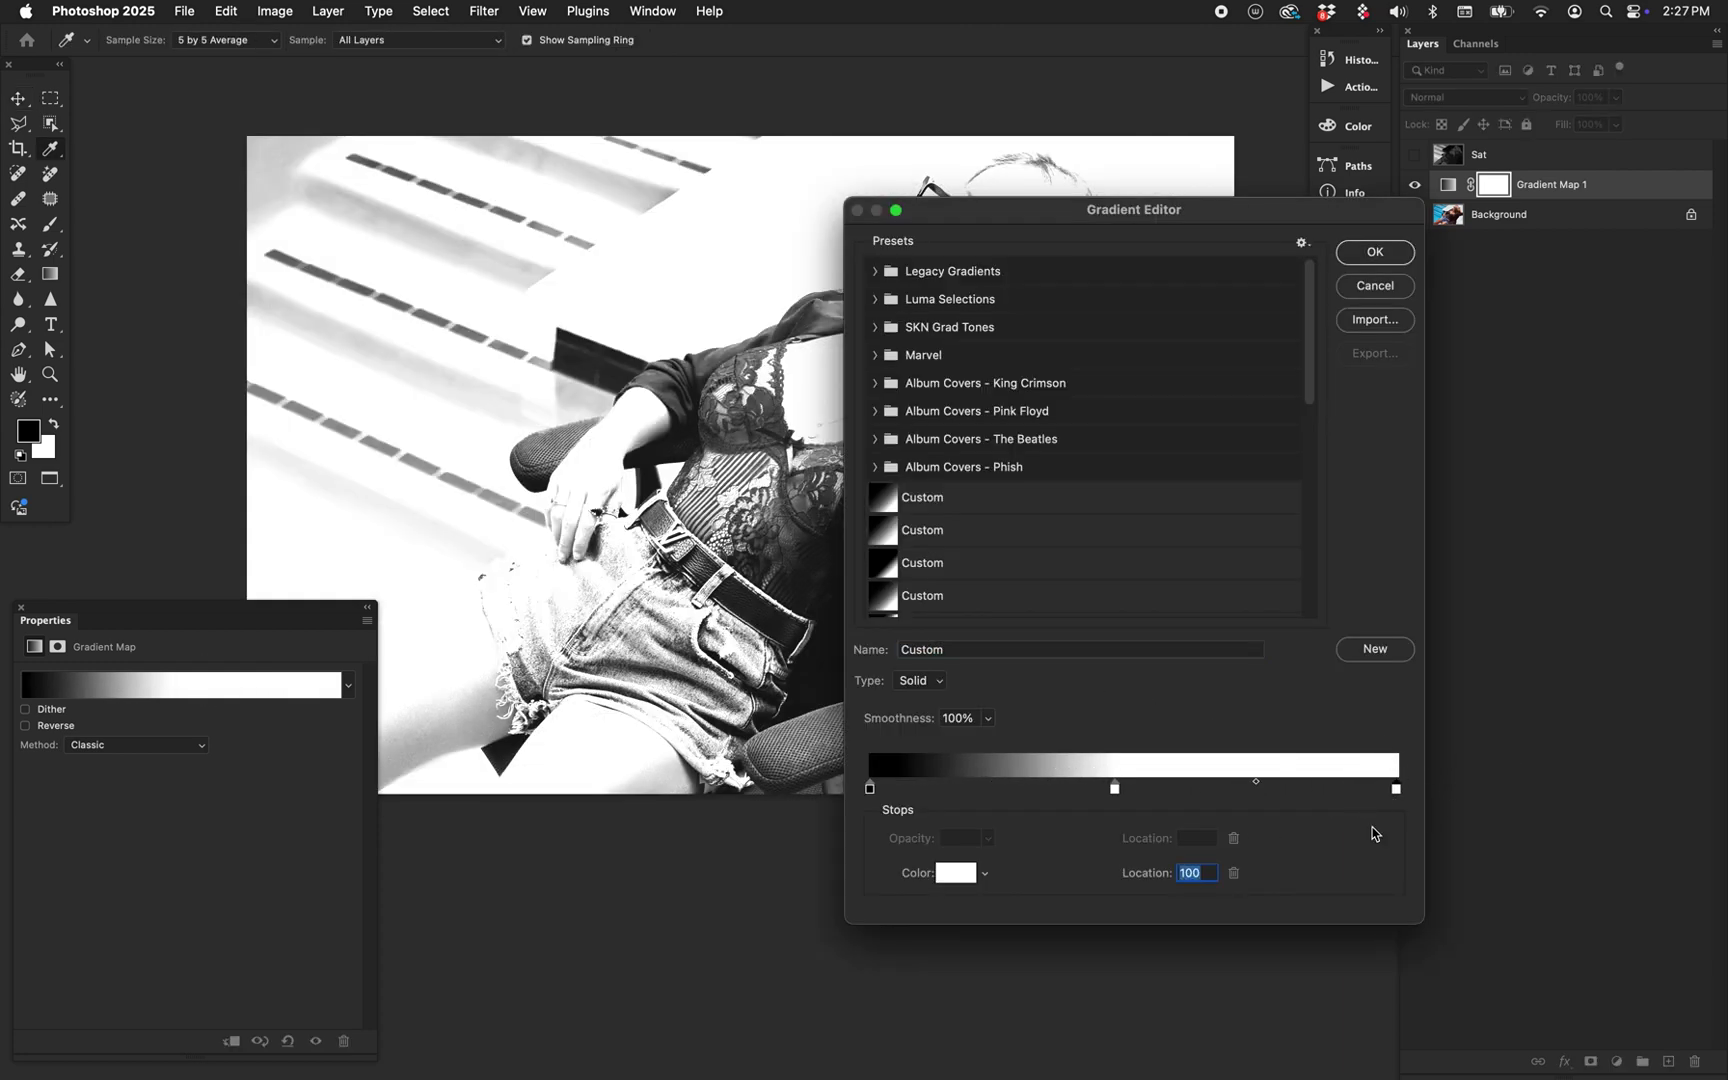
pyautogui.click(945, 873)
pyautogui.moveTo(1130, 730); pyautogui.dragTo(1547, 847)
pyautogui.click(1552, 648)
pyautogui.moveTo(1000, 215); pyautogui.dragTo(1225, 207)
# - Set the gradient's white stop to location 50 and its black stops to 10 and 90, and accept the gradient
pyautogui.click(1339, 781)
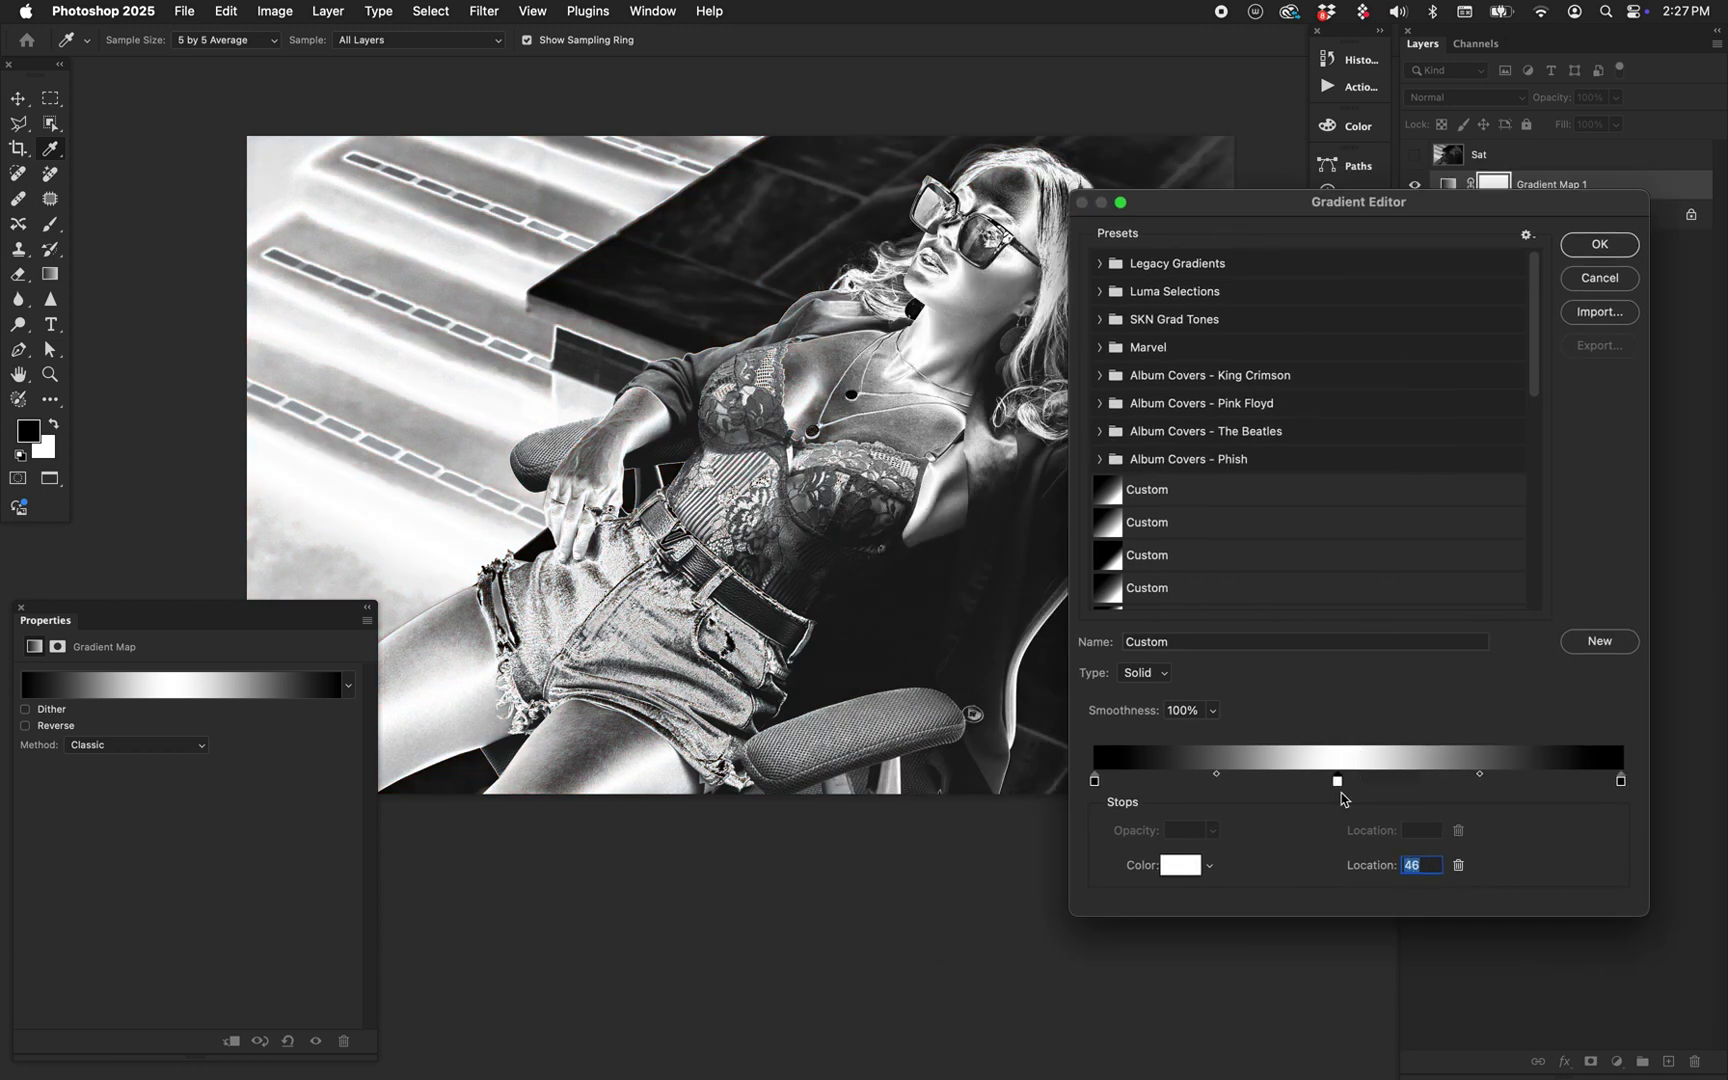
pyautogui.write('50')
pyautogui.click(1094, 779)
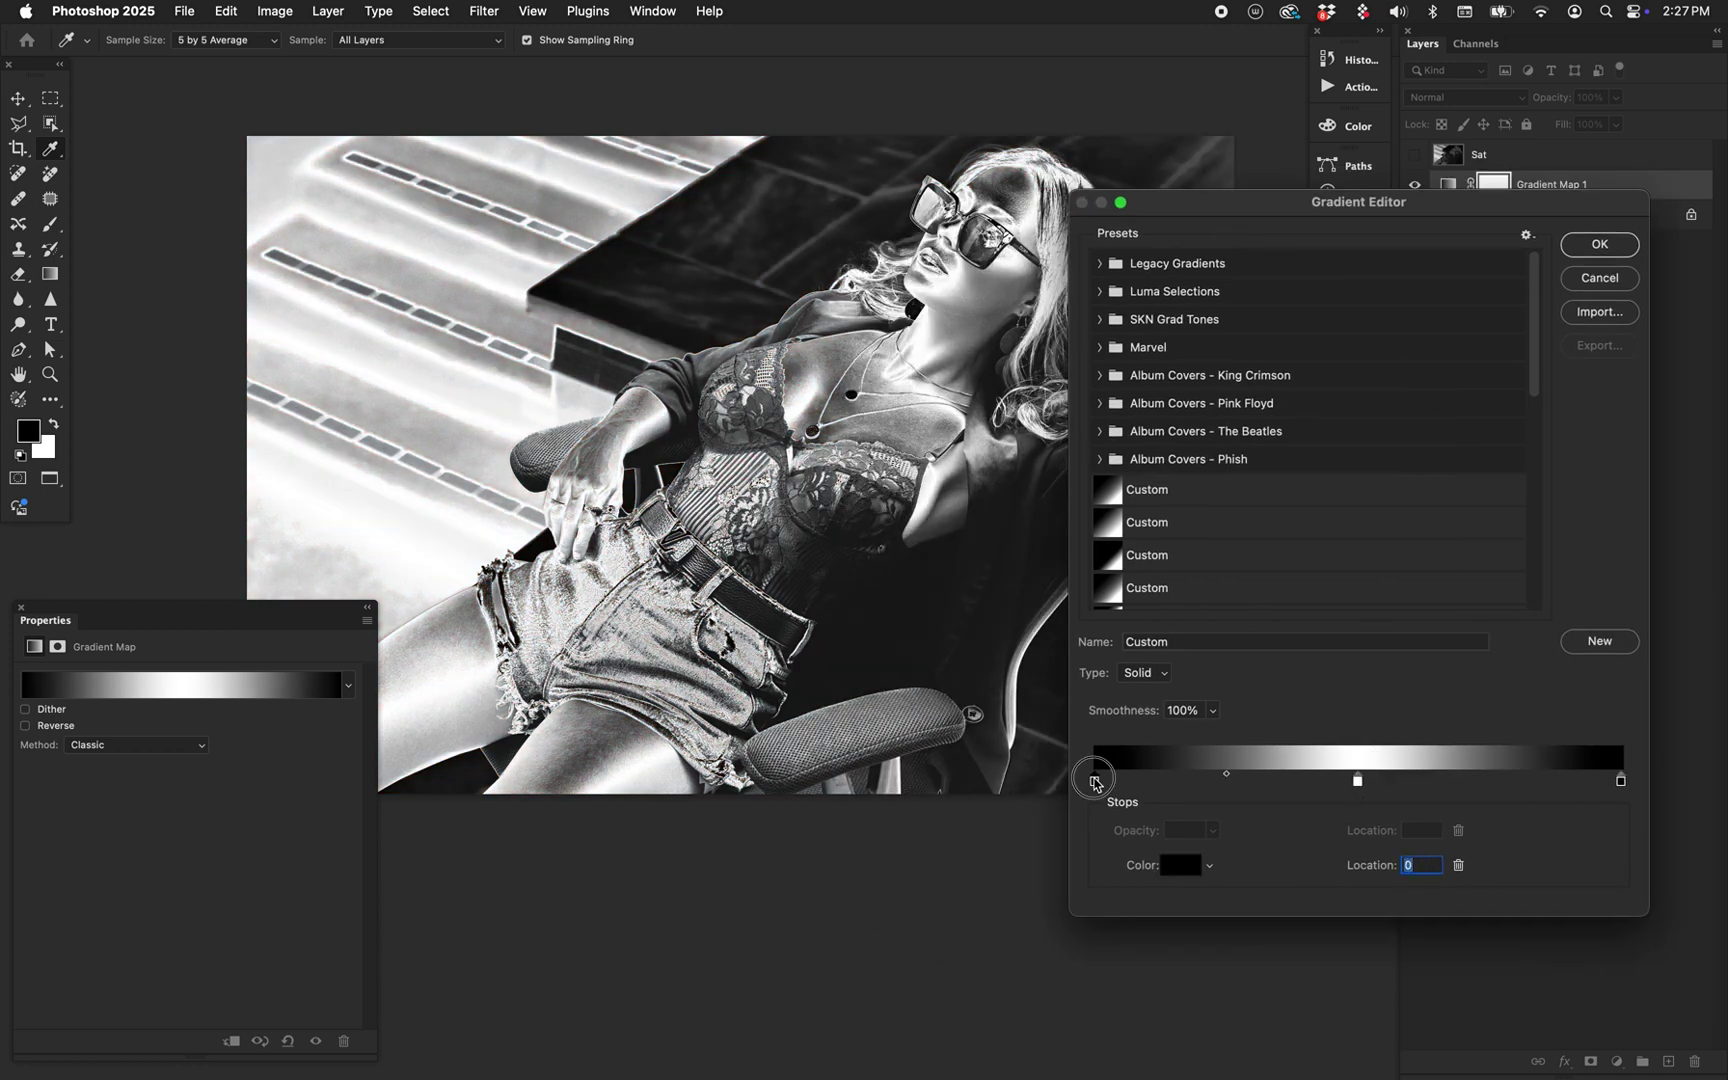
pyautogui.write('10')
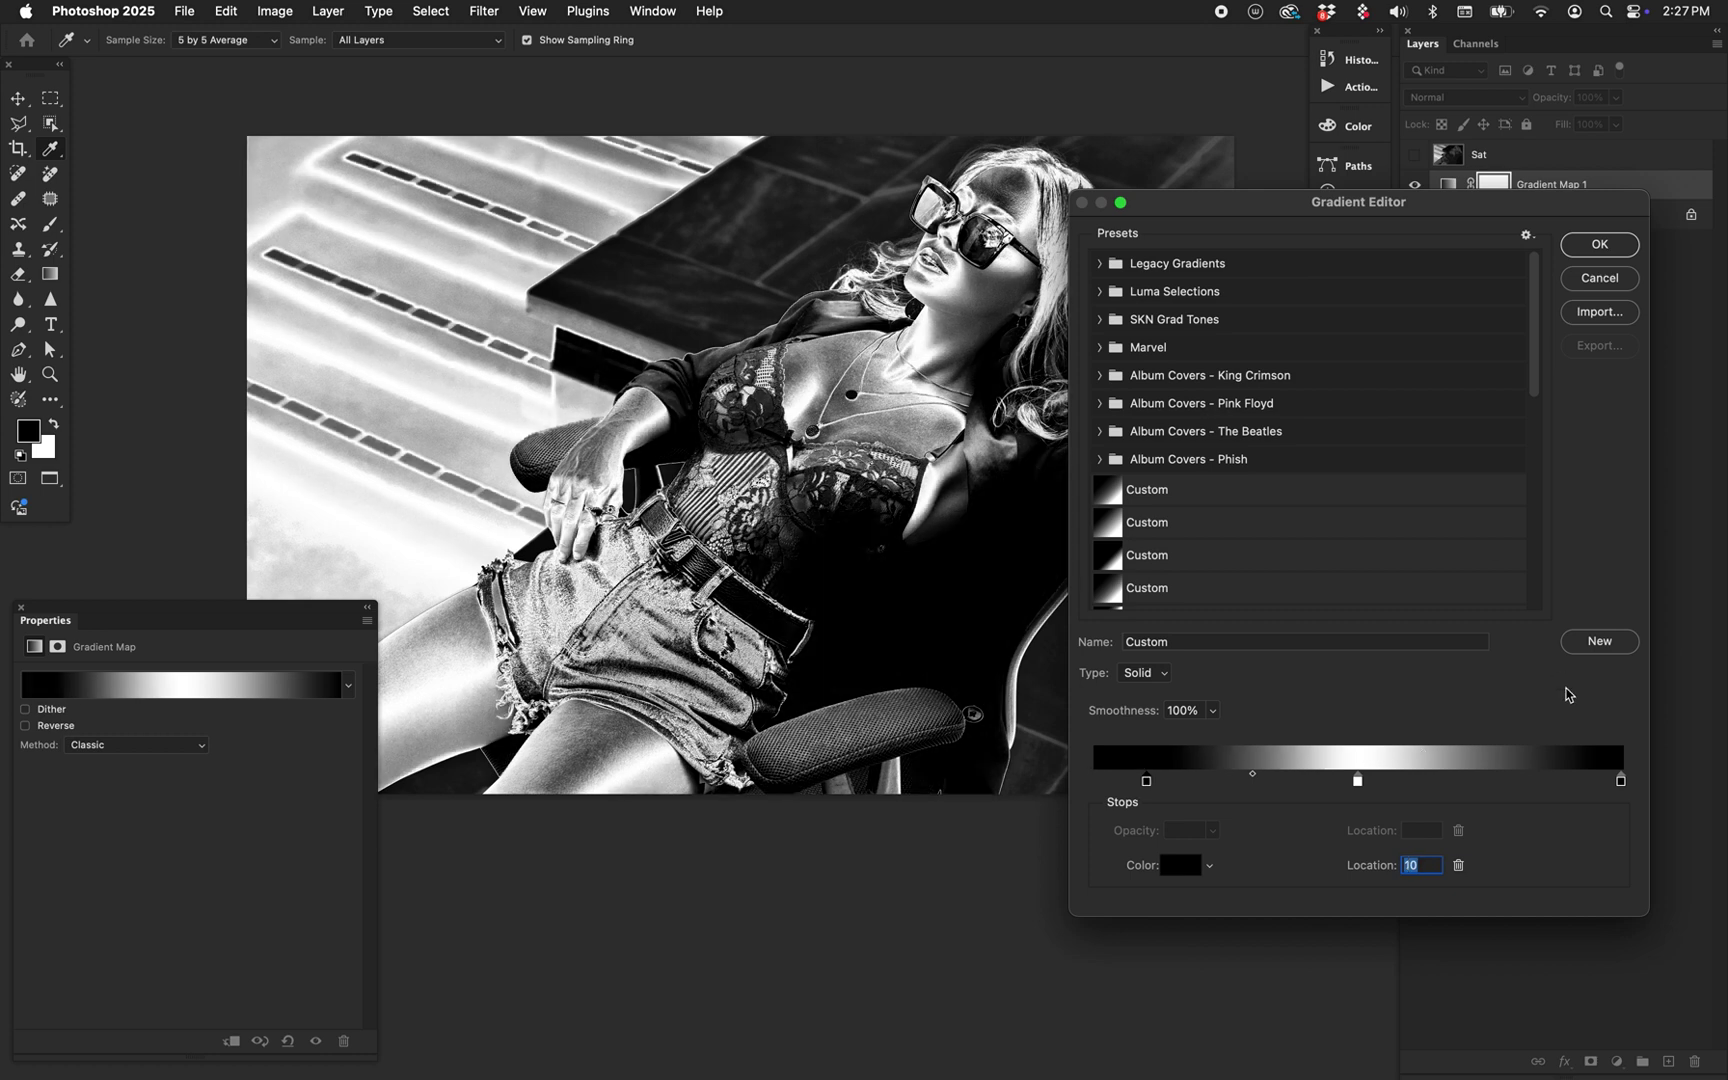
pyautogui.click(1622, 781)
pyautogui.write('90')
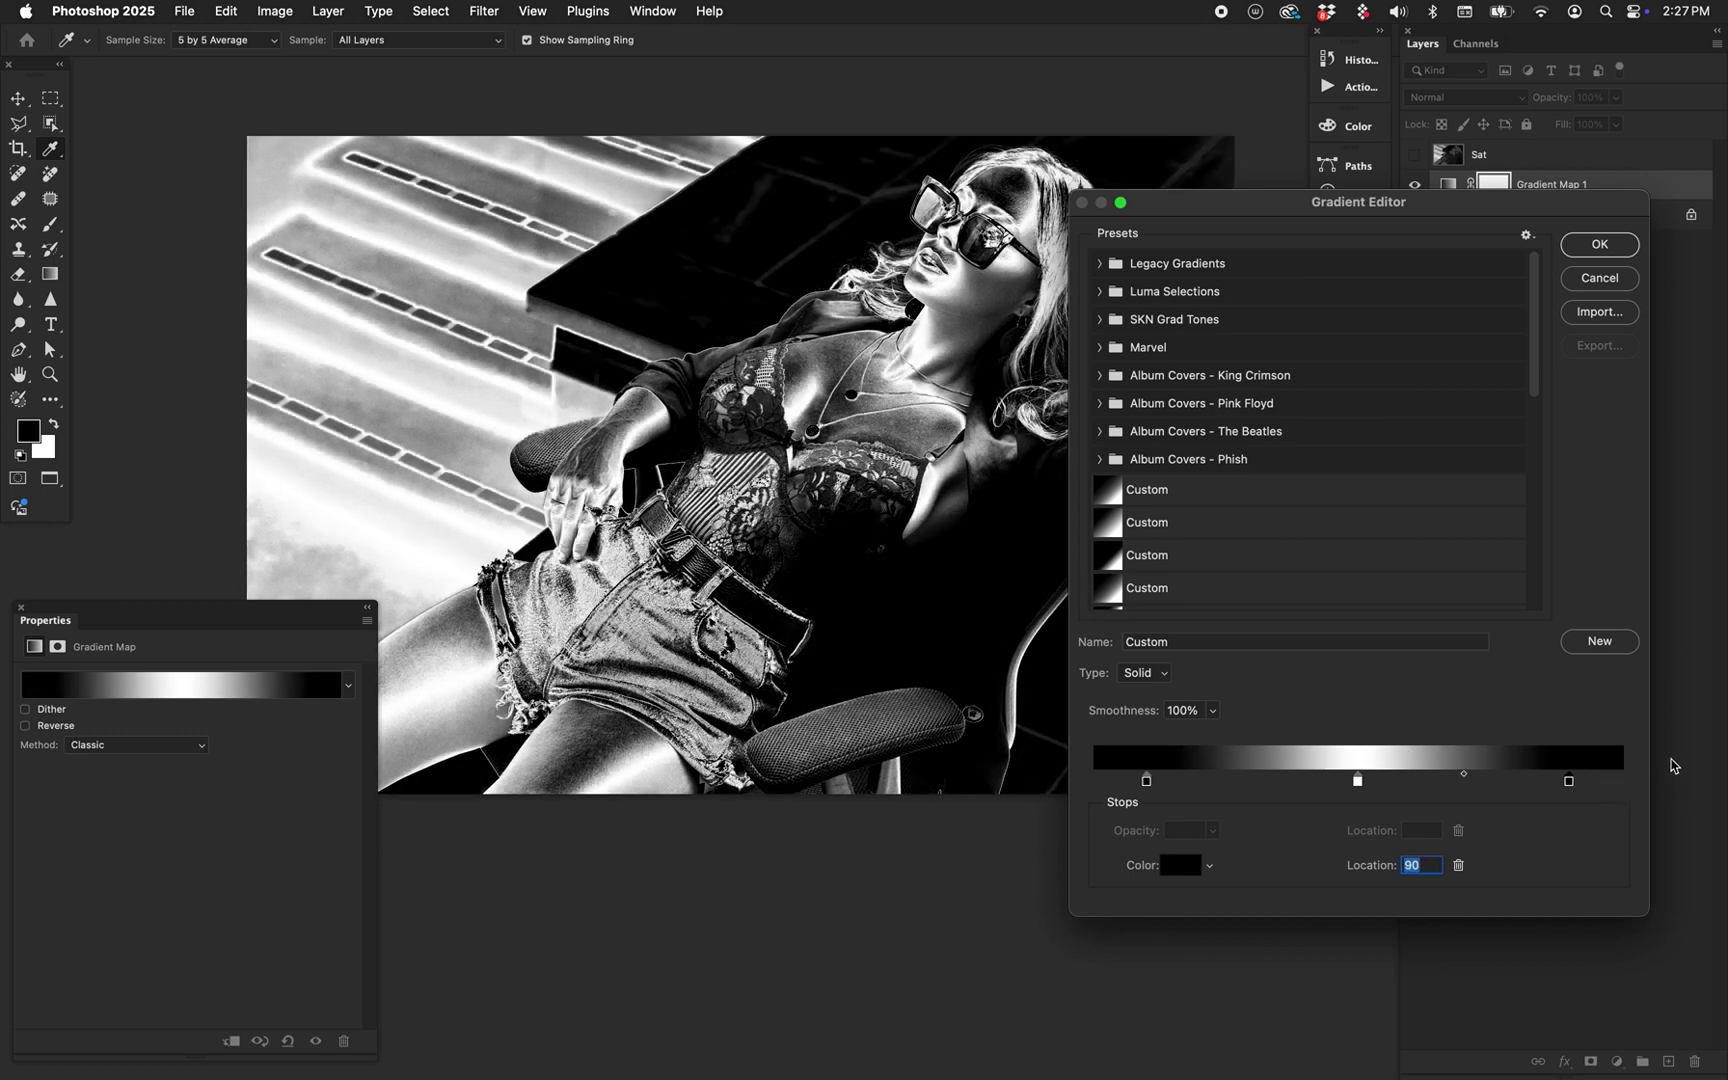
pyautogui.press('Return')
pyautogui.press('v')
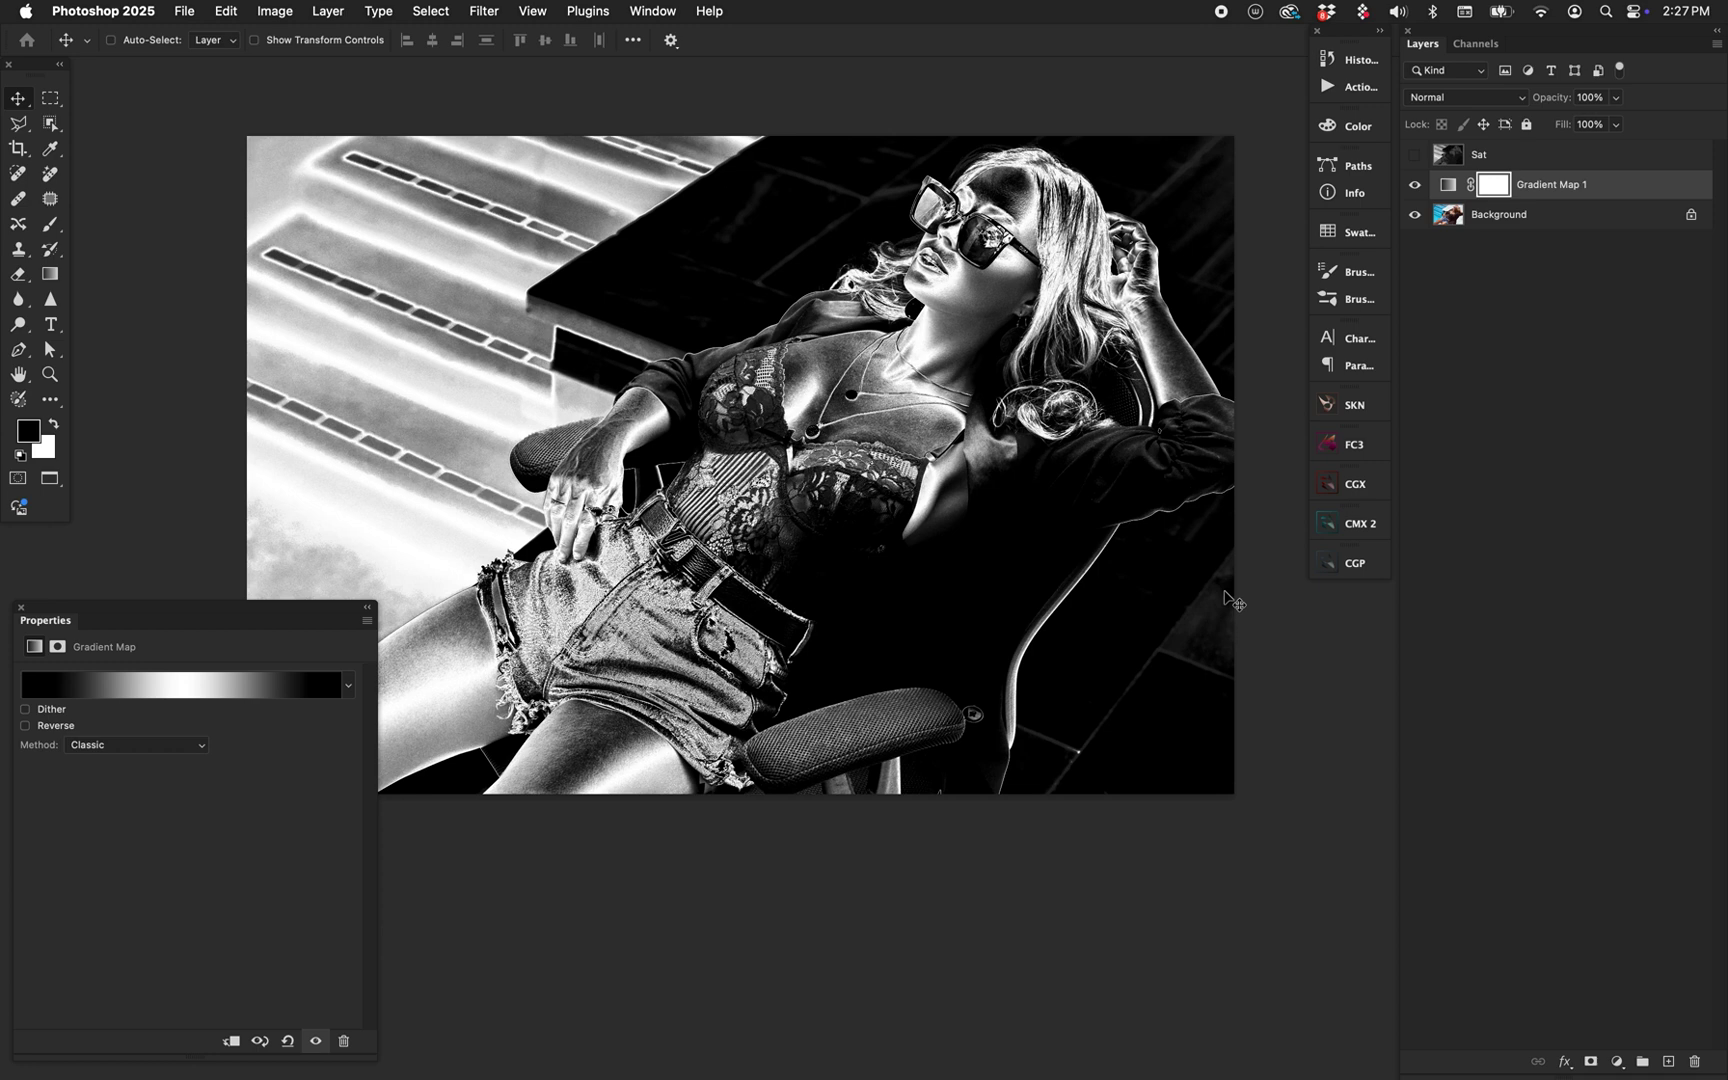
# - Stamp the visible image into a new hidden layer named Mids and delete the Gradient Map adjustment layer
pyautogui.press('super')
pyautogui.press('super+alt+shift+e')
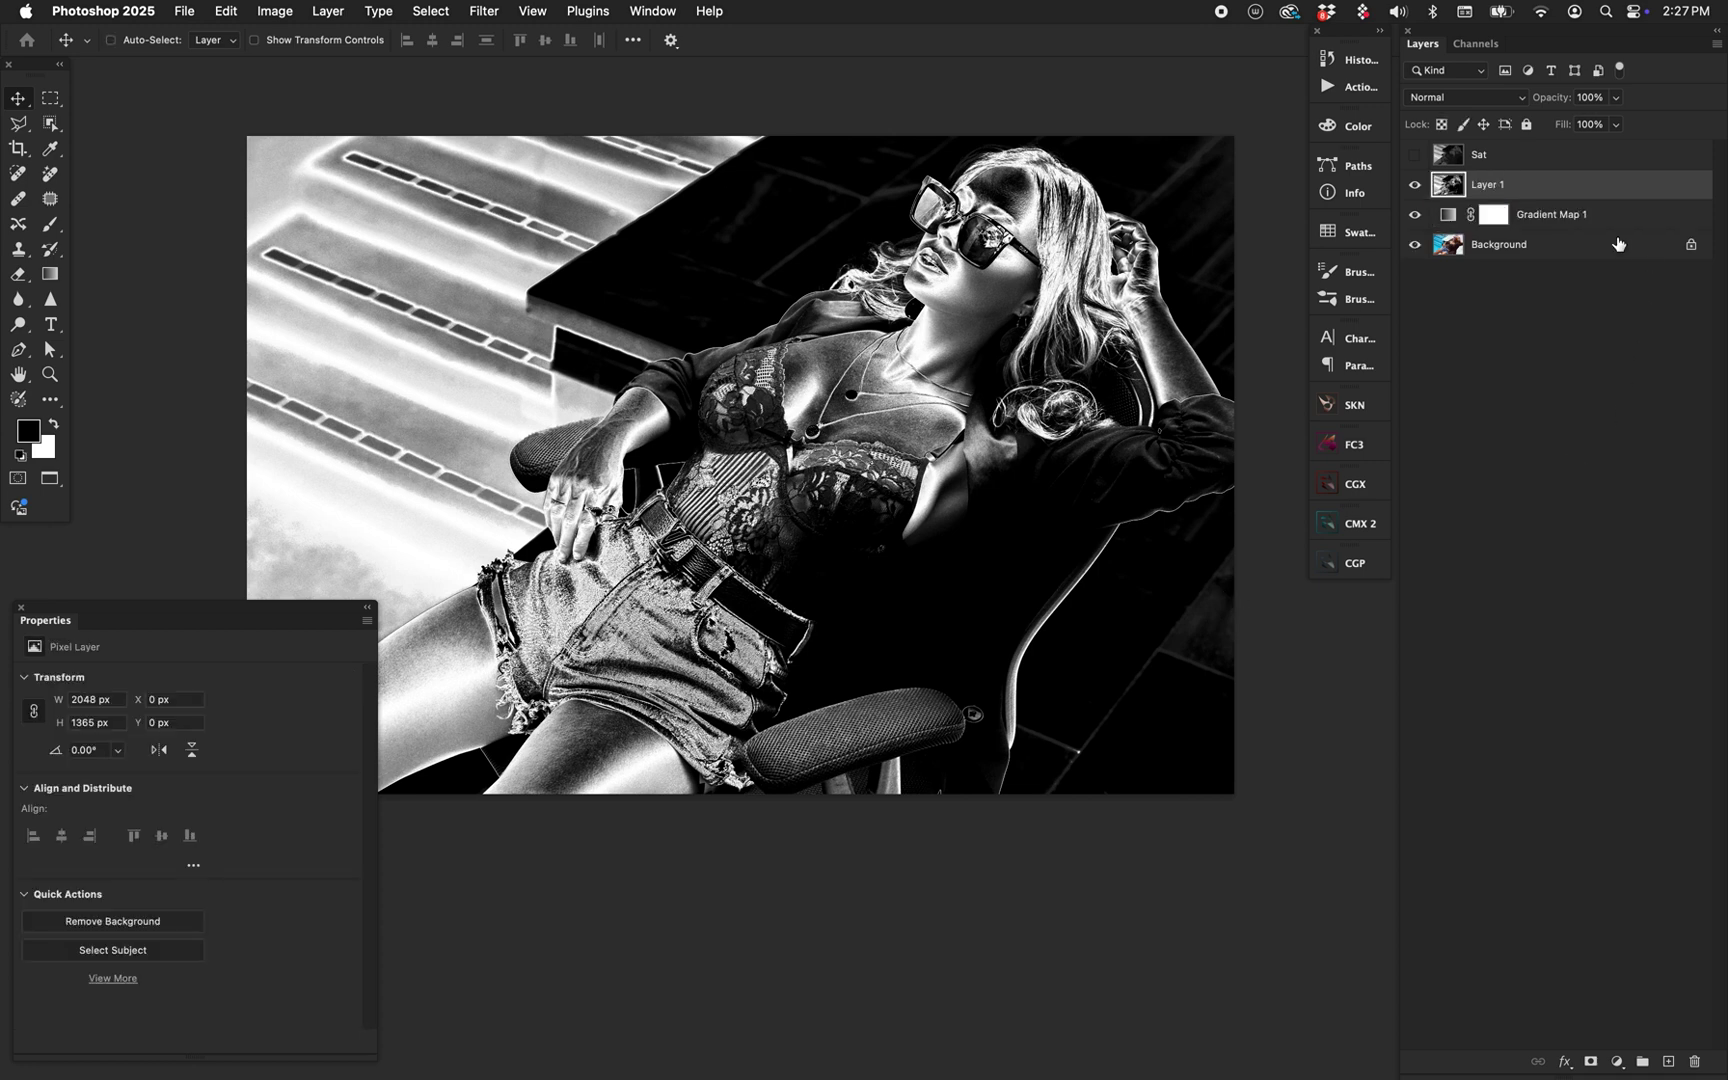
pyautogui.doubleClick(1487, 184)
pyautogui.write('Mids')
pyautogui.press('Return')
pyautogui.click(1415, 214)
pyautogui.moveTo(1445, 216); pyautogui.dragTo(1699, 1042)
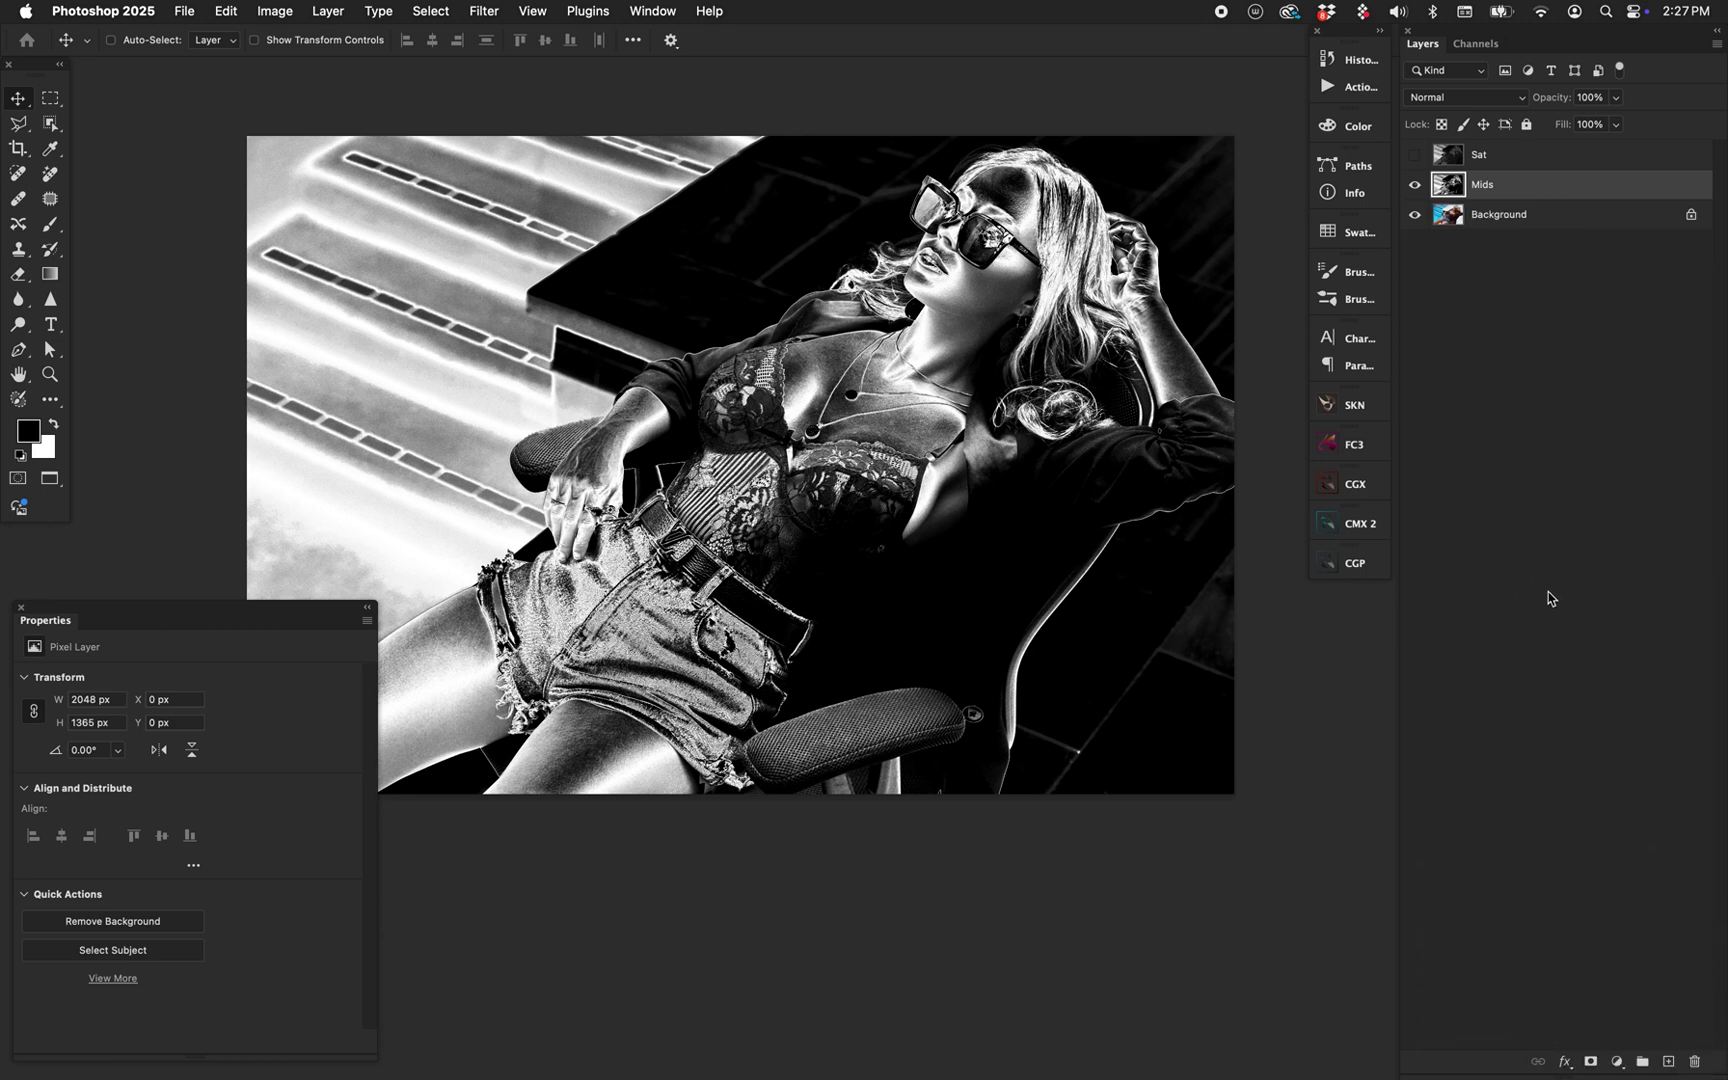
pyautogui.click(1415, 184)
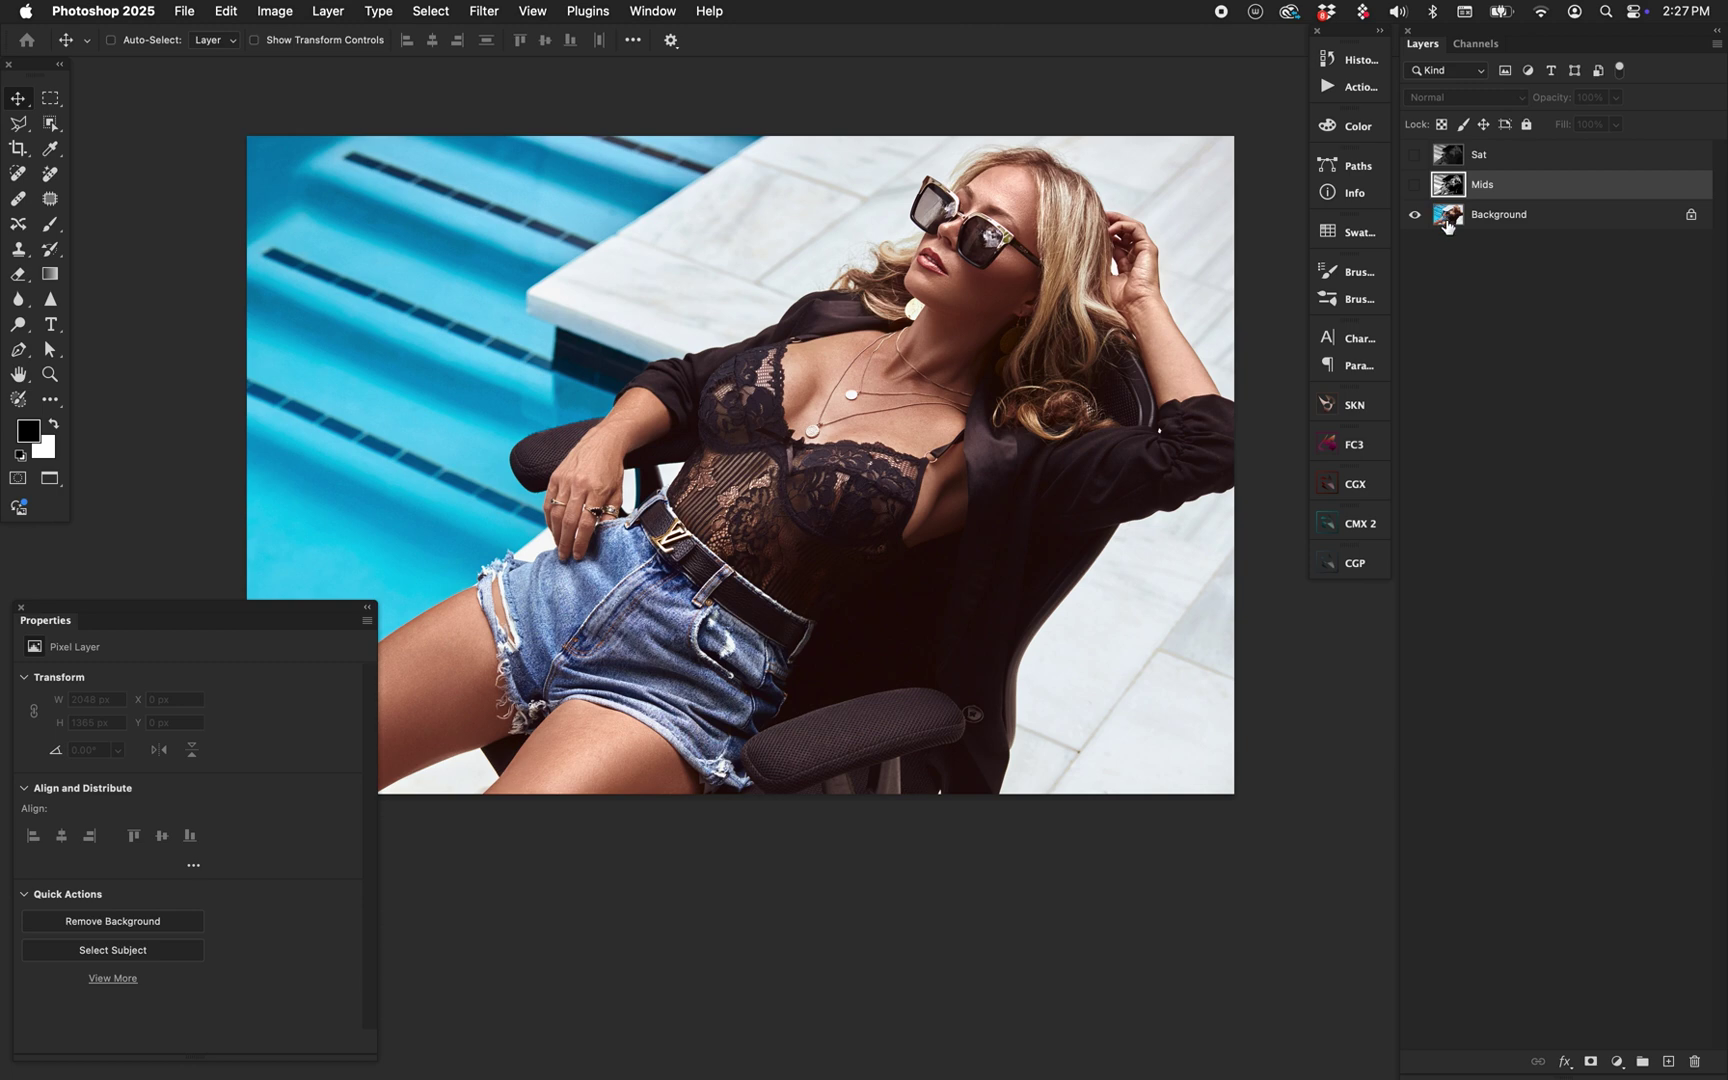
# - Add a Hue/Saturation adjustment layer directly above the Background and delete its layer mask
pyautogui.click(1450, 222)
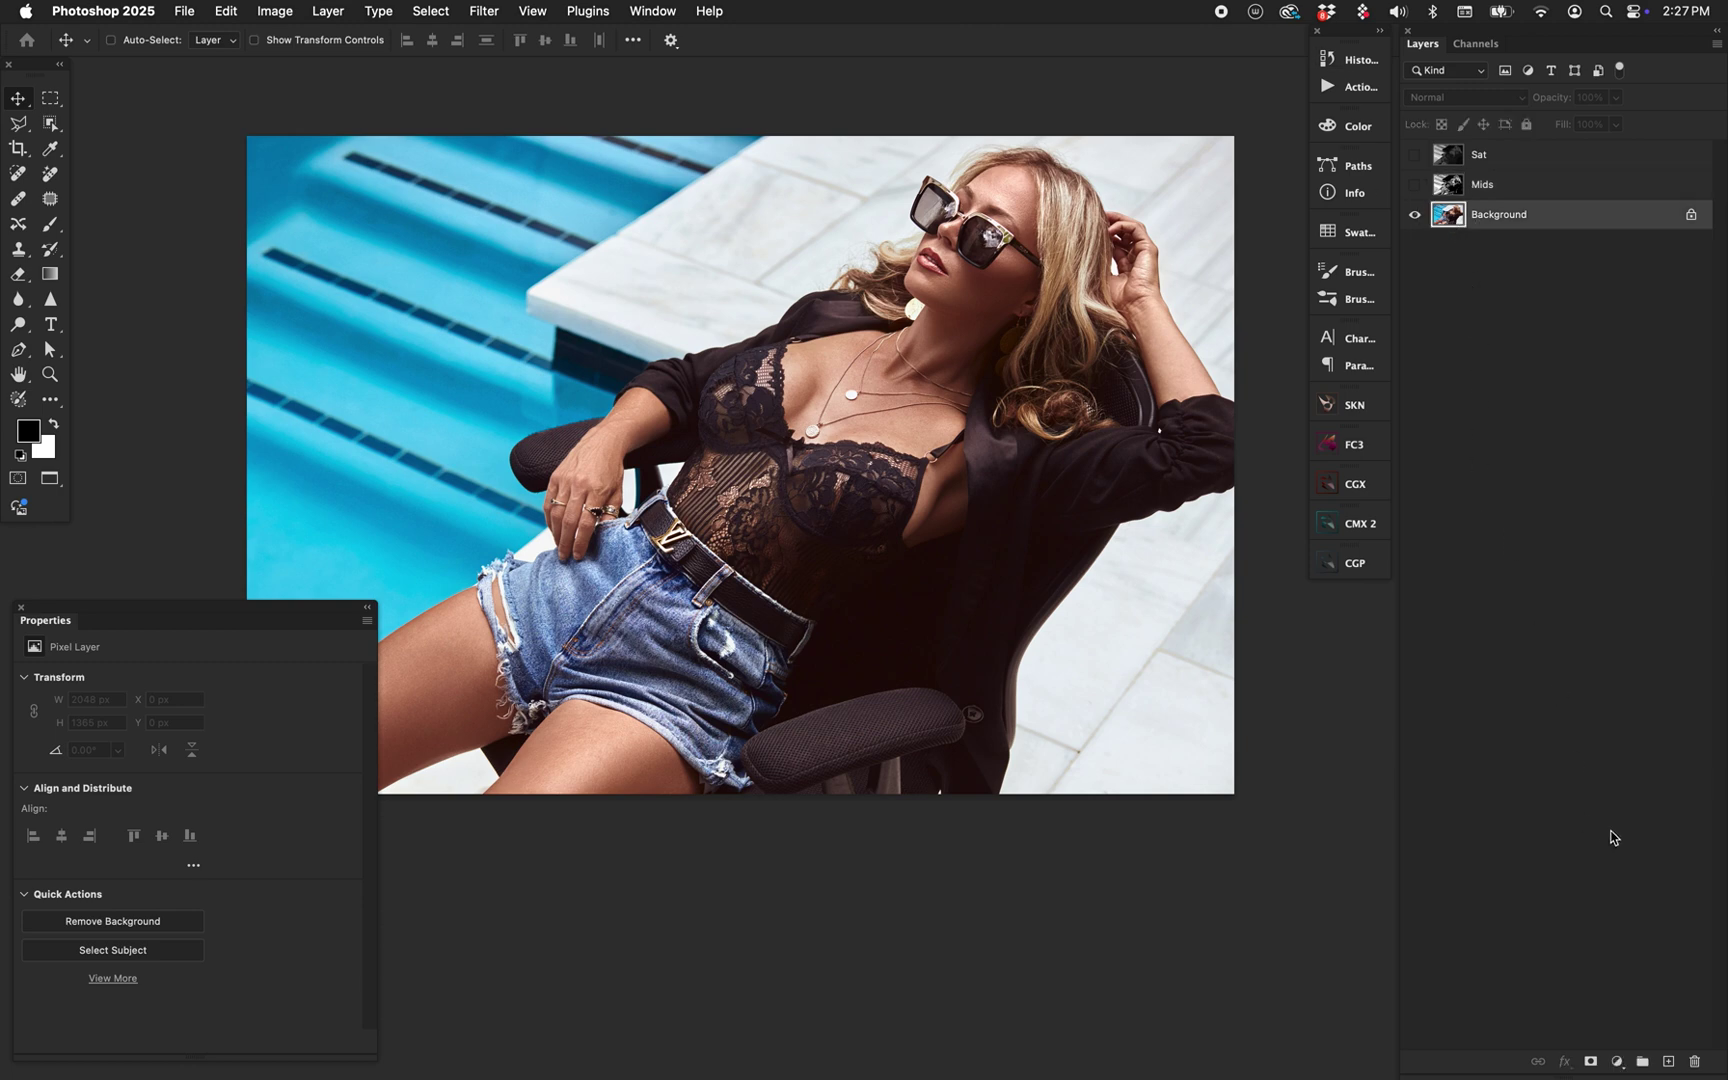
pyautogui.click(1617, 1061)
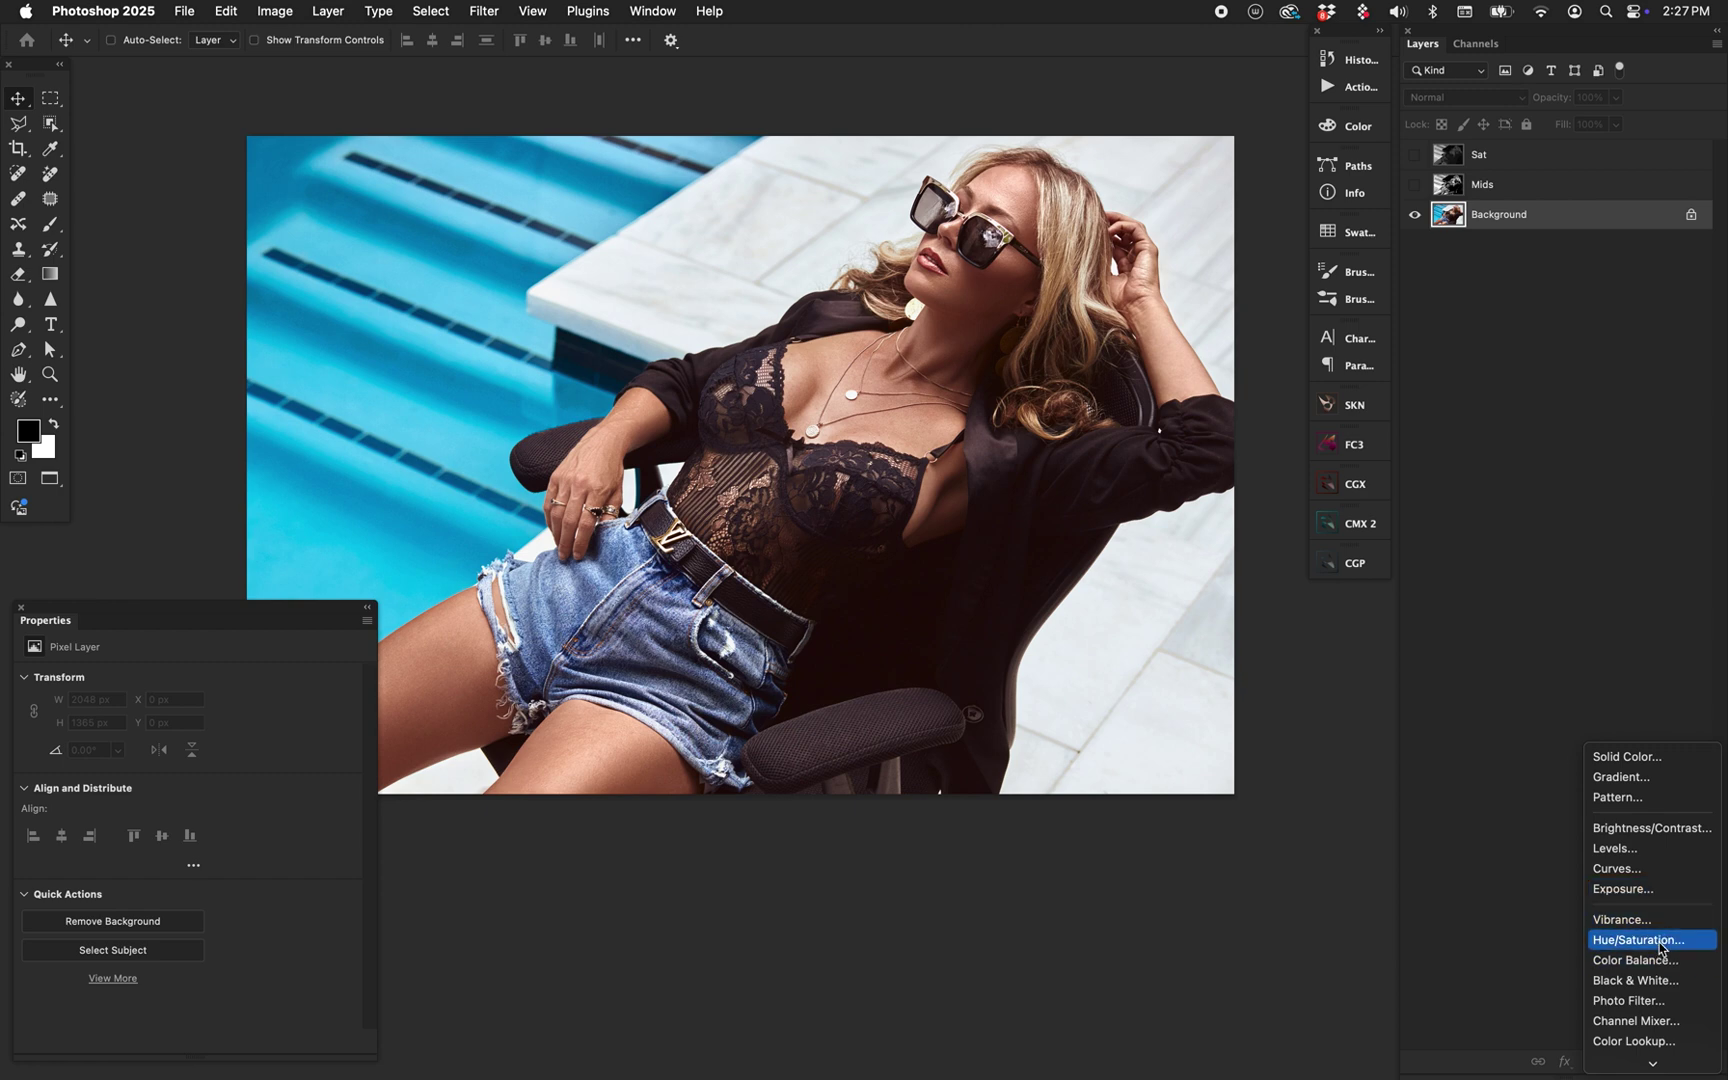
pyautogui.click(1660, 940)
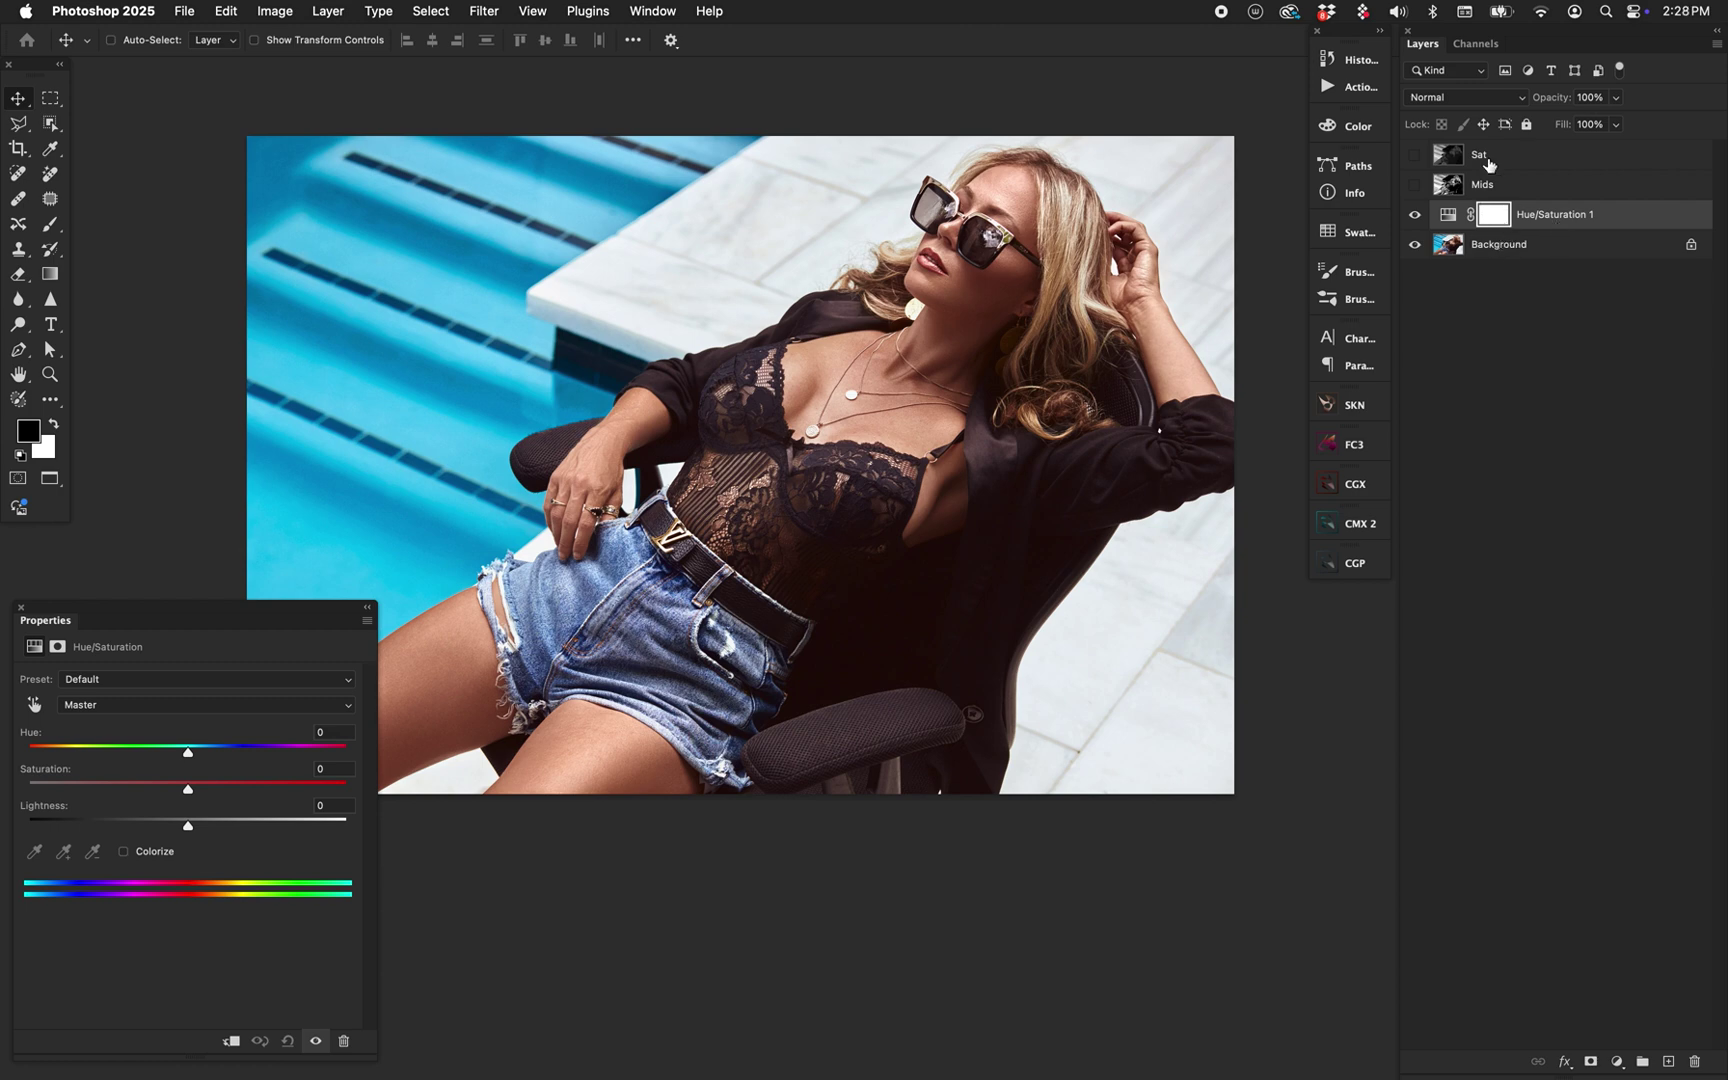
pyautogui.rightClick(1499, 210)
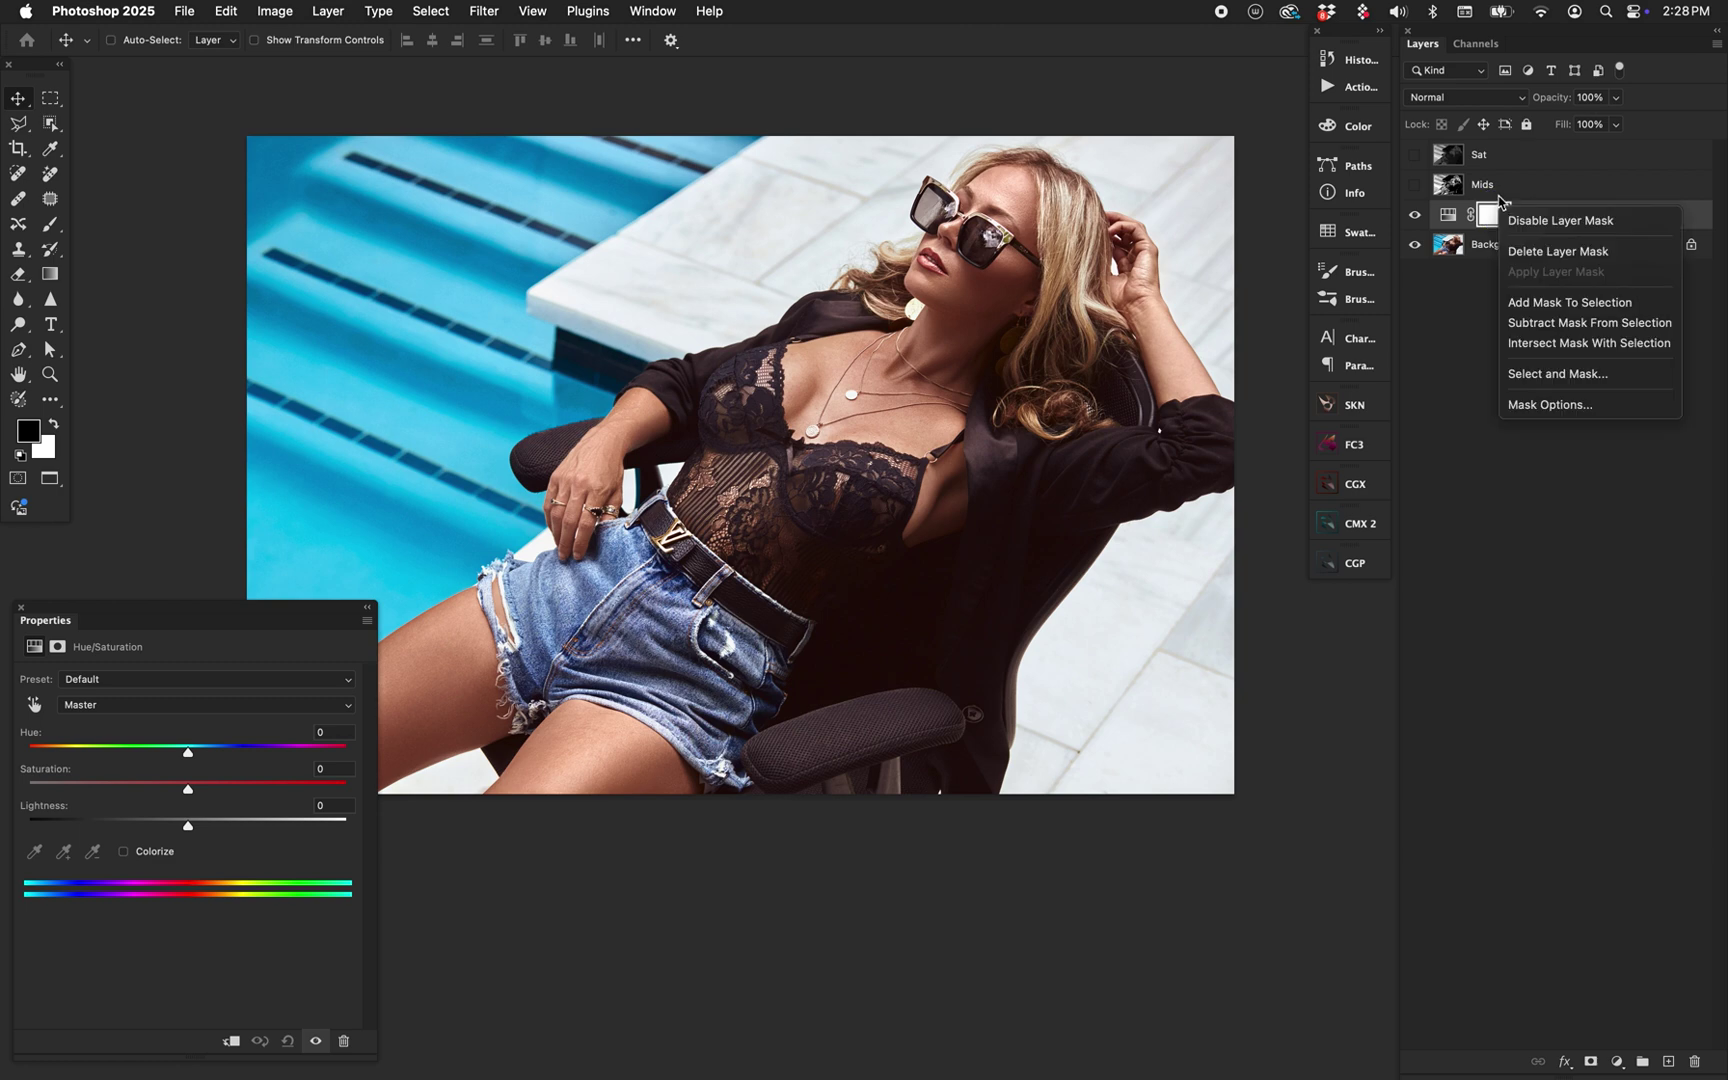
pyautogui.click(1550, 253)
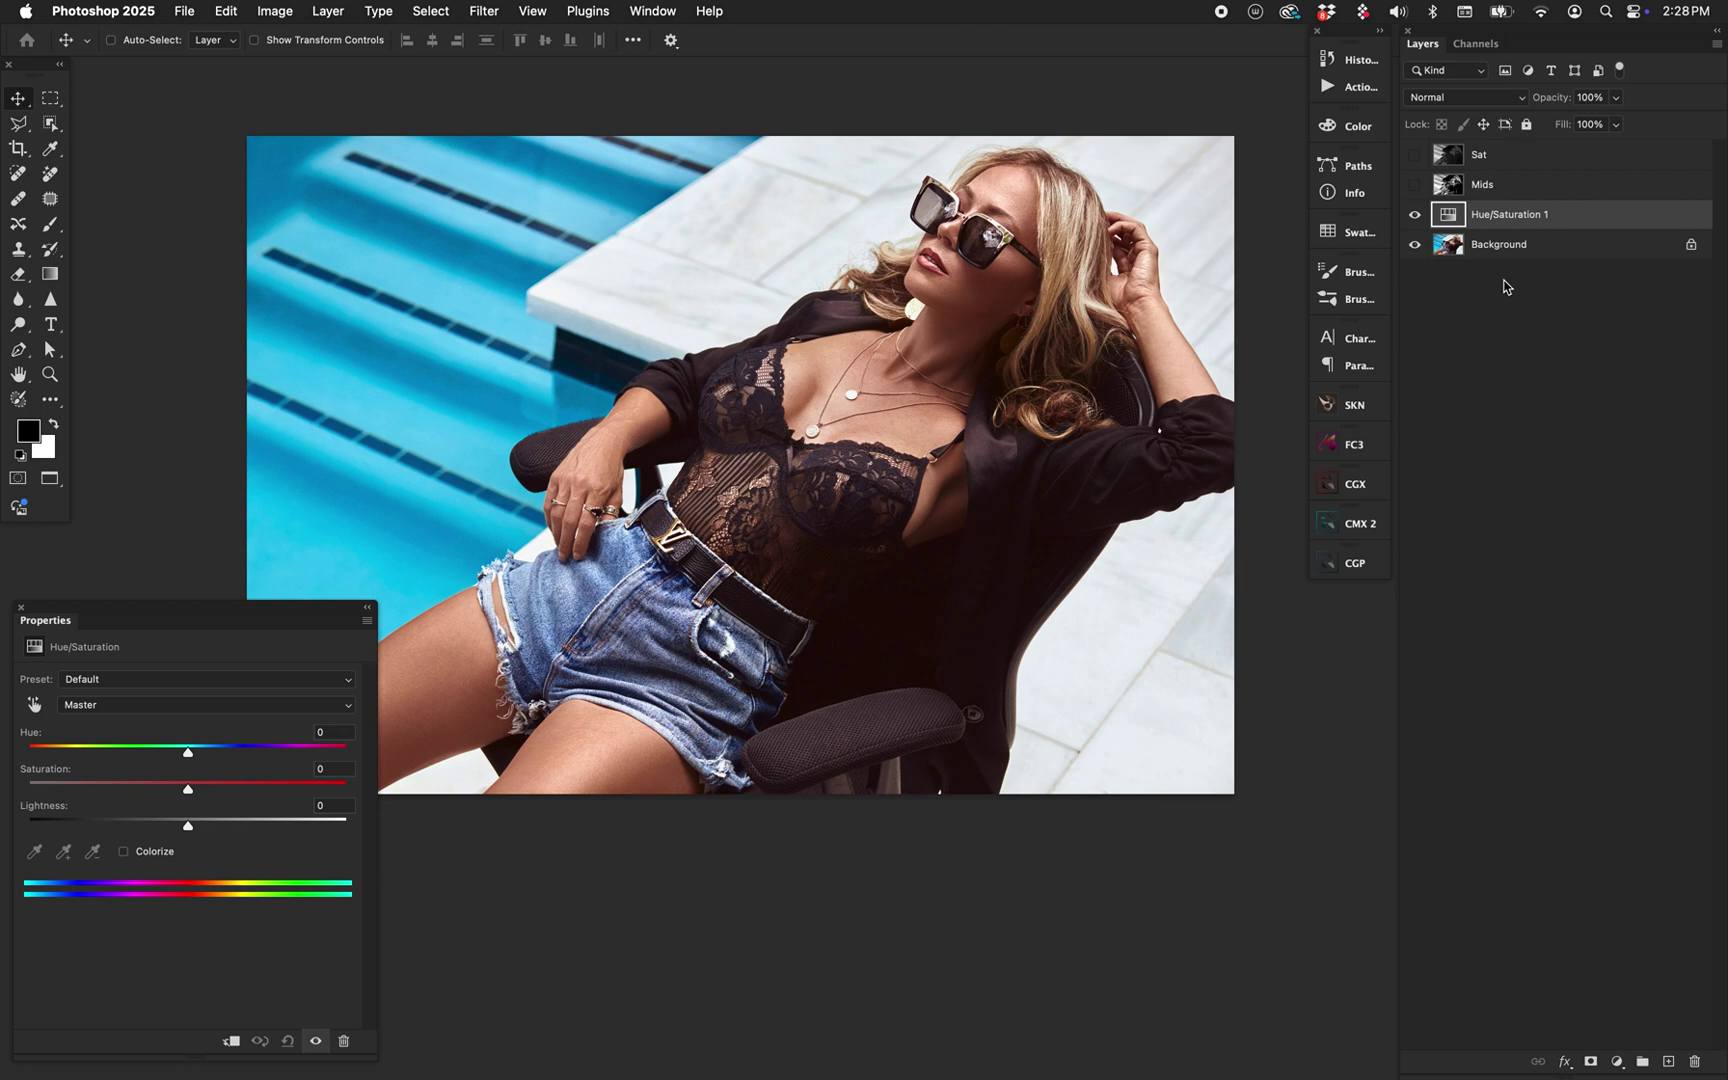
# - Load the Mids layer's luminosity as a selection, hide Mids, and apply the selection as the Hue/Saturation layer's mask
pyautogui.click(1450, 189)
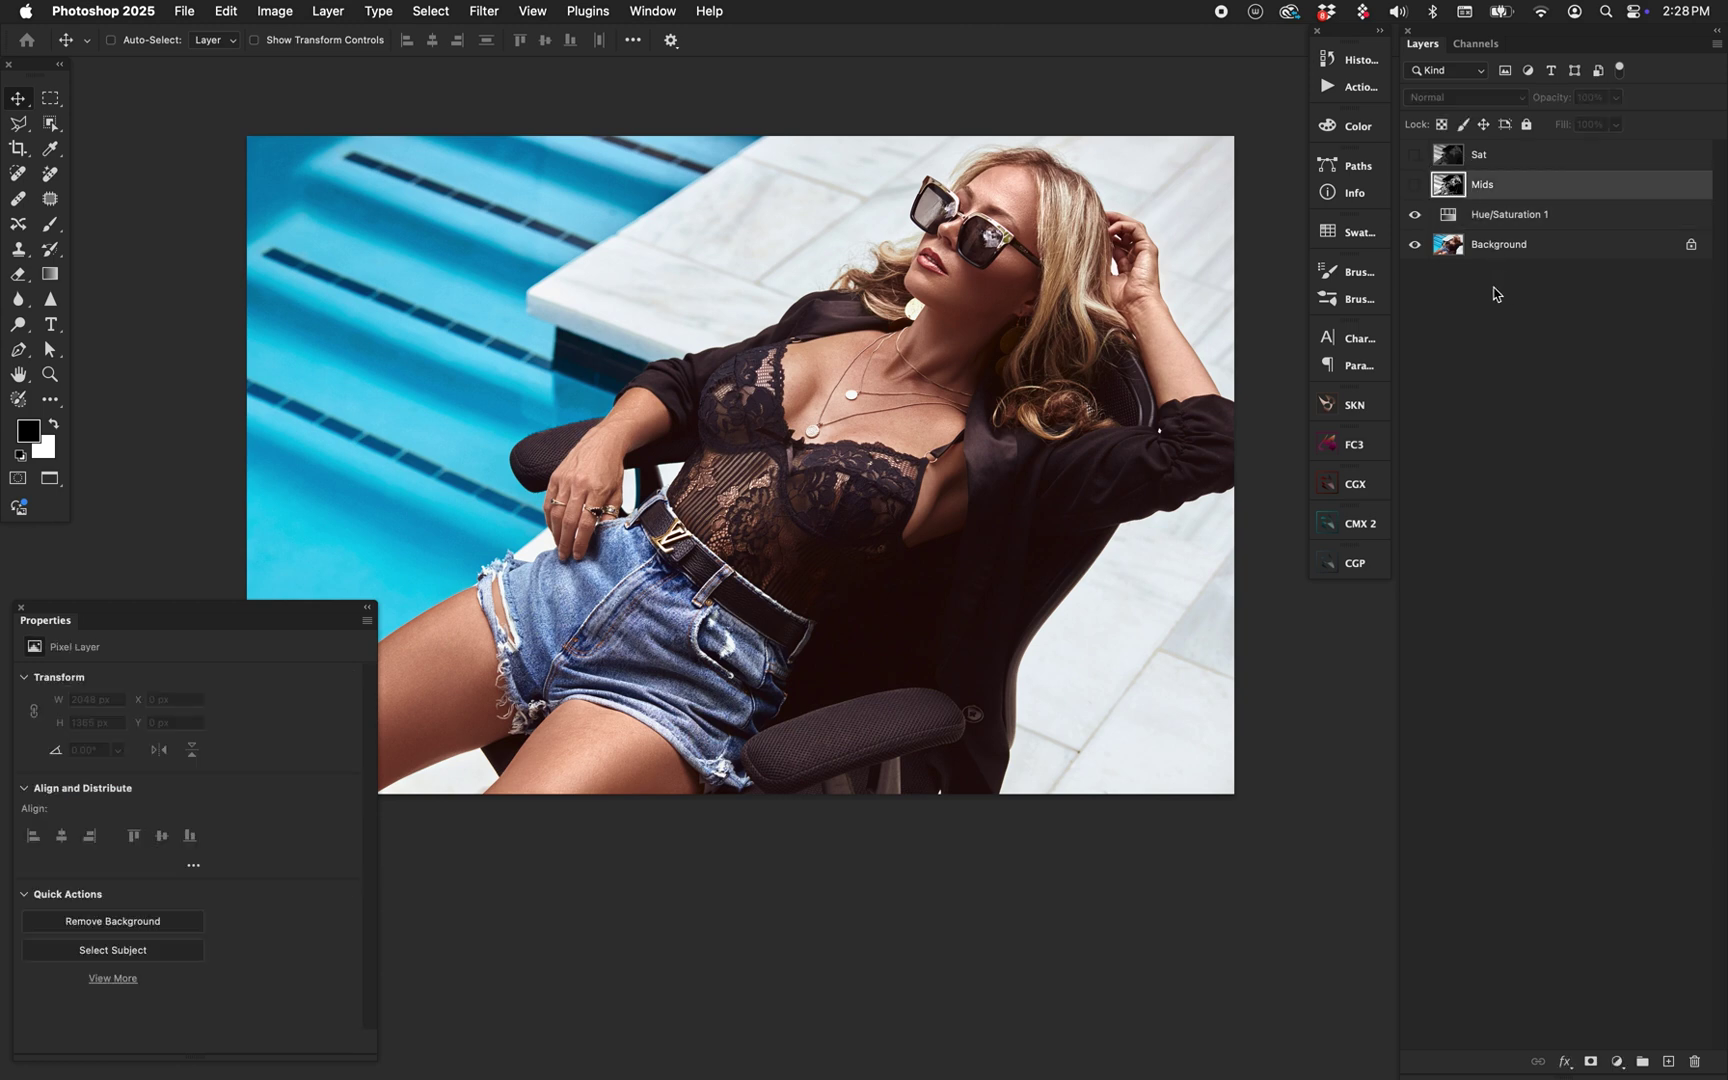
pyautogui.click(1414, 185)
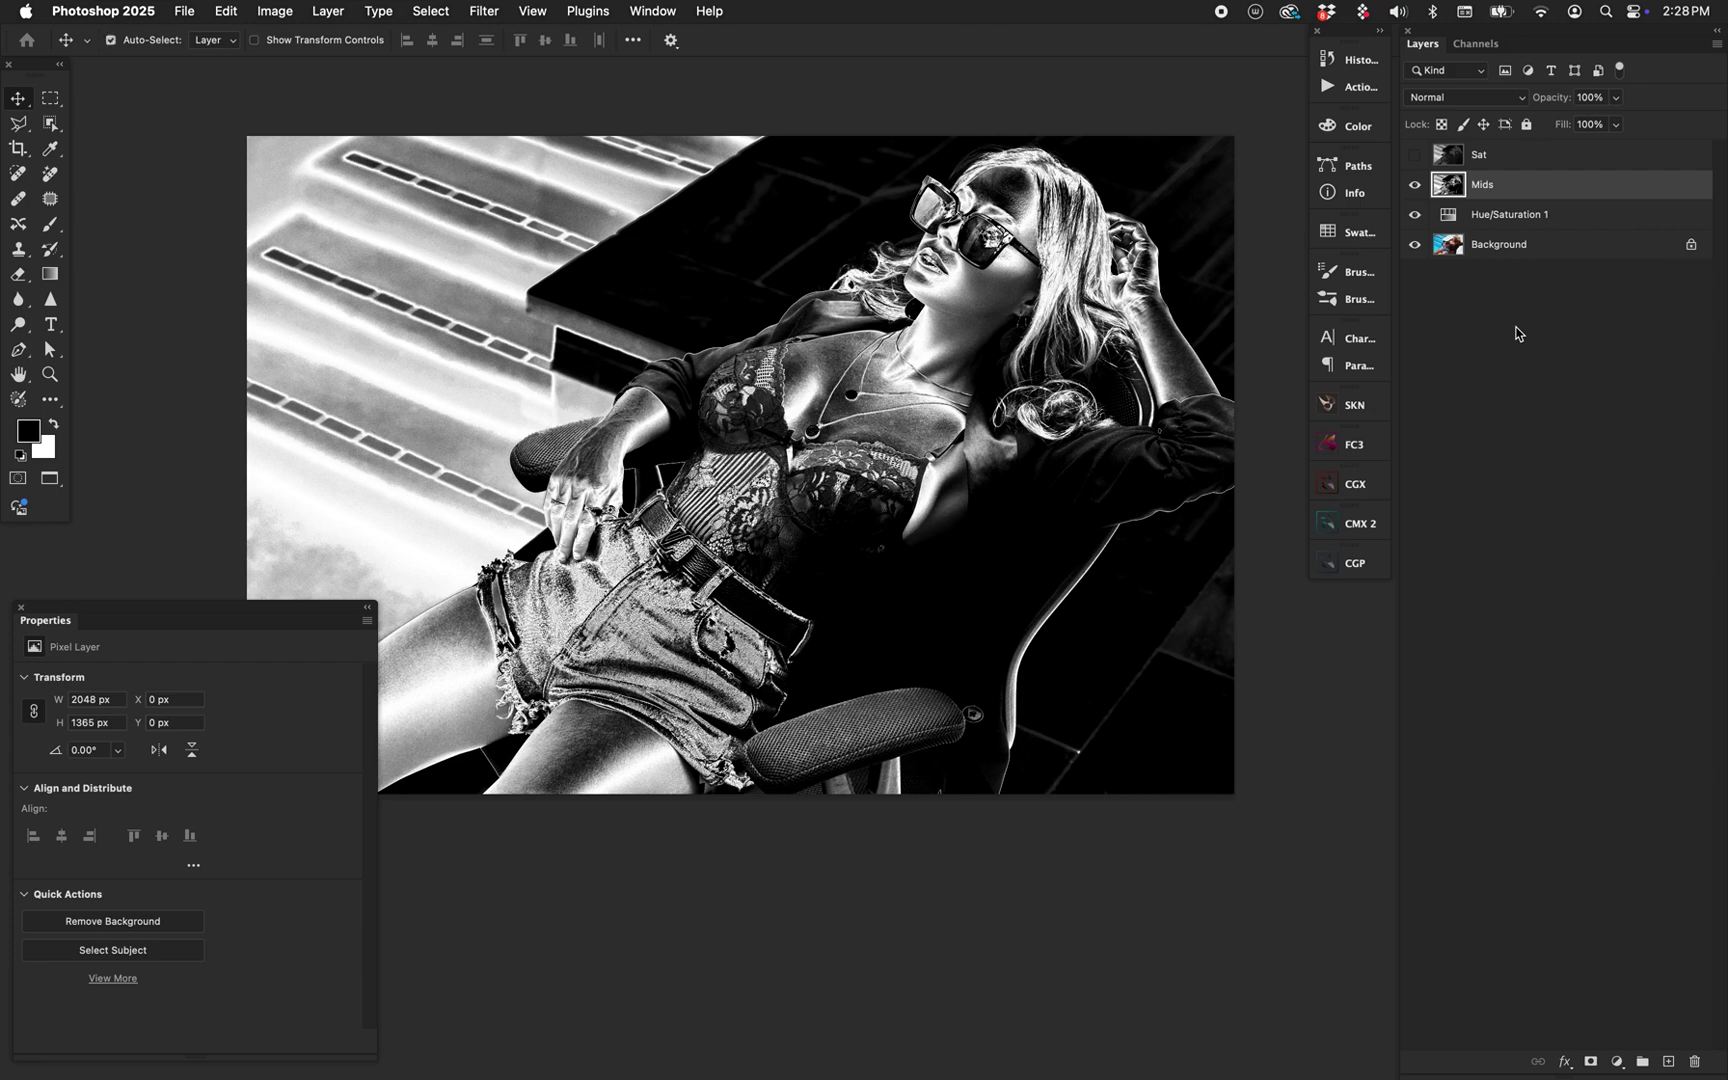
pyautogui.press('super+alt+2')
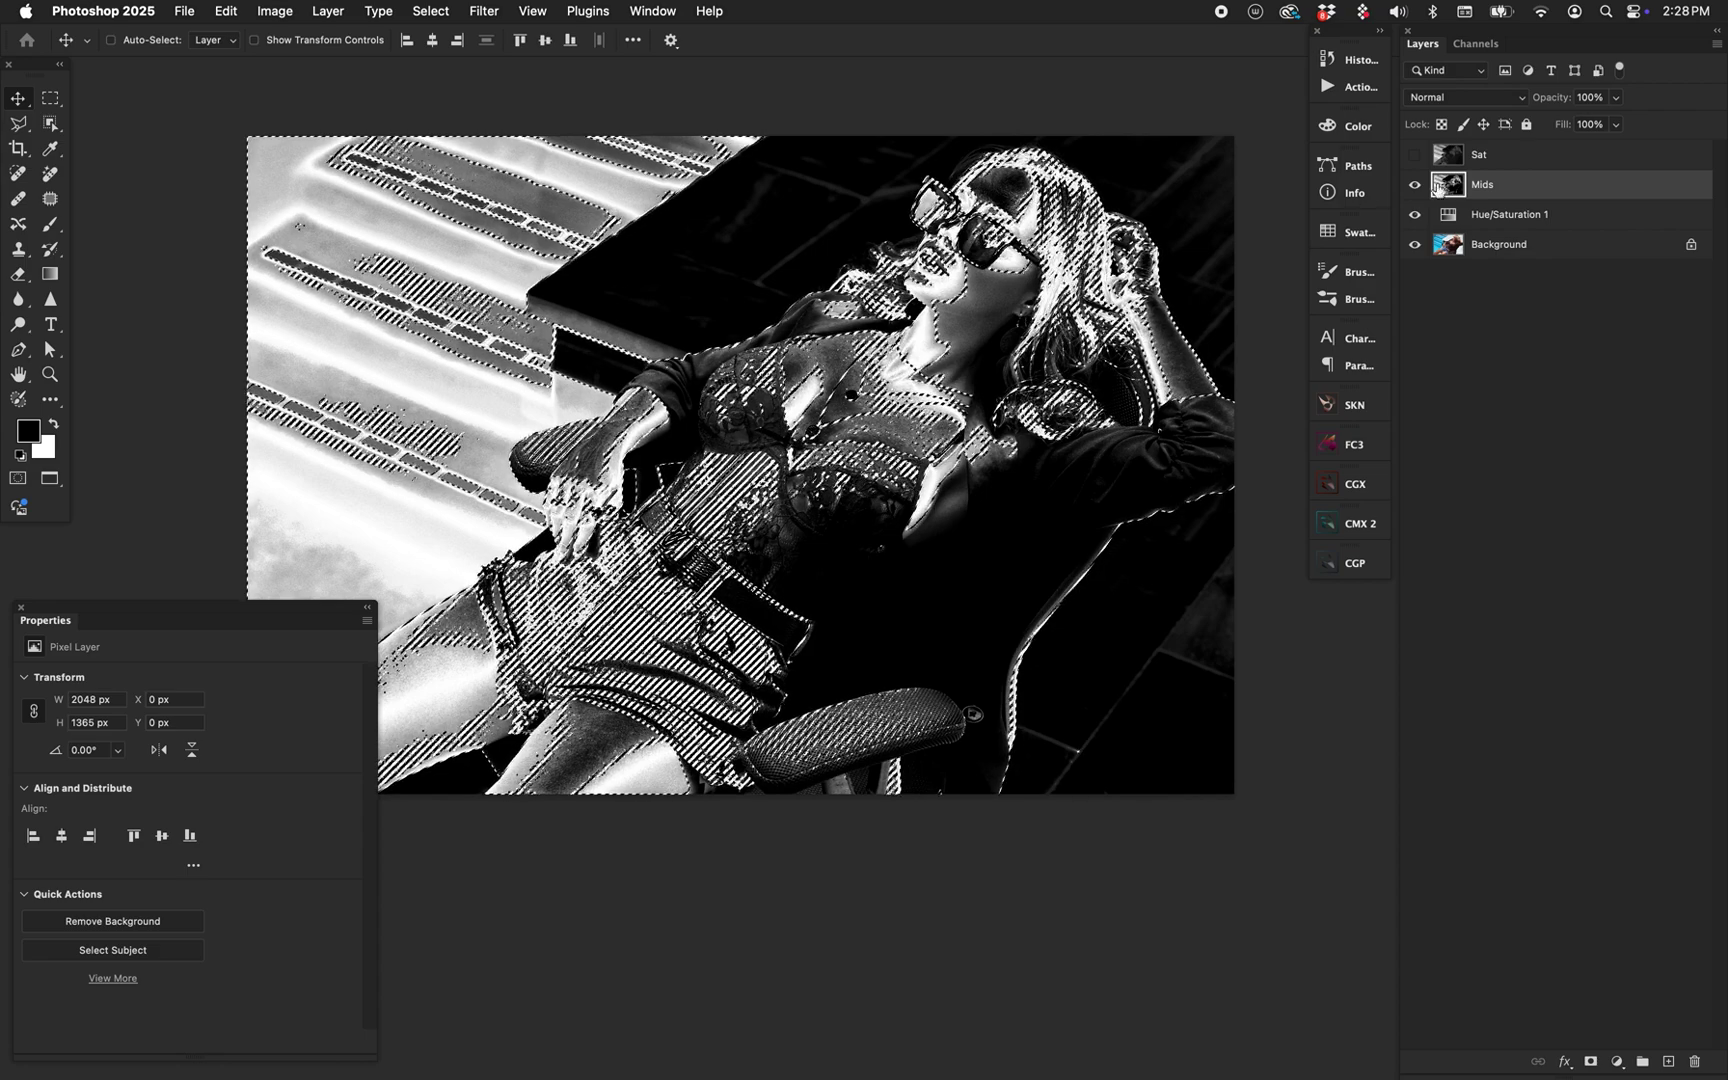
pyautogui.click(1414, 184)
pyautogui.click(1510, 214)
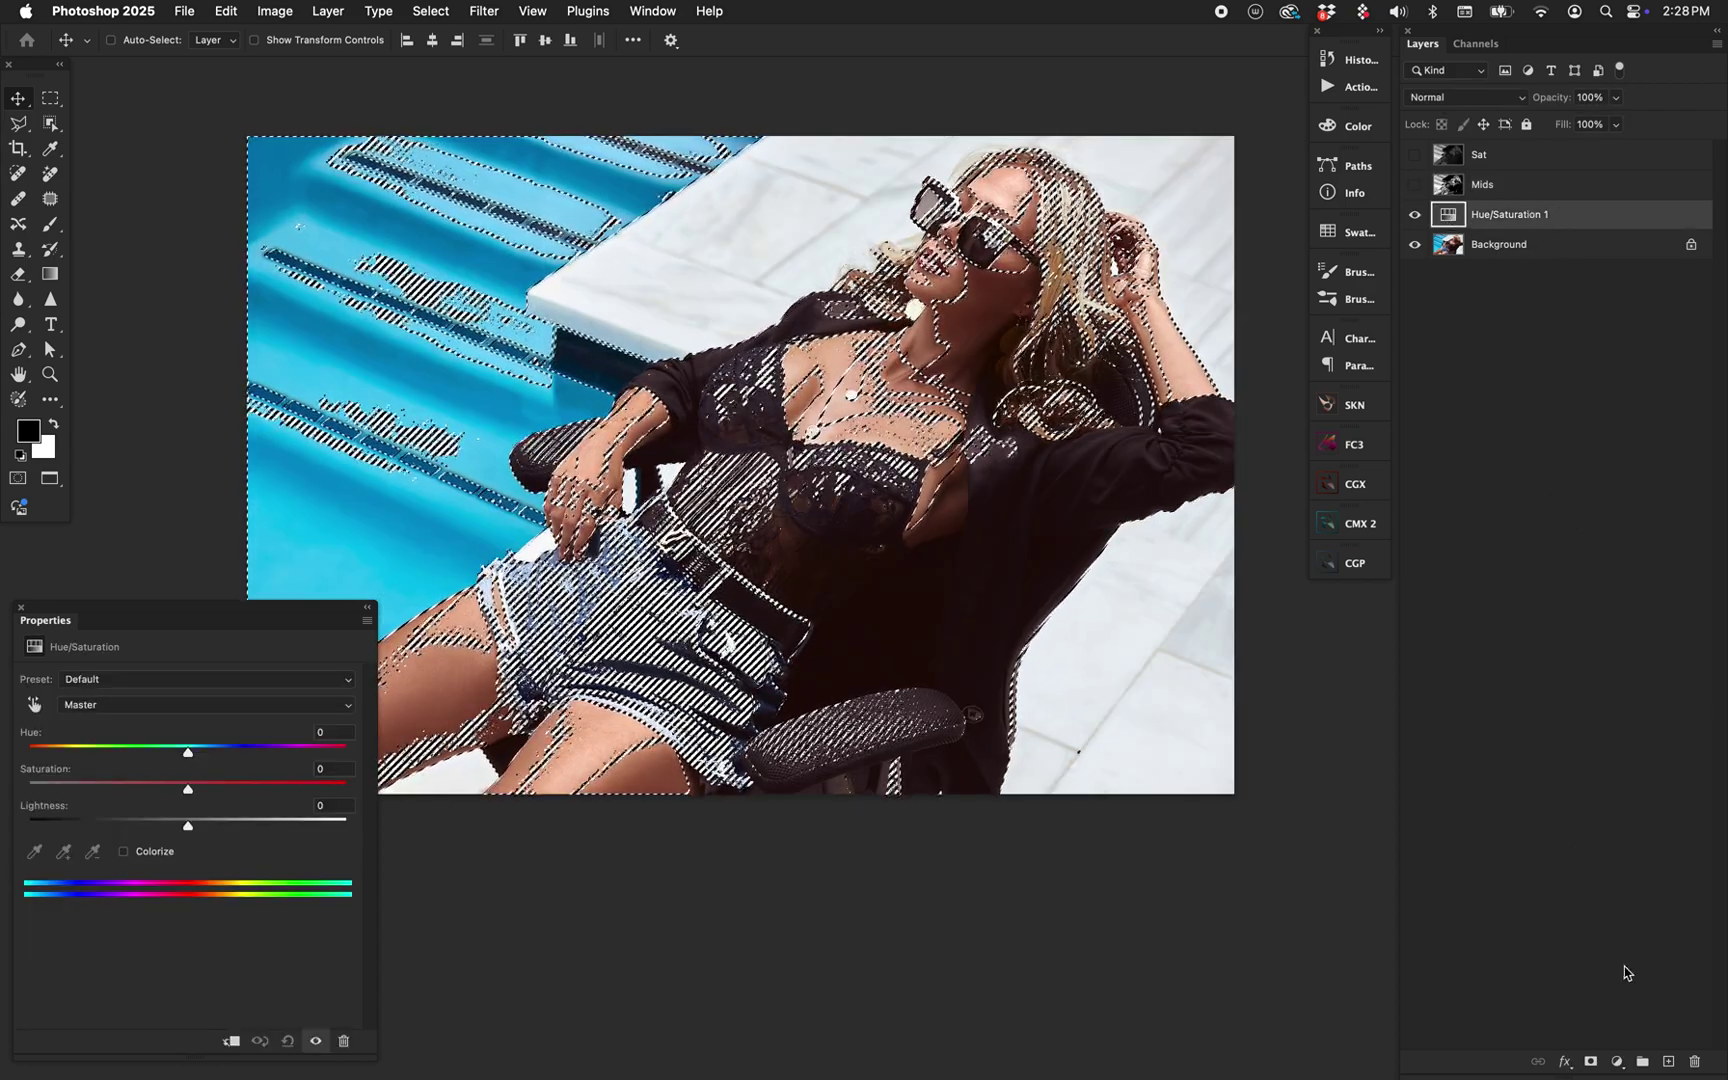
pyautogui.click(1591, 1061)
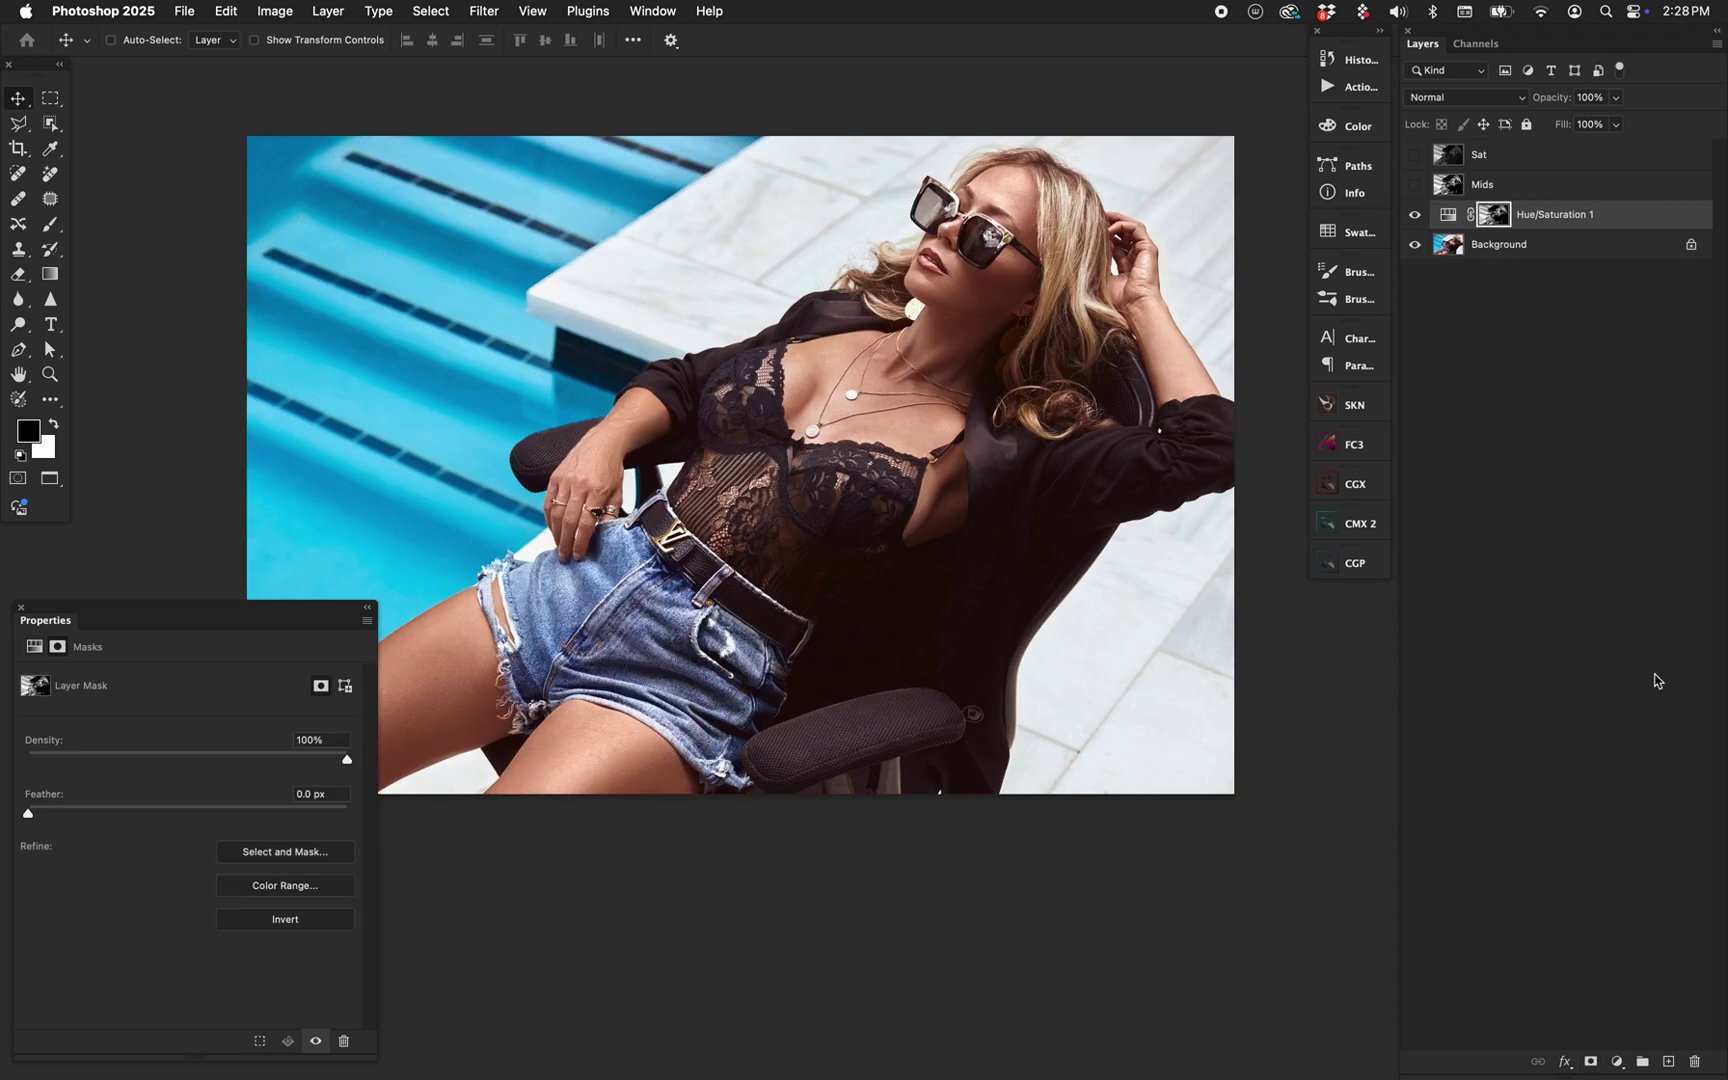
# - Put the Hue/Saturation layer into a group named Sat Mids
pyautogui.click(1459, 222)
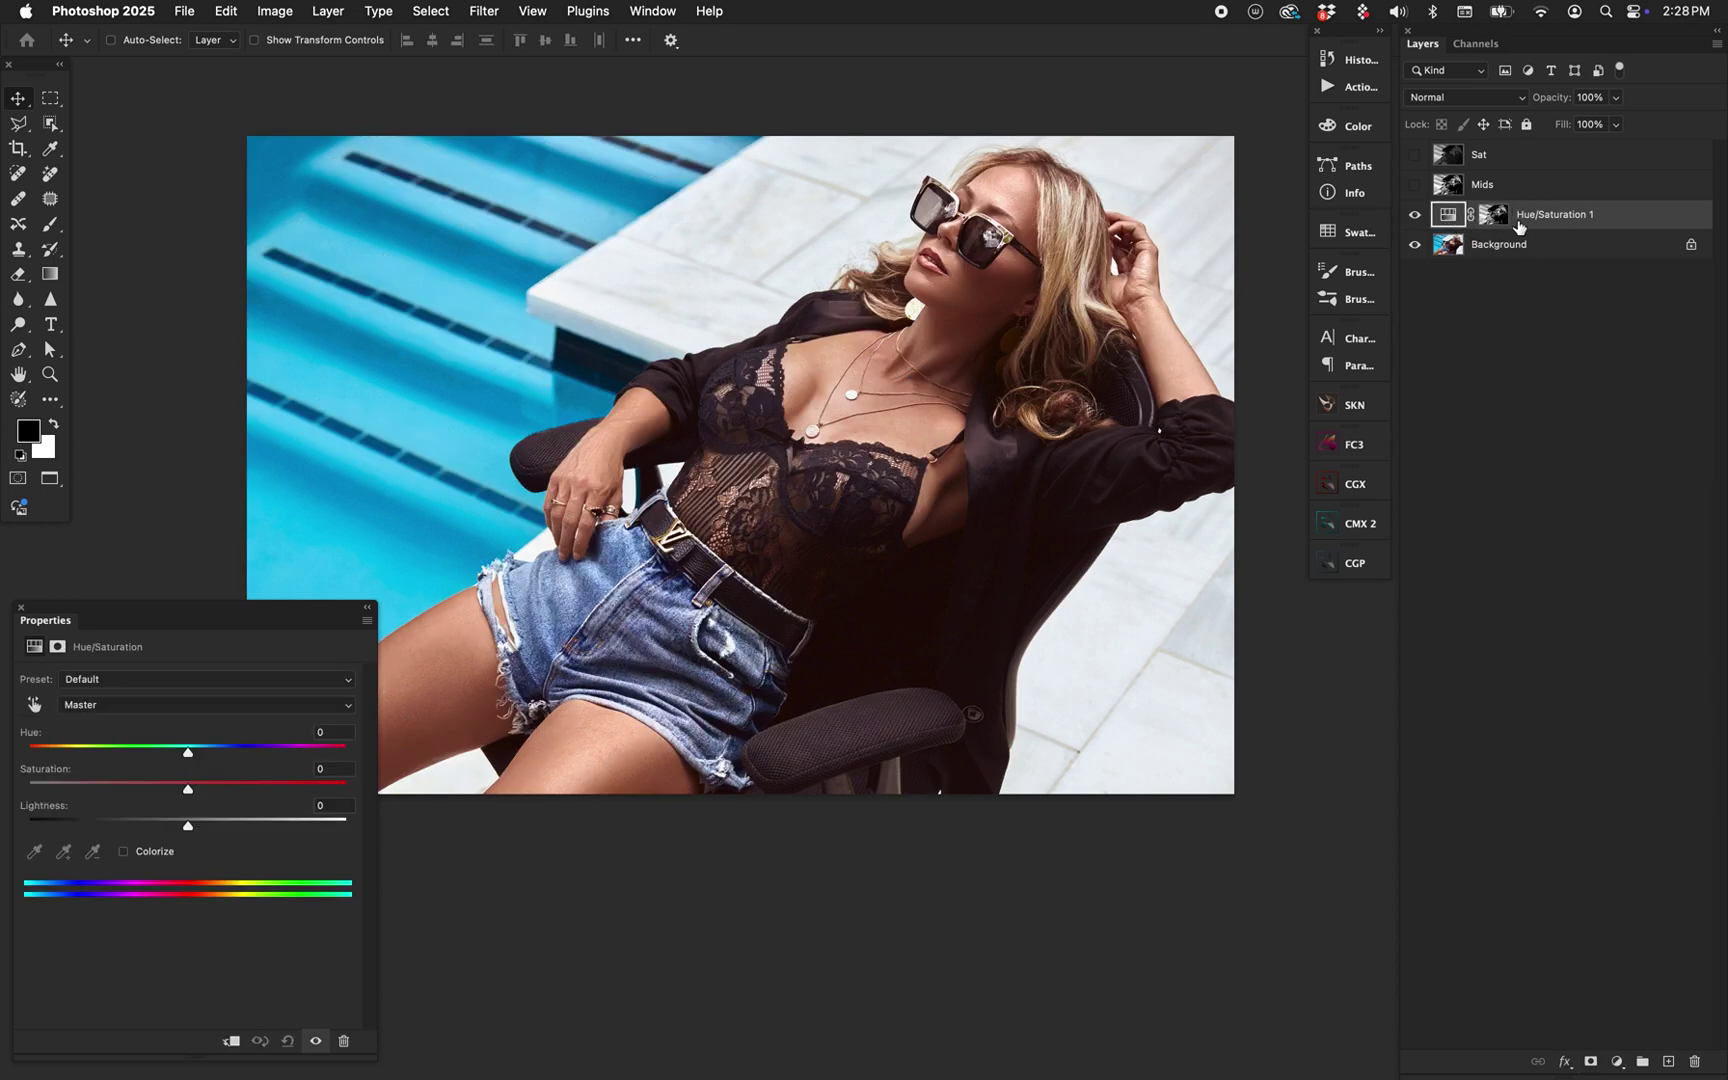
pyautogui.press('super+g')
pyautogui.doubleClick(1487, 212)
pyautogui.write('Sat Mids')
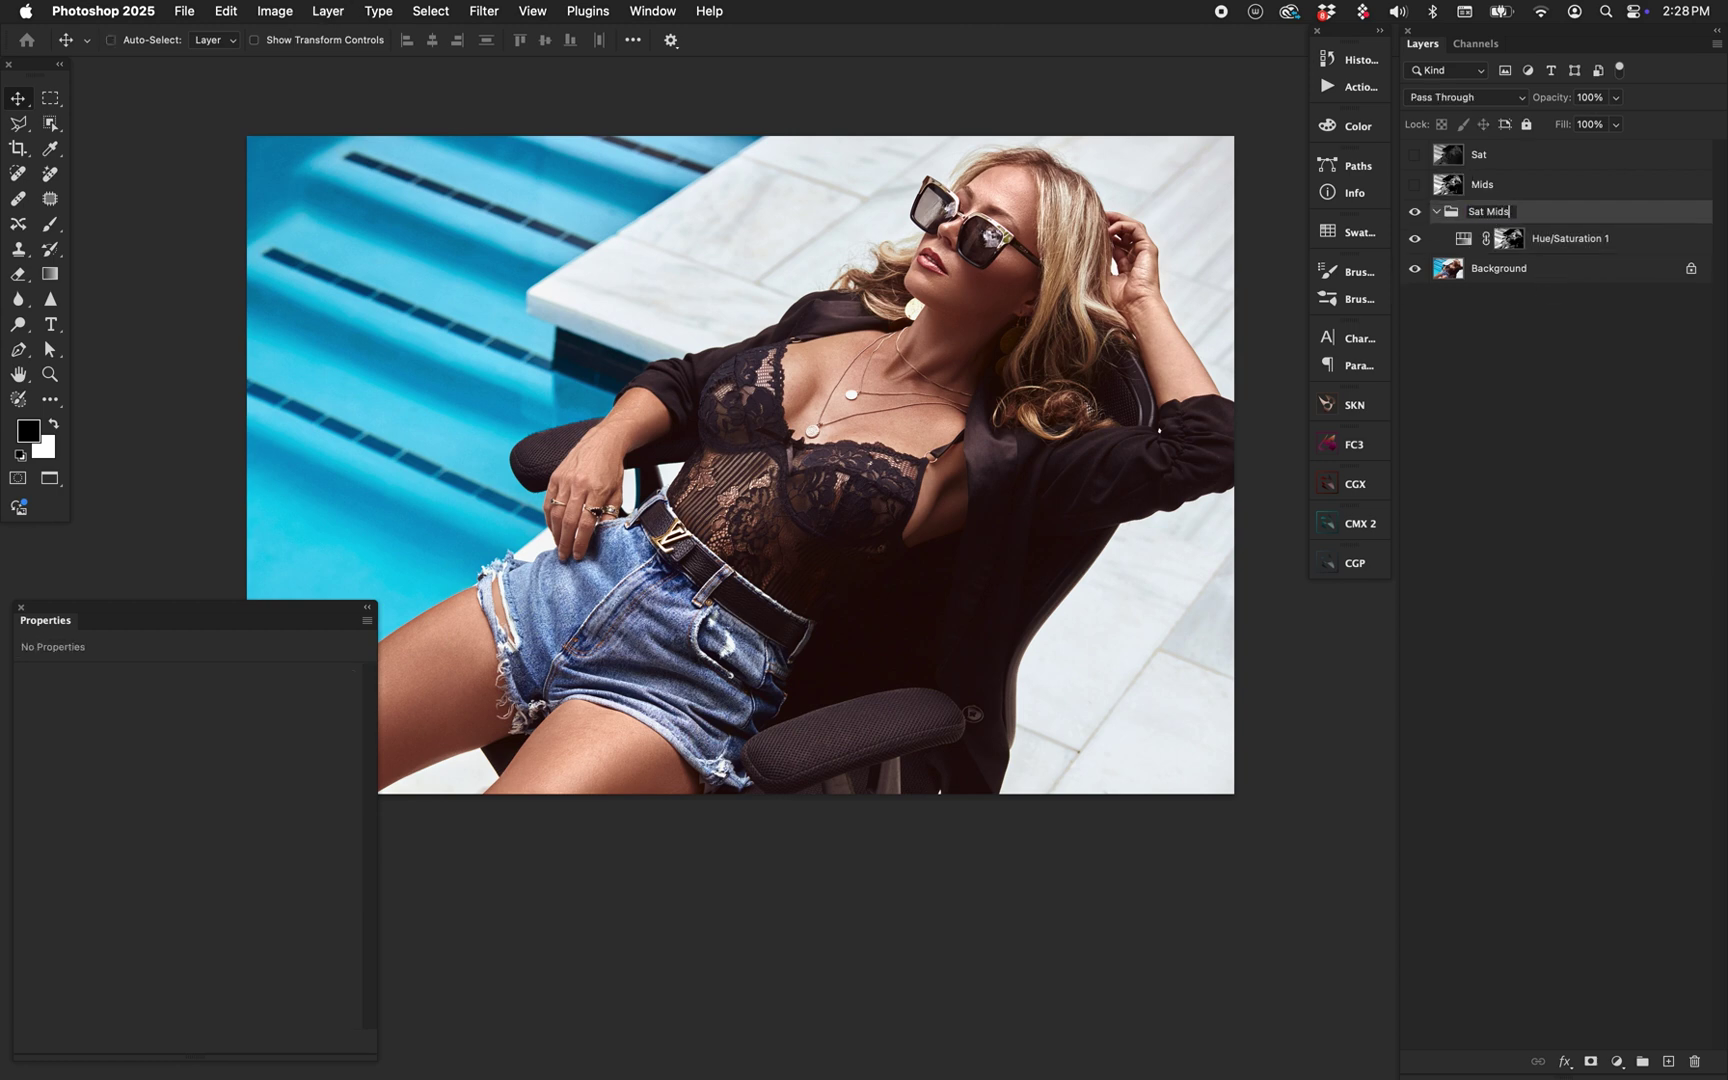
pyautogui.press('Return')
# - Load the Sat layer's luminosity as a selection, hide Sat, and apply the selection as the Sat Mids group's mask
pyautogui.click(1414, 154)
pyautogui.click(1479, 154)
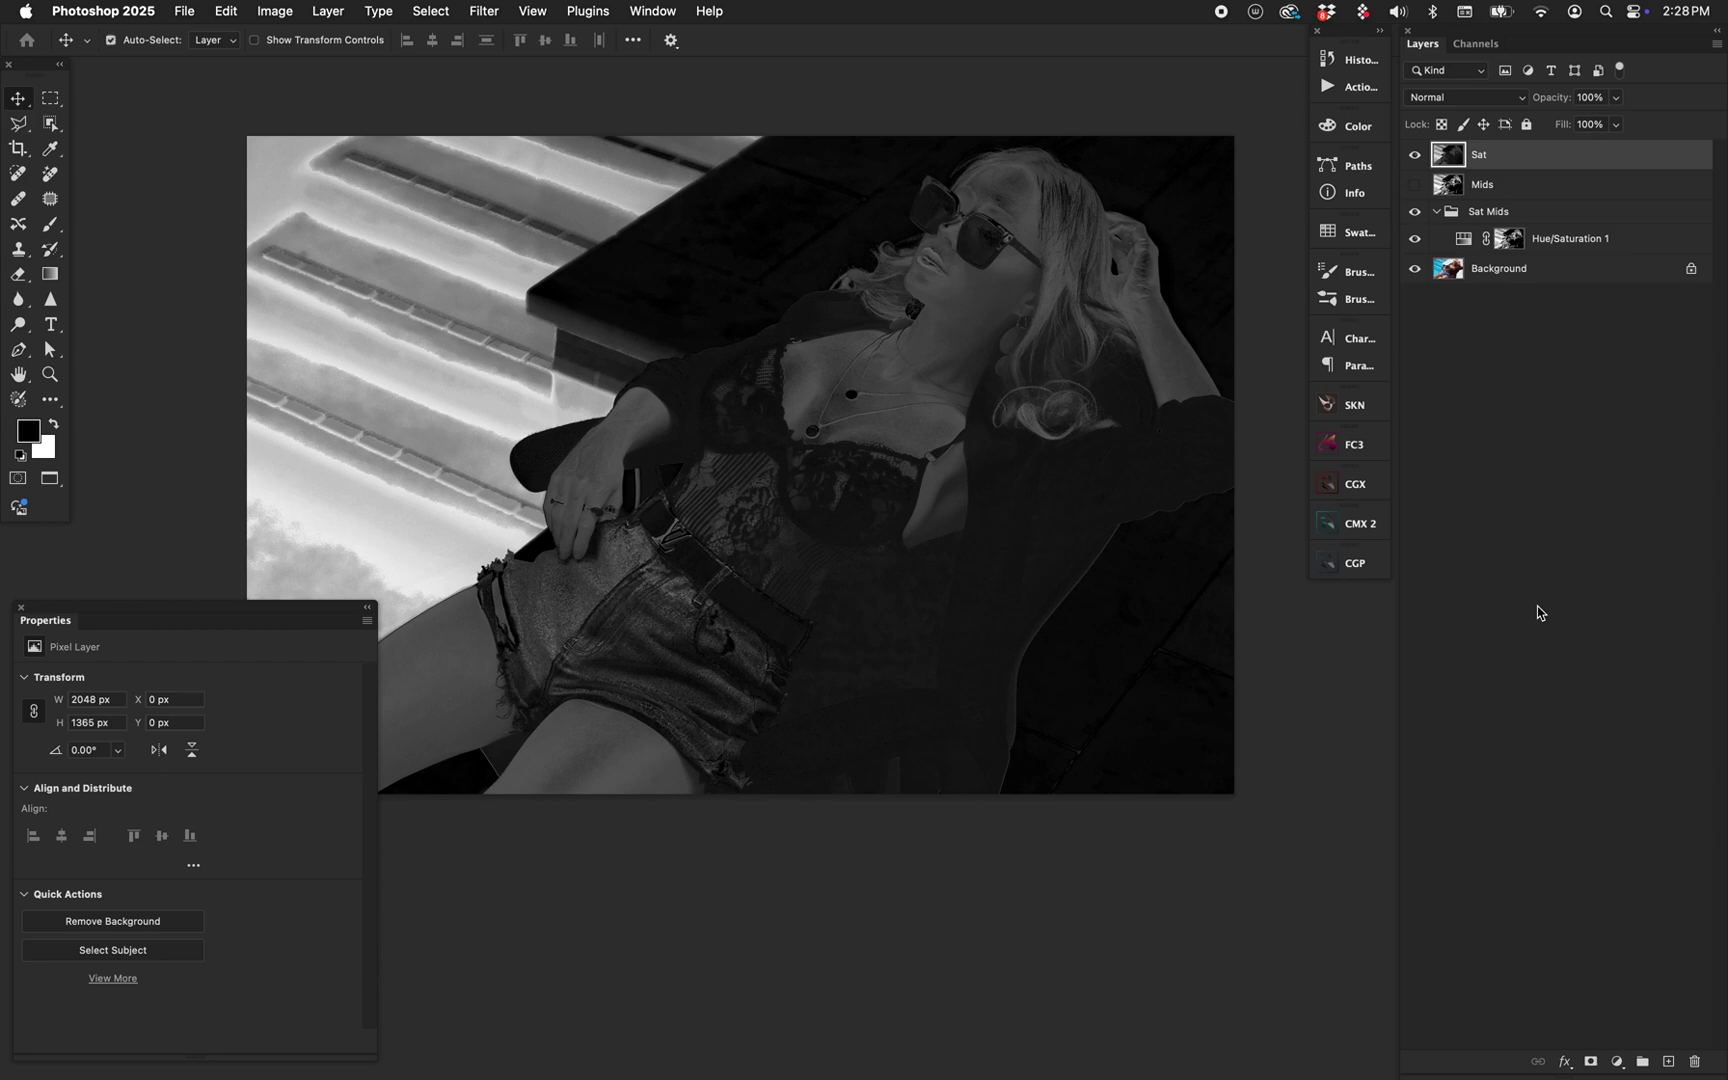
pyautogui.press('super+alt+2')
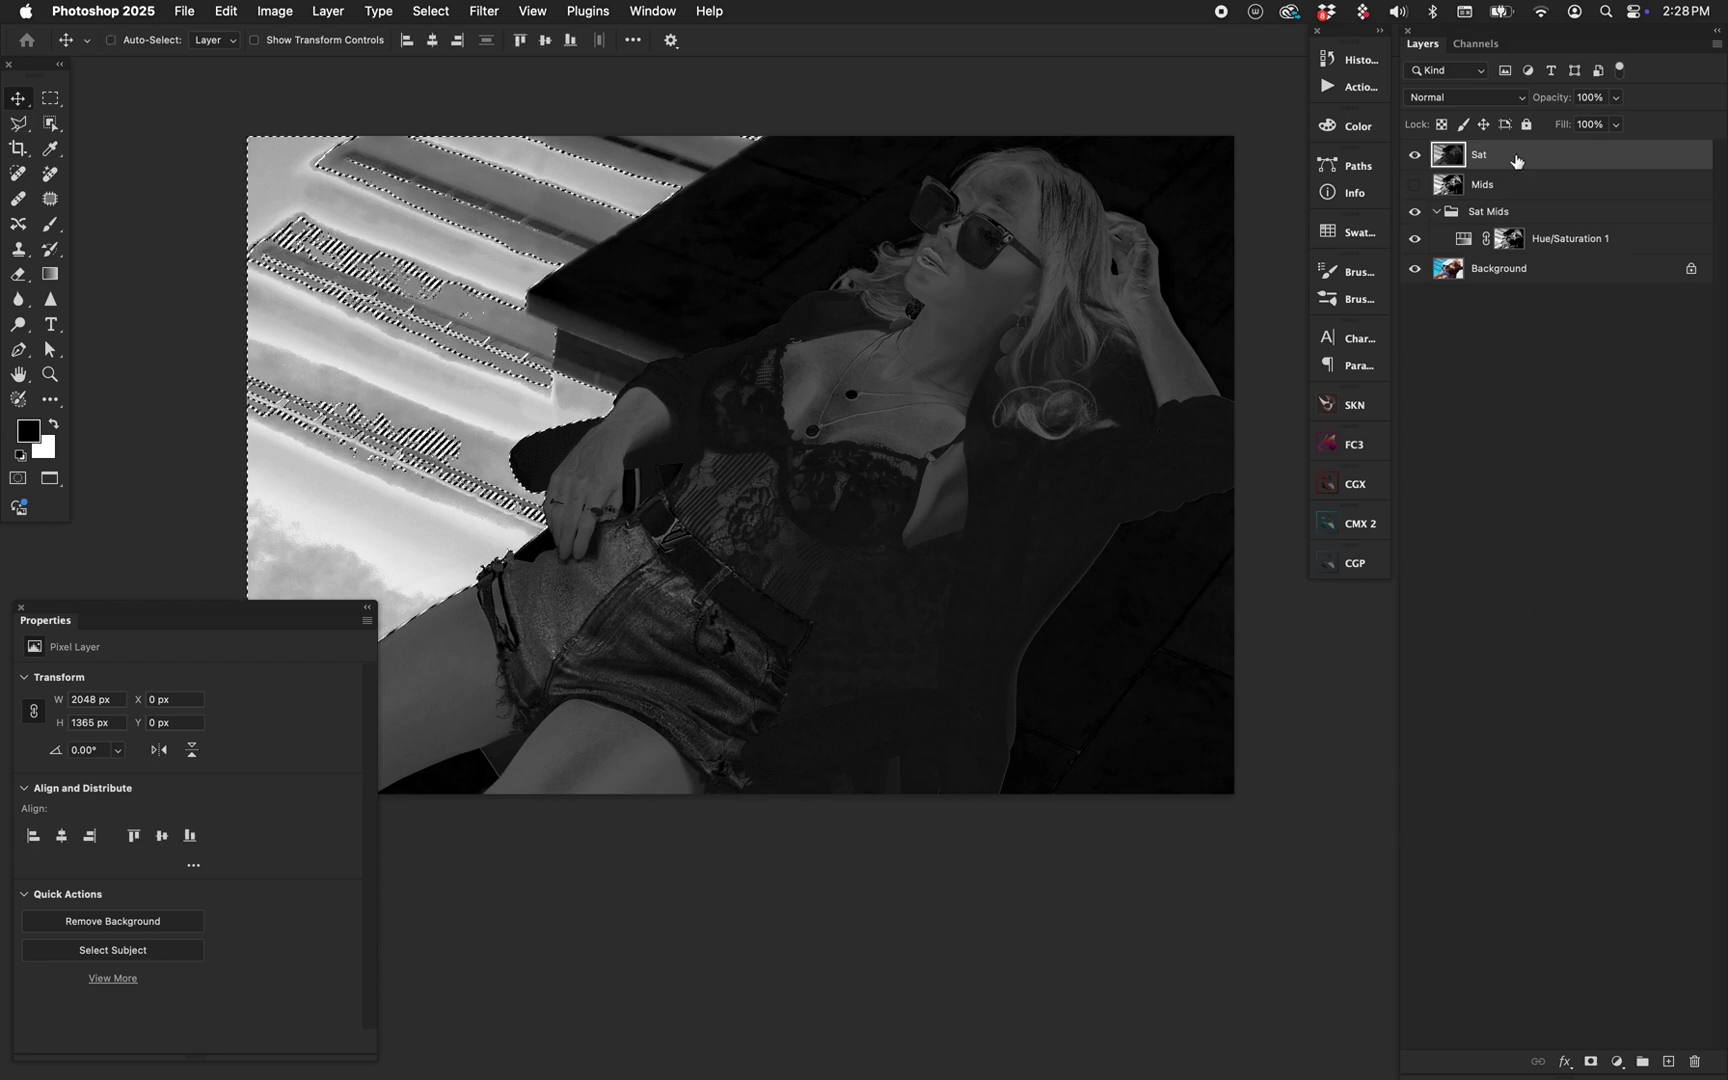
pyautogui.click(1414, 154)
pyautogui.click(1511, 215)
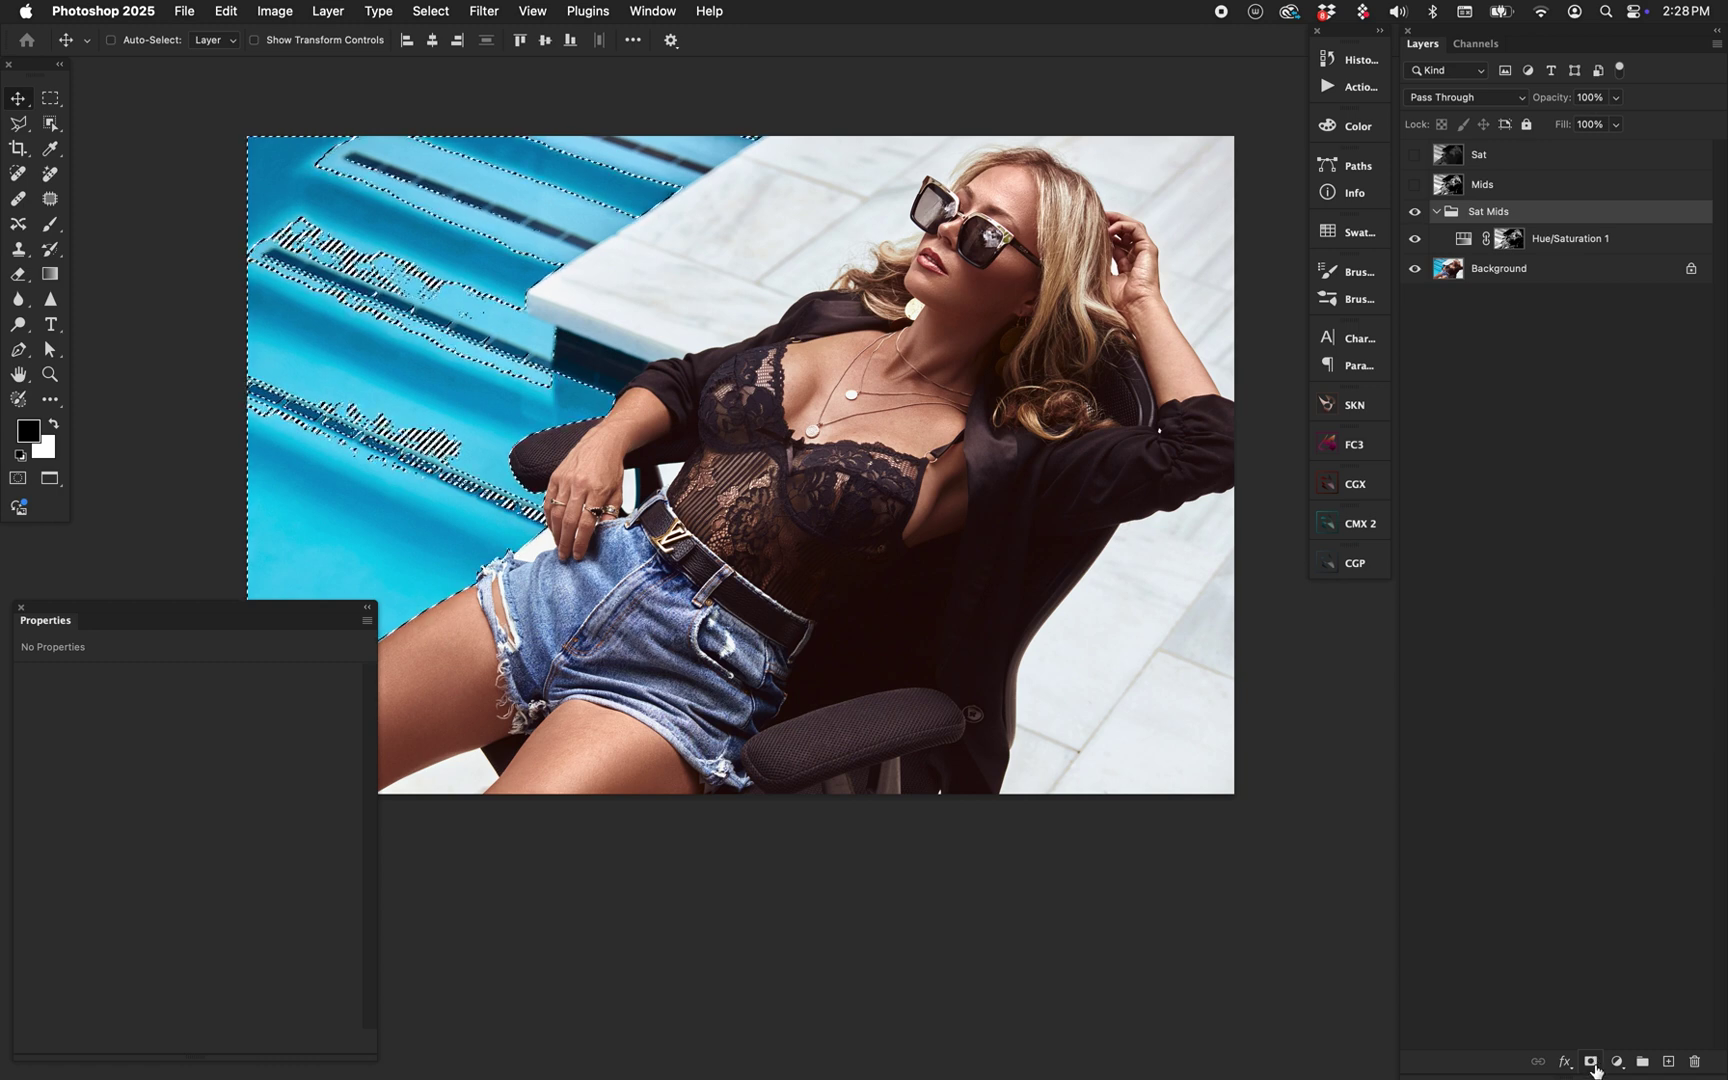
pyautogui.click(1591, 1062)
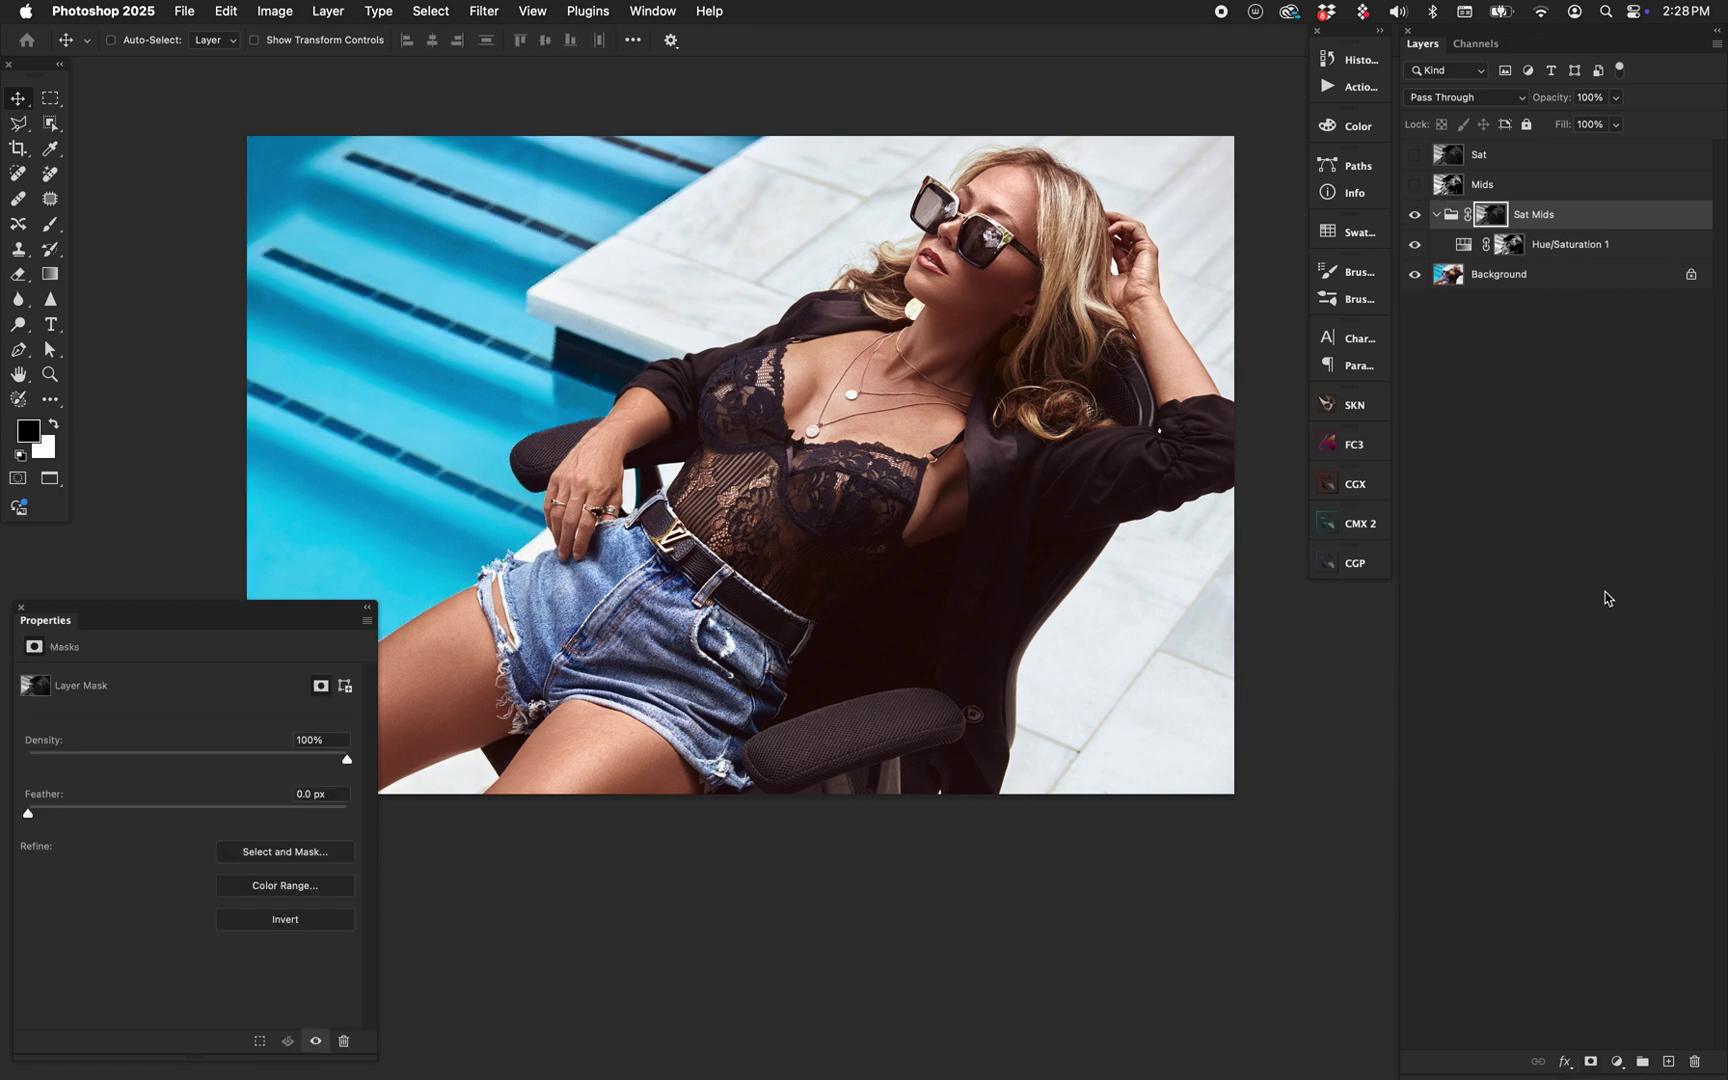
# - Try a saturation boost of about +81 and a hue shift on the Hue/Saturation layer, and reset both to 0
pyautogui.click(1466, 250)
pyautogui.moveTo(188, 789); pyautogui.dragTo(318, 770)
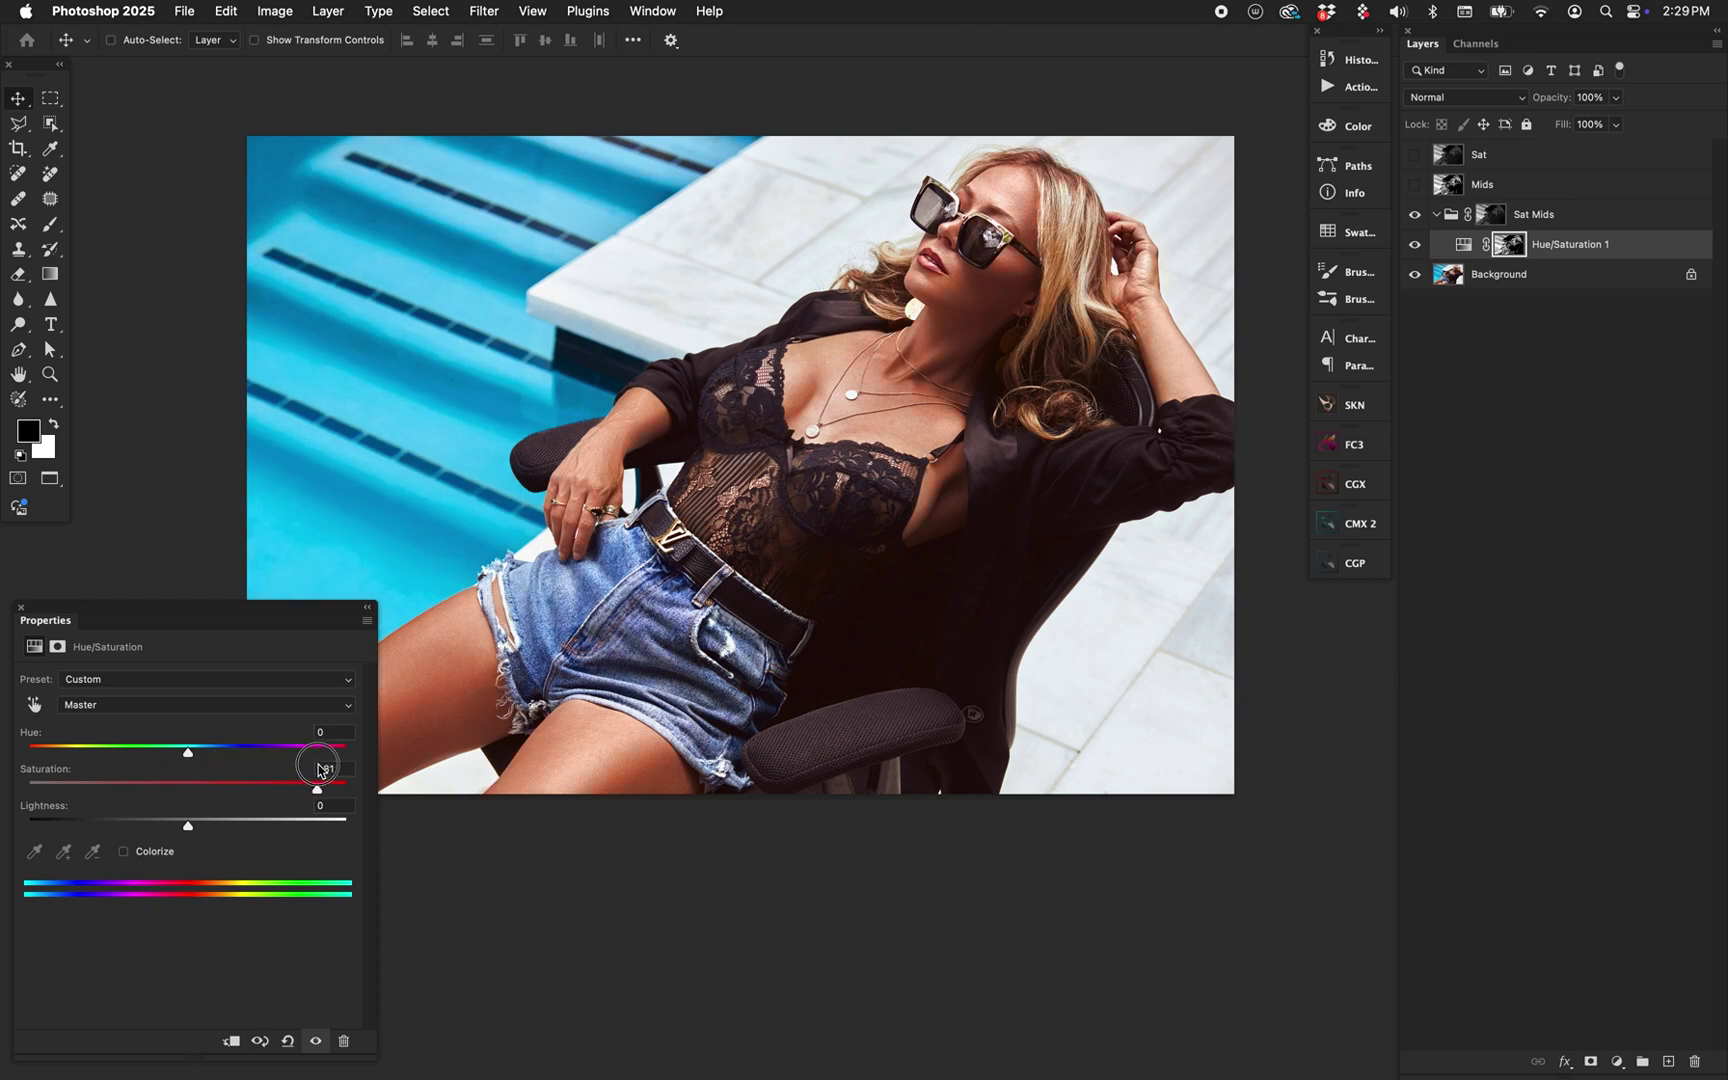
pyautogui.moveTo(319, 764); pyautogui.dragTo(172, 757)
pyautogui.doubleClick(263, 791)
pyautogui.doubleClick(162, 752)
# - Add a black Solid Color fill layer directly above the Background
pyautogui.click(1493, 285)
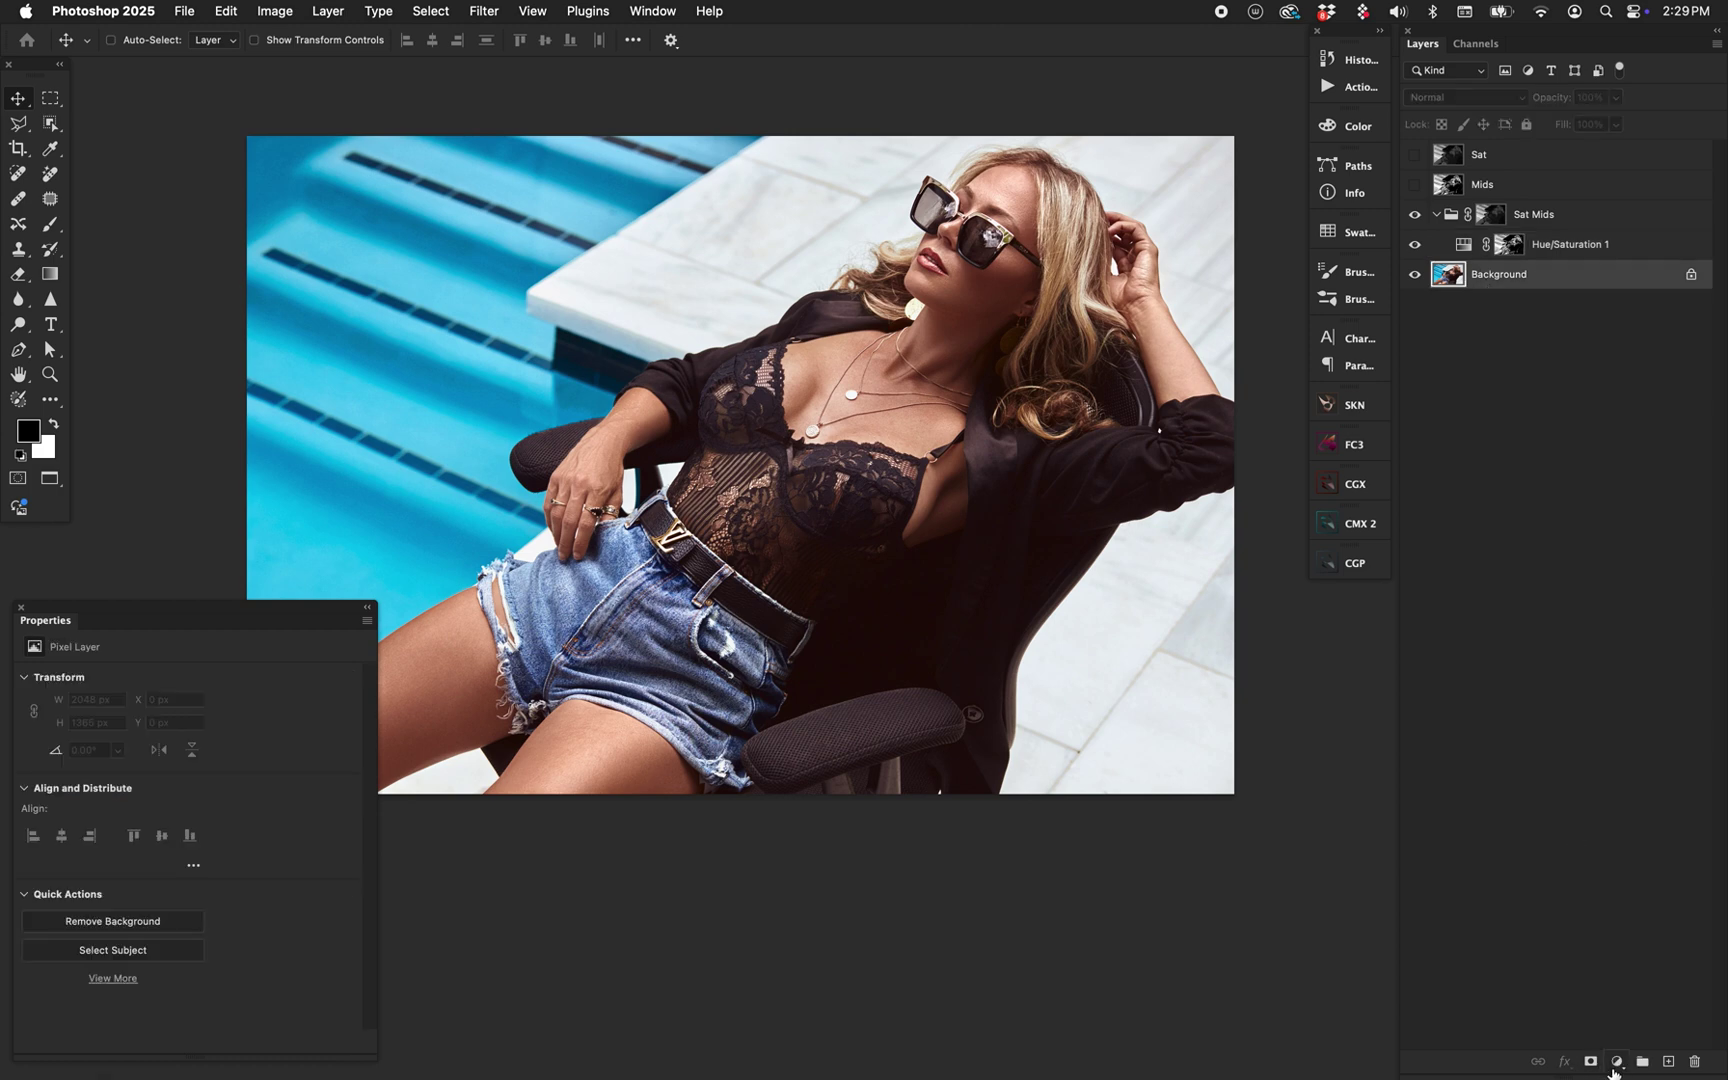
pyautogui.click(1616, 1063)
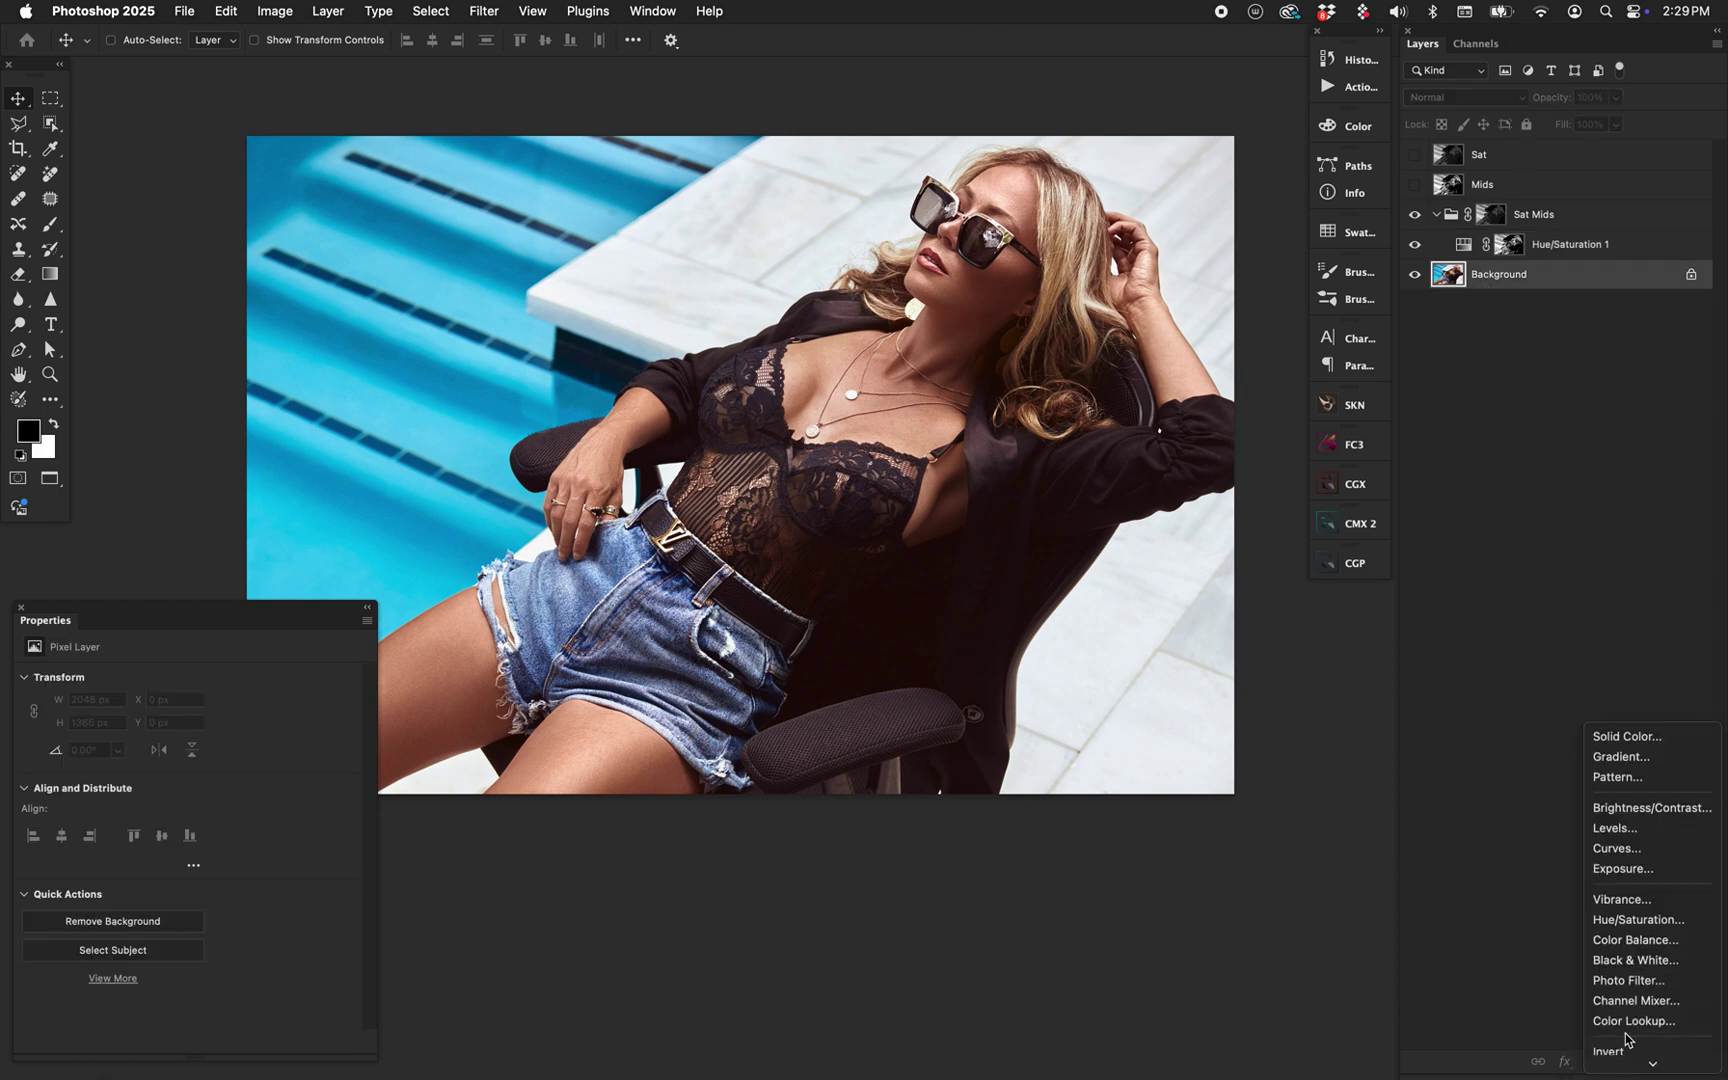
pyautogui.click(1640, 742)
pyautogui.click(1560, 648)
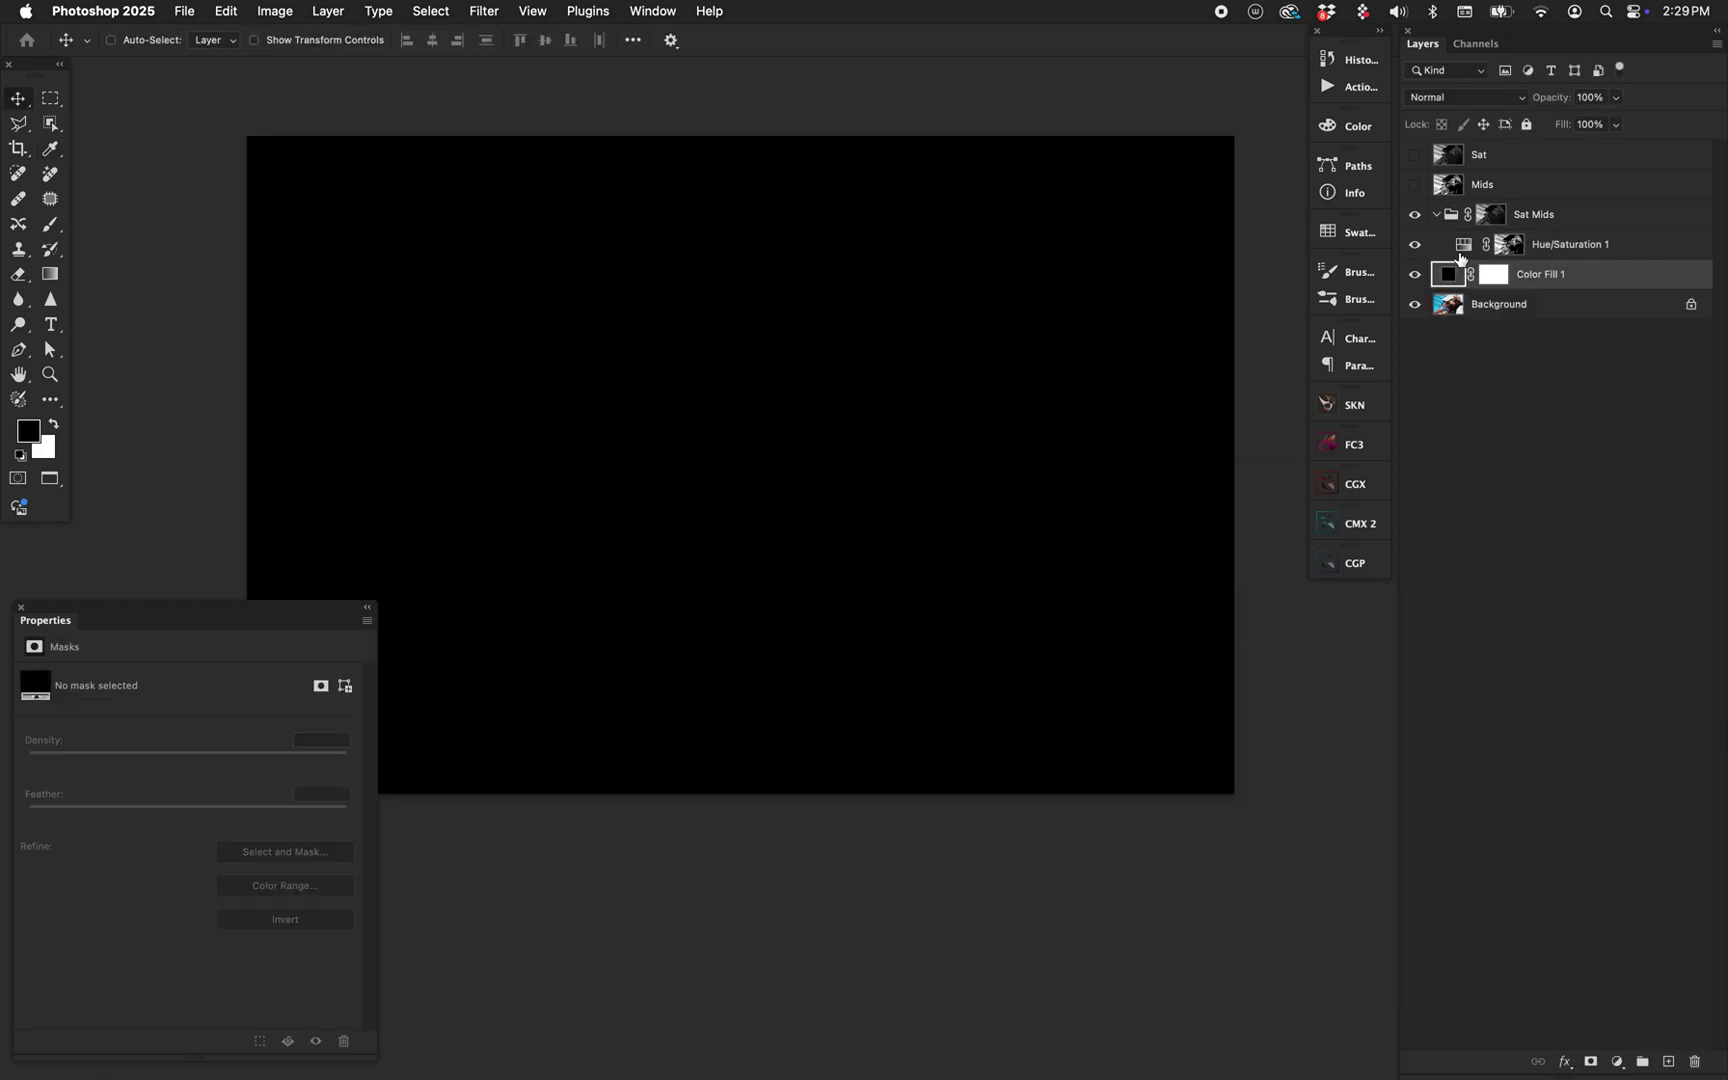
# - Add a white (ffffff) Solid Color fill layer above the Hue/Saturation layer inside the Sat Mids group
pyautogui.click(1460, 255)
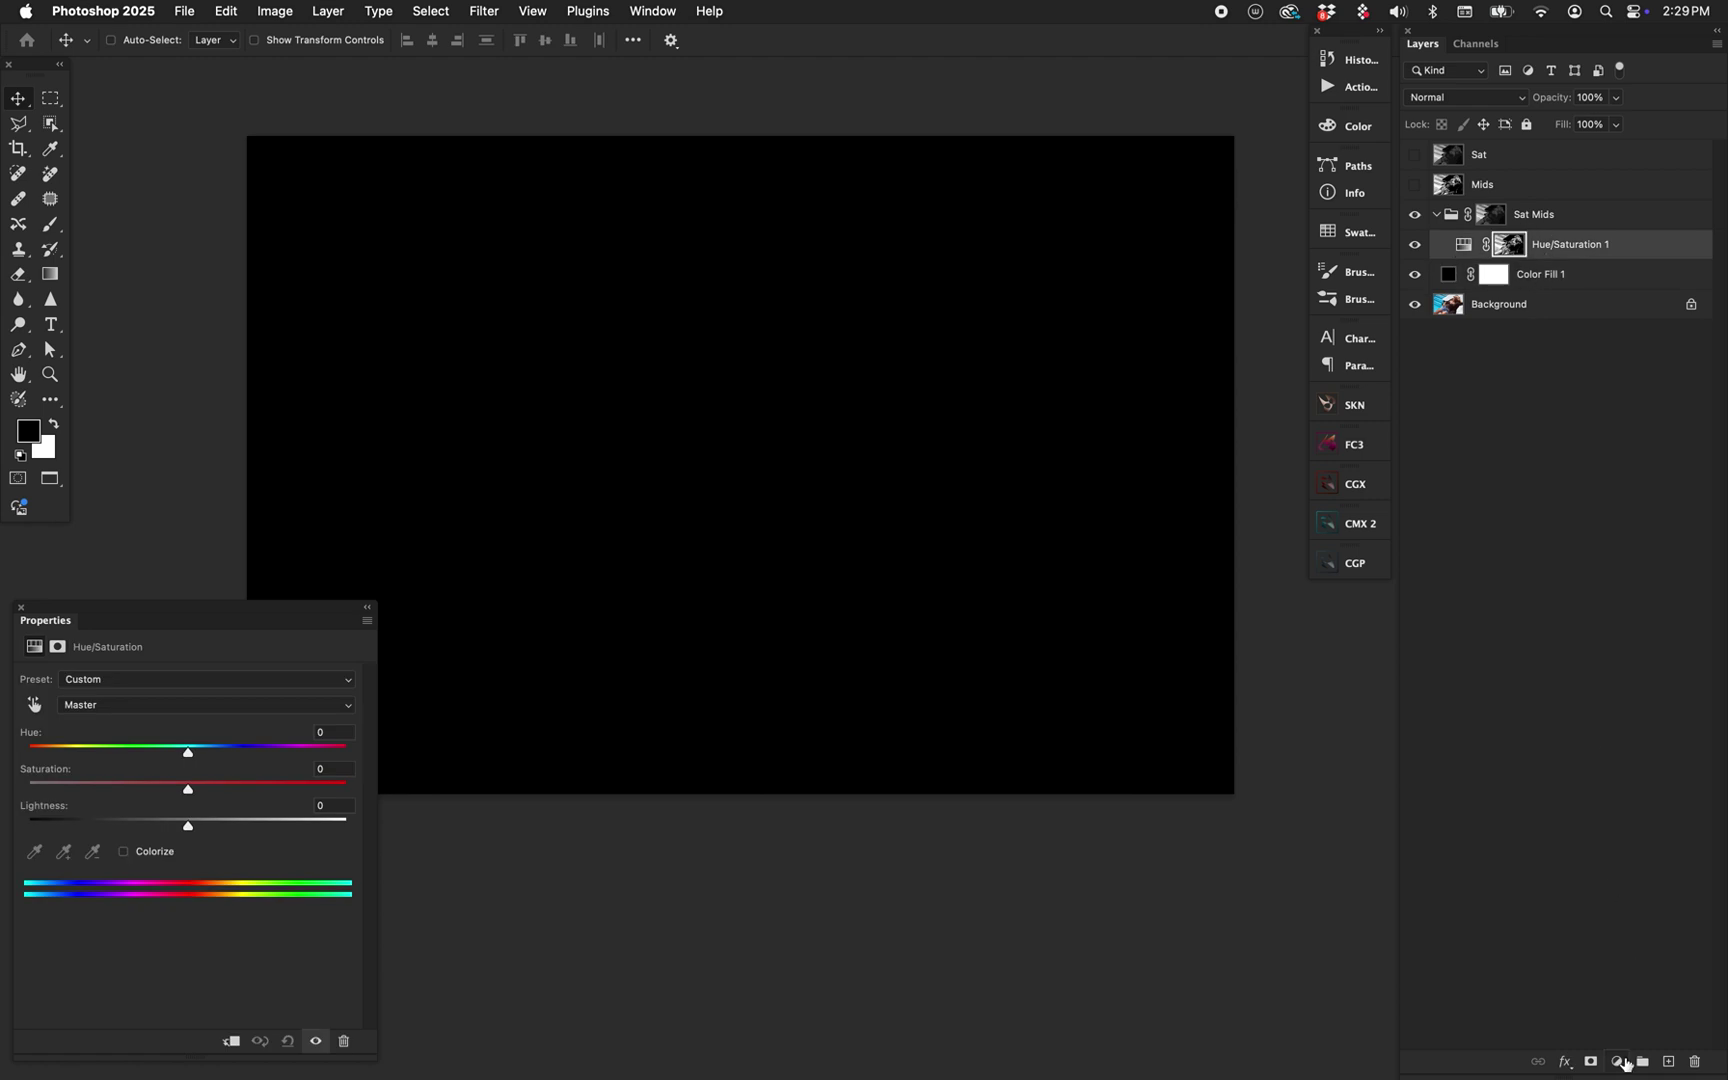
pyautogui.click(1618, 1062)
pyautogui.click(1655, 757)
pyautogui.moveTo(1234, 771); pyautogui.dragTo(1300, 700)
pyautogui.moveTo(1395, 780); pyautogui.dragTo(1395, 662)
pyautogui.moveTo(1250, 700); pyautogui.dragTo(1018, 1005)
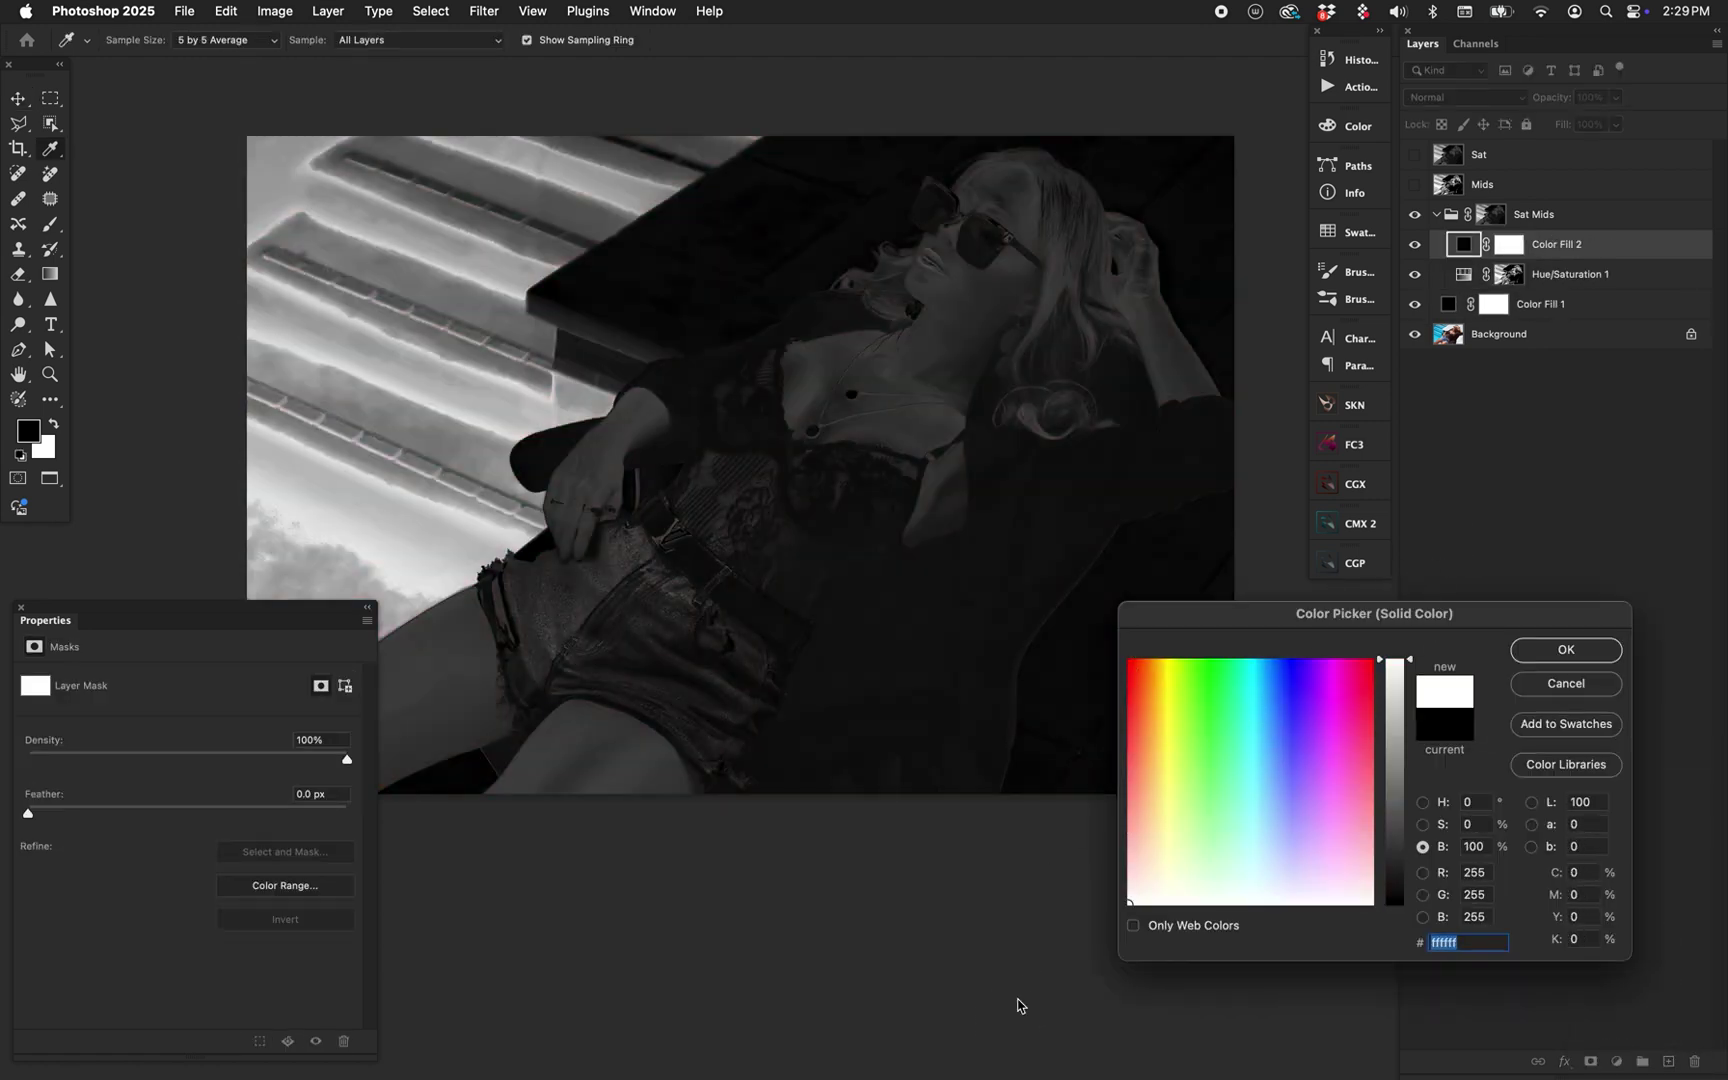
pyautogui.click(1526, 652)
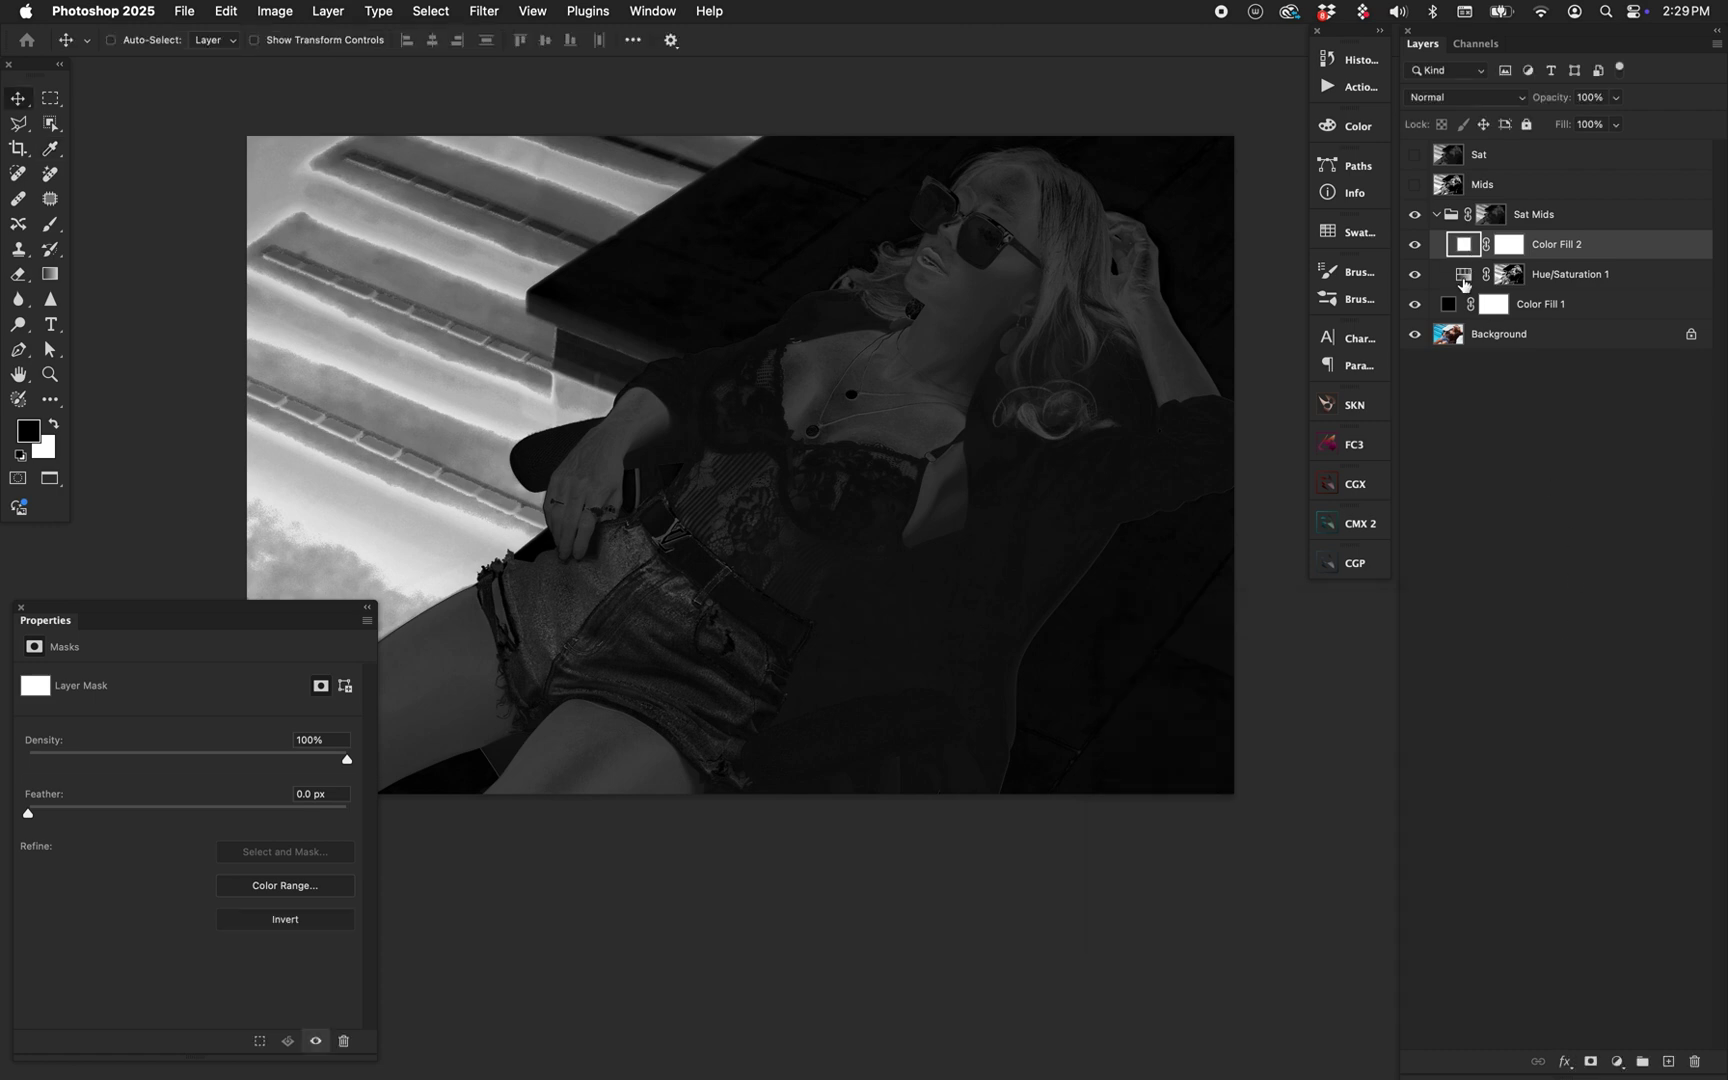
# - Copy the Hue/Saturation layer's mask onto the white fill layer and delete the Hue/Saturation layer
pyautogui.click(1415, 278)
pyautogui.moveTo(1510, 276)
pyautogui.mouseDown()
pyautogui.moveTo(1508, 246)
pyautogui.moveTo(1537, 258)
pyautogui.mouseUp()
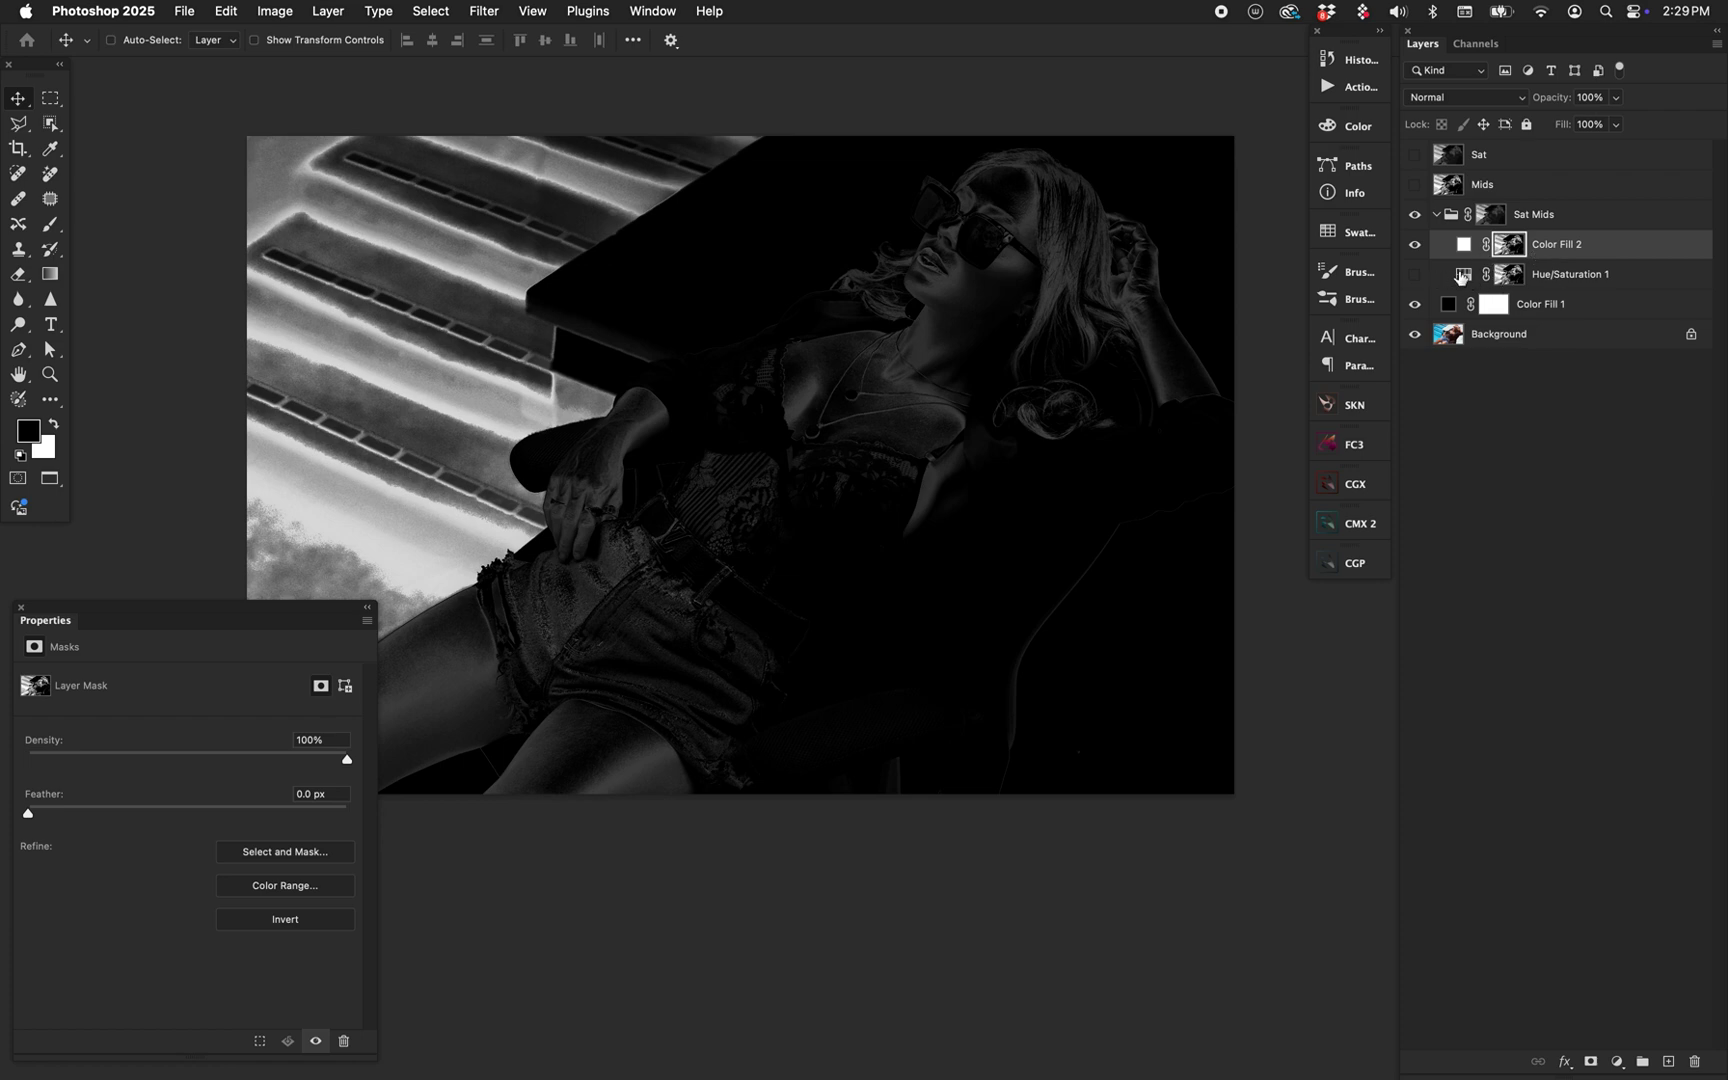
pyautogui.click(1461, 278)
pyautogui.press('BackSpace')
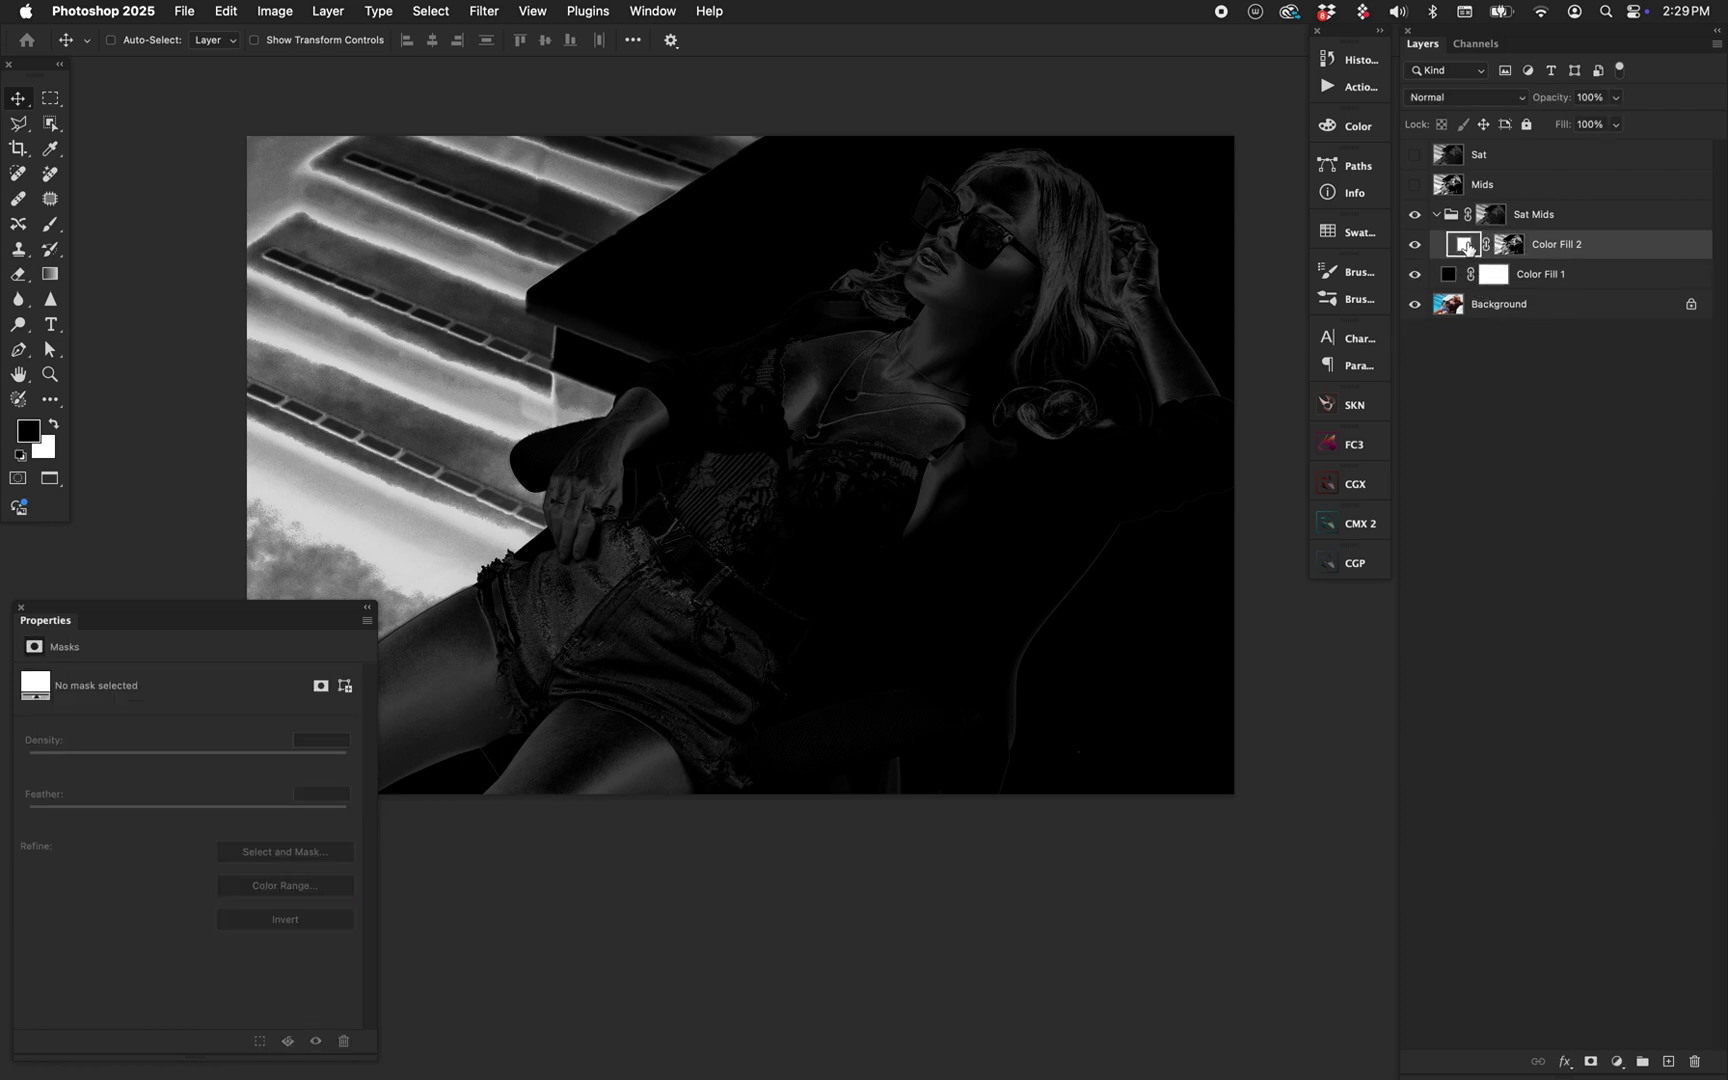
# - Show and hide the Mids and Sat layers to compare each mask with the combined saturated-midtones result
pyautogui.click(1414, 186)
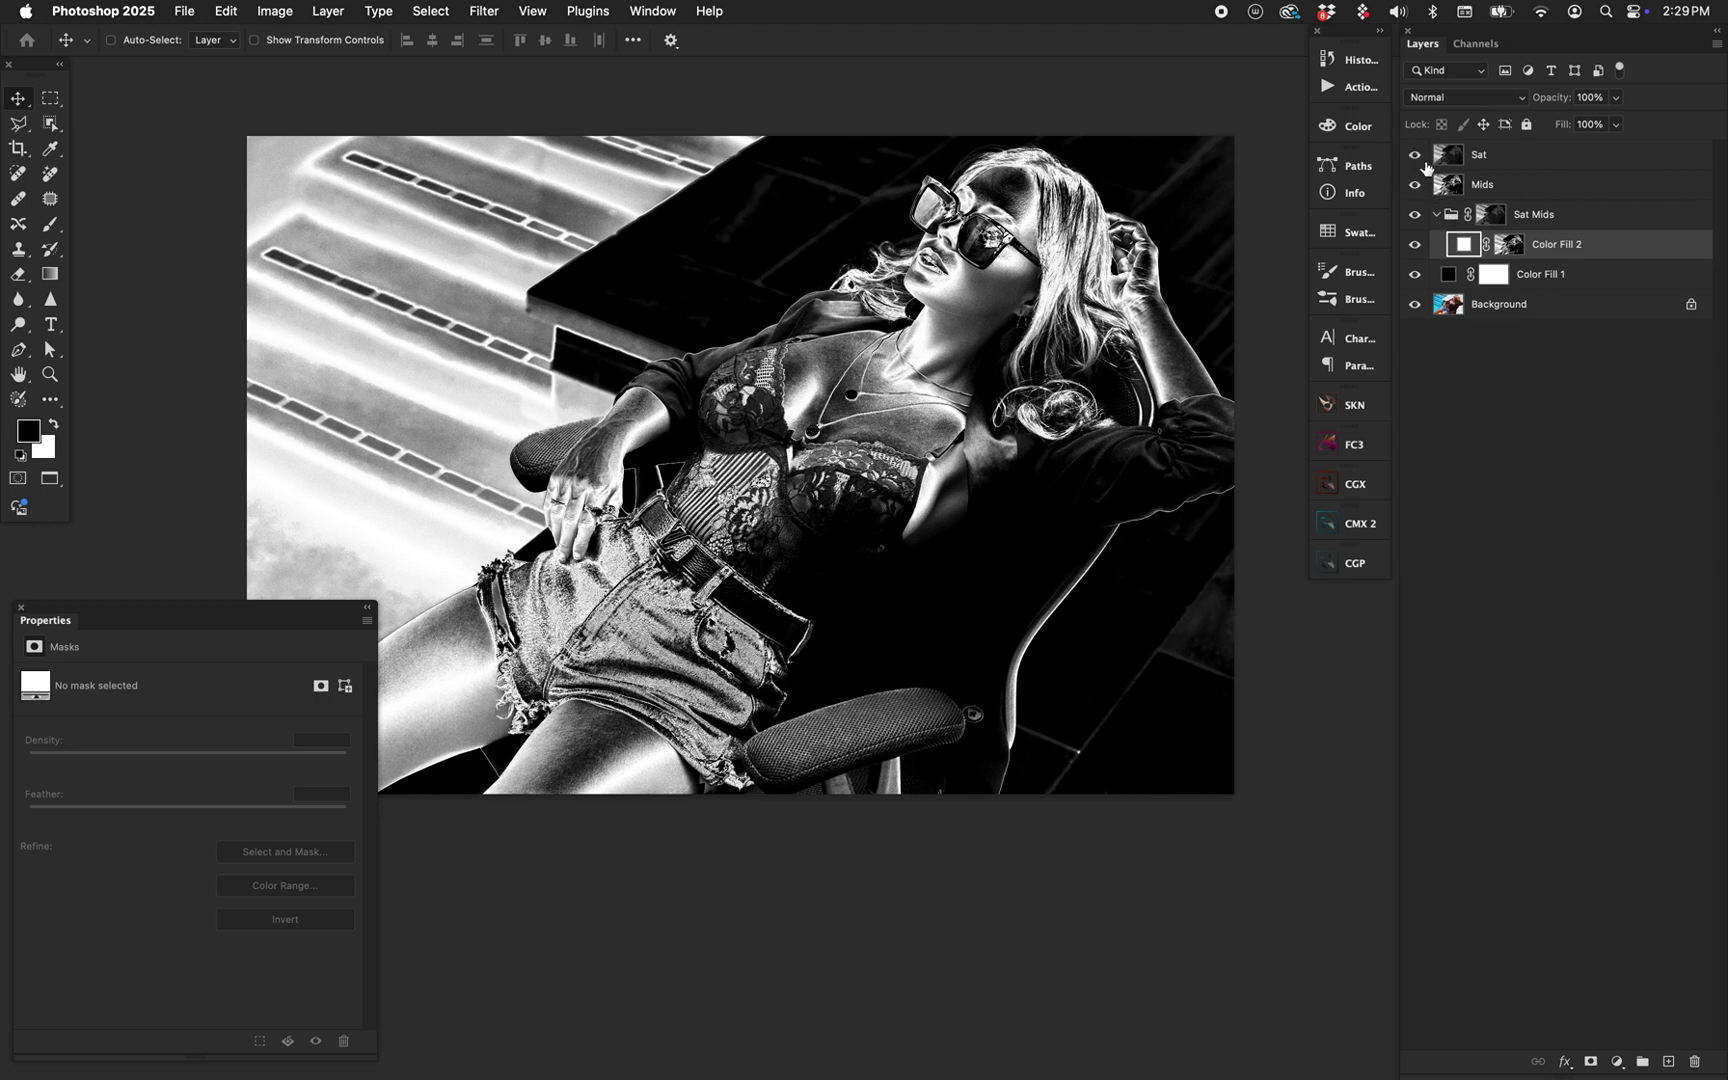
pyautogui.click(1414, 155)
pyautogui.click(1414, 185)
pyautogui.click(1414, 155)
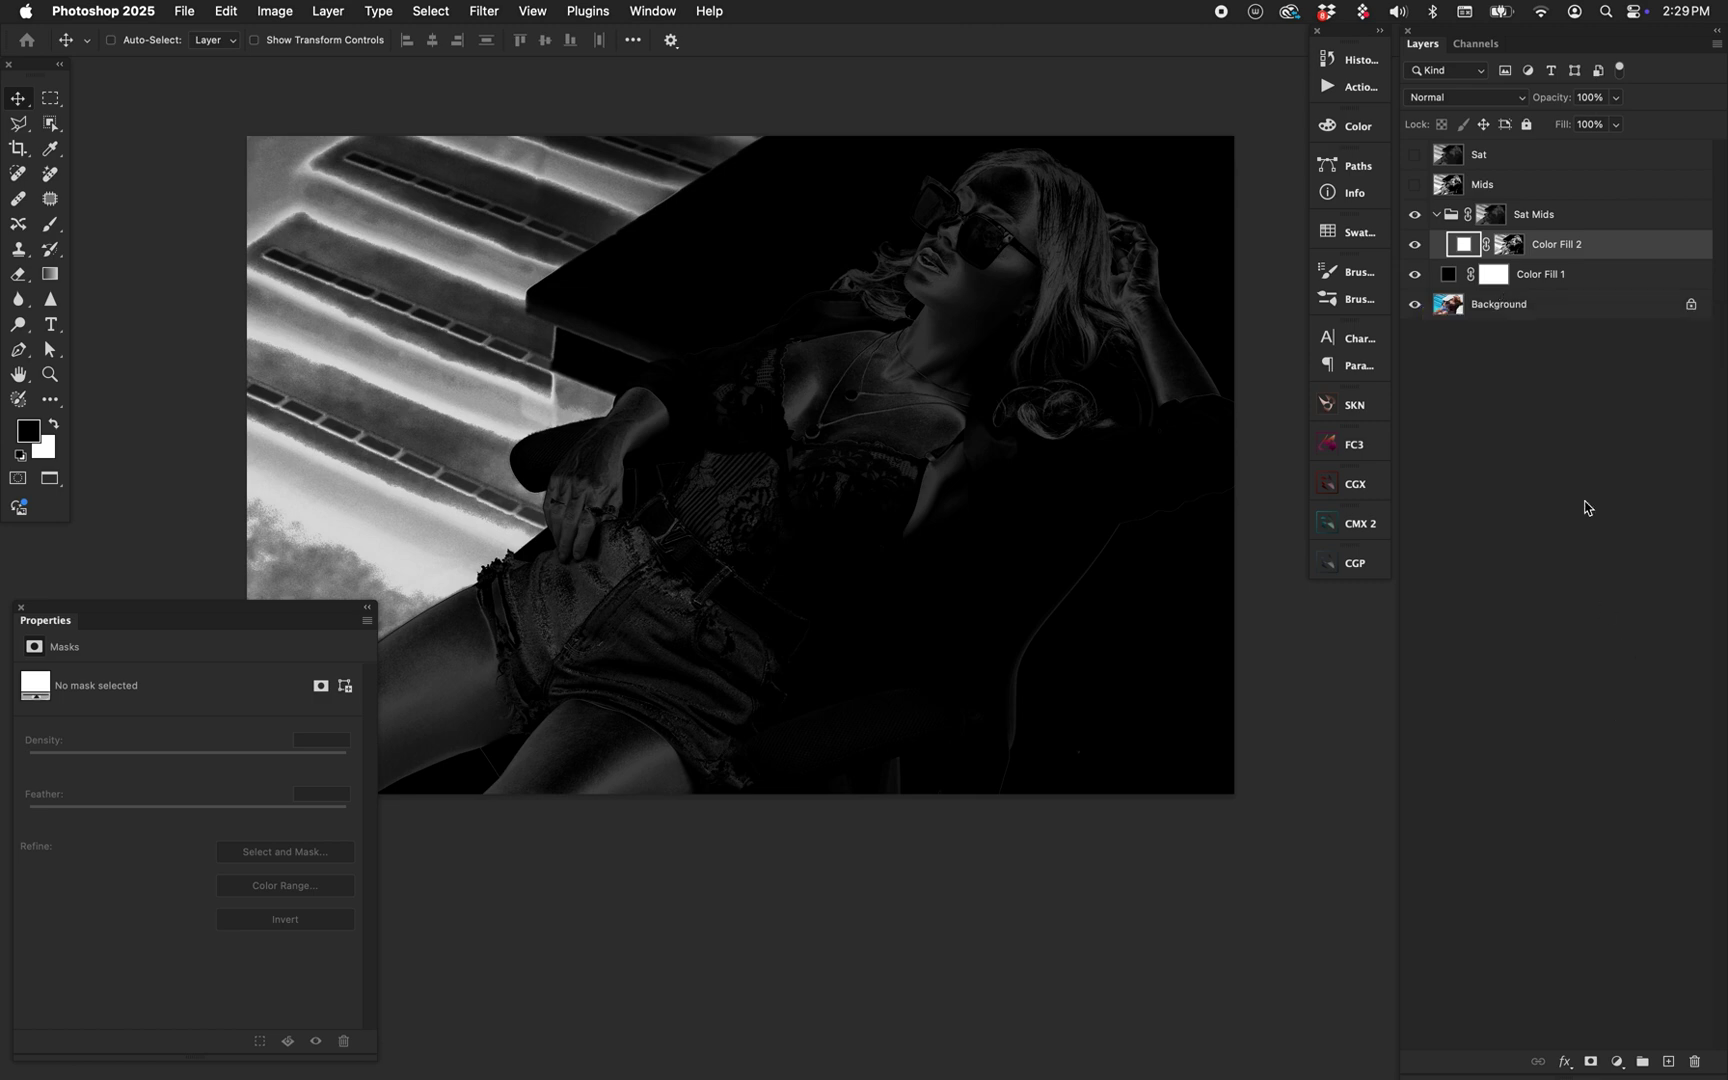
# - Load the combined black-and-white image's luminosity as a selection and add a Curves adjustment layer with it above the Sat Mids group
pyautogui.click(1540, 221)
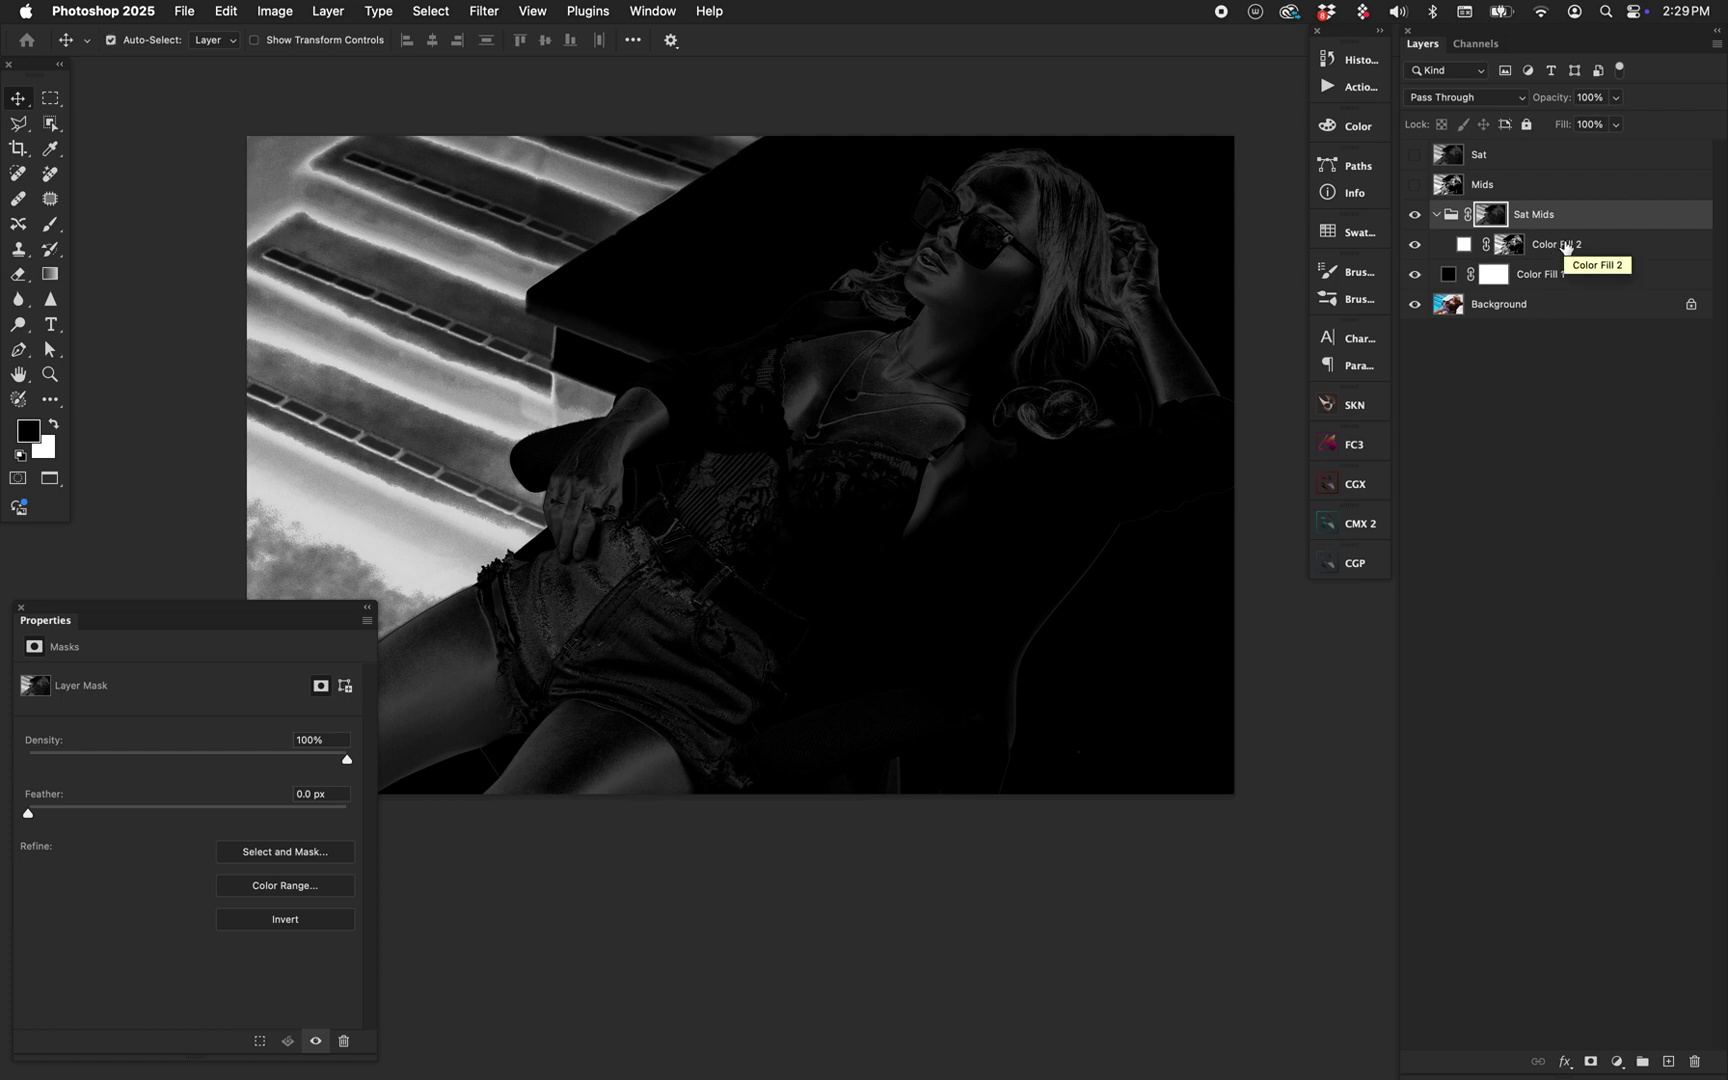
pyautogui.keyDown('super'); pyautogui.click(1509, 244); pyautogui.keyUp('super')
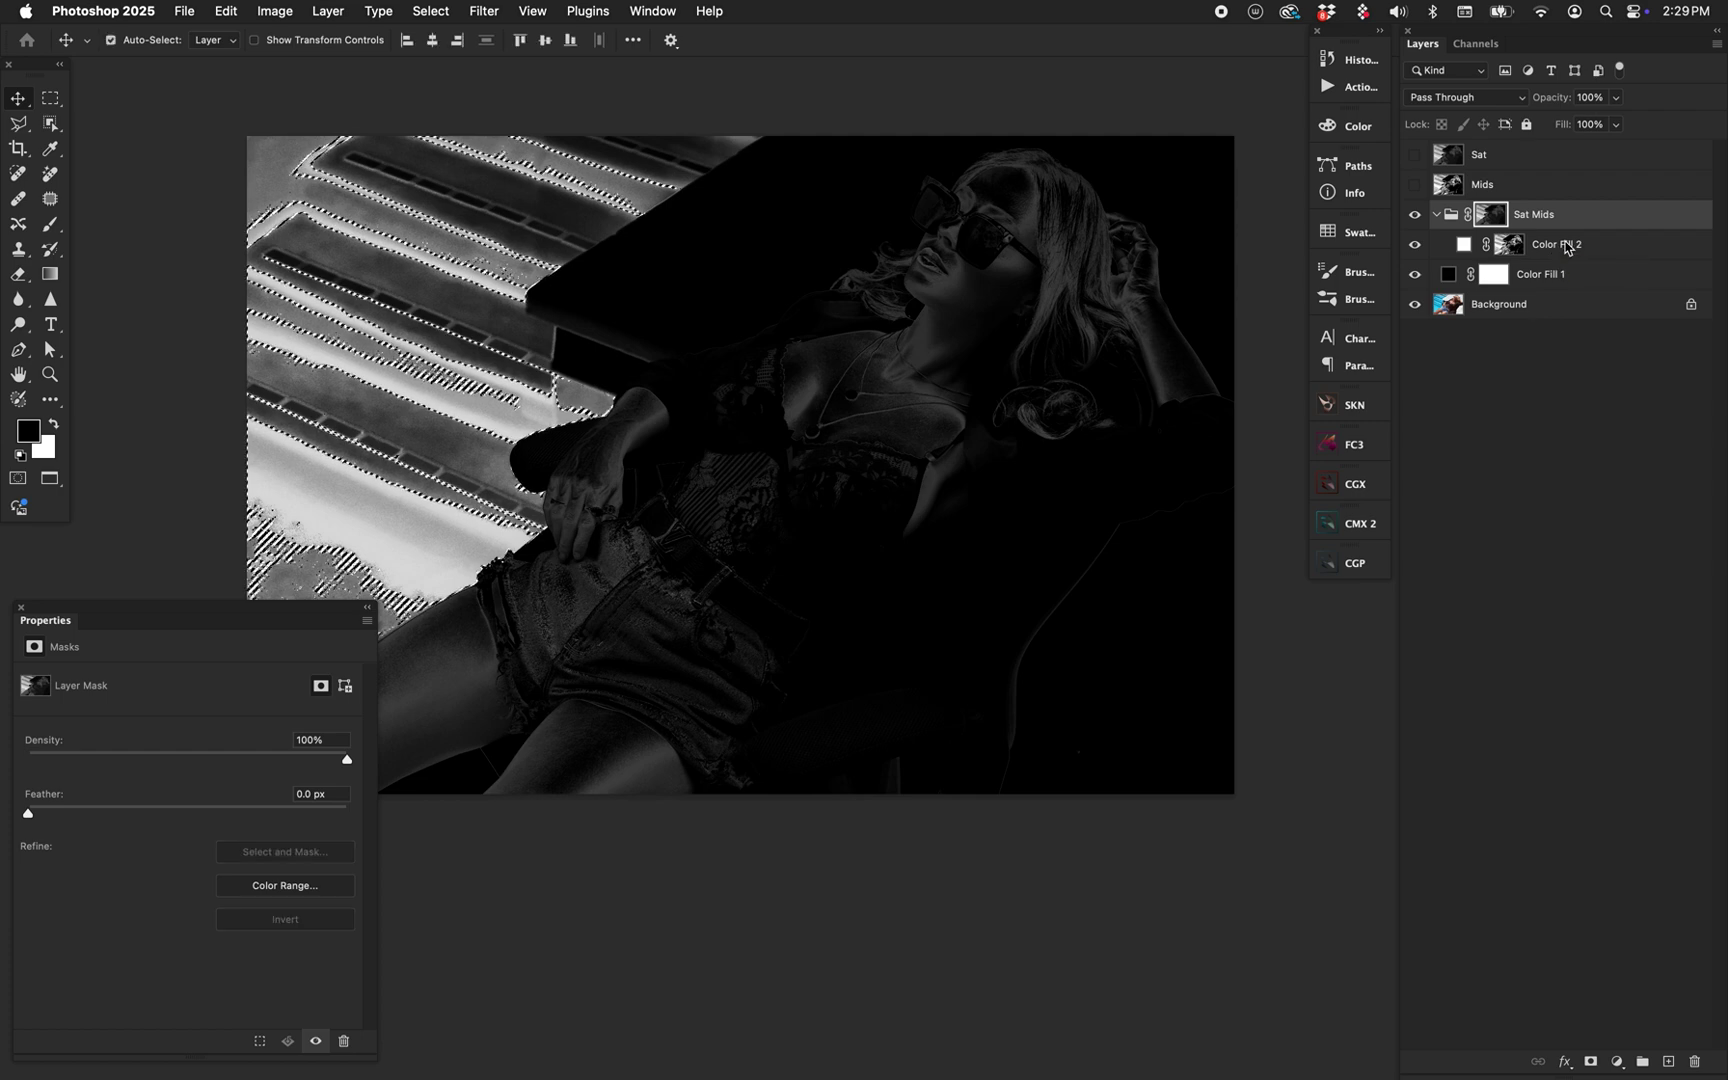
pyautogui.click(1438, 214)
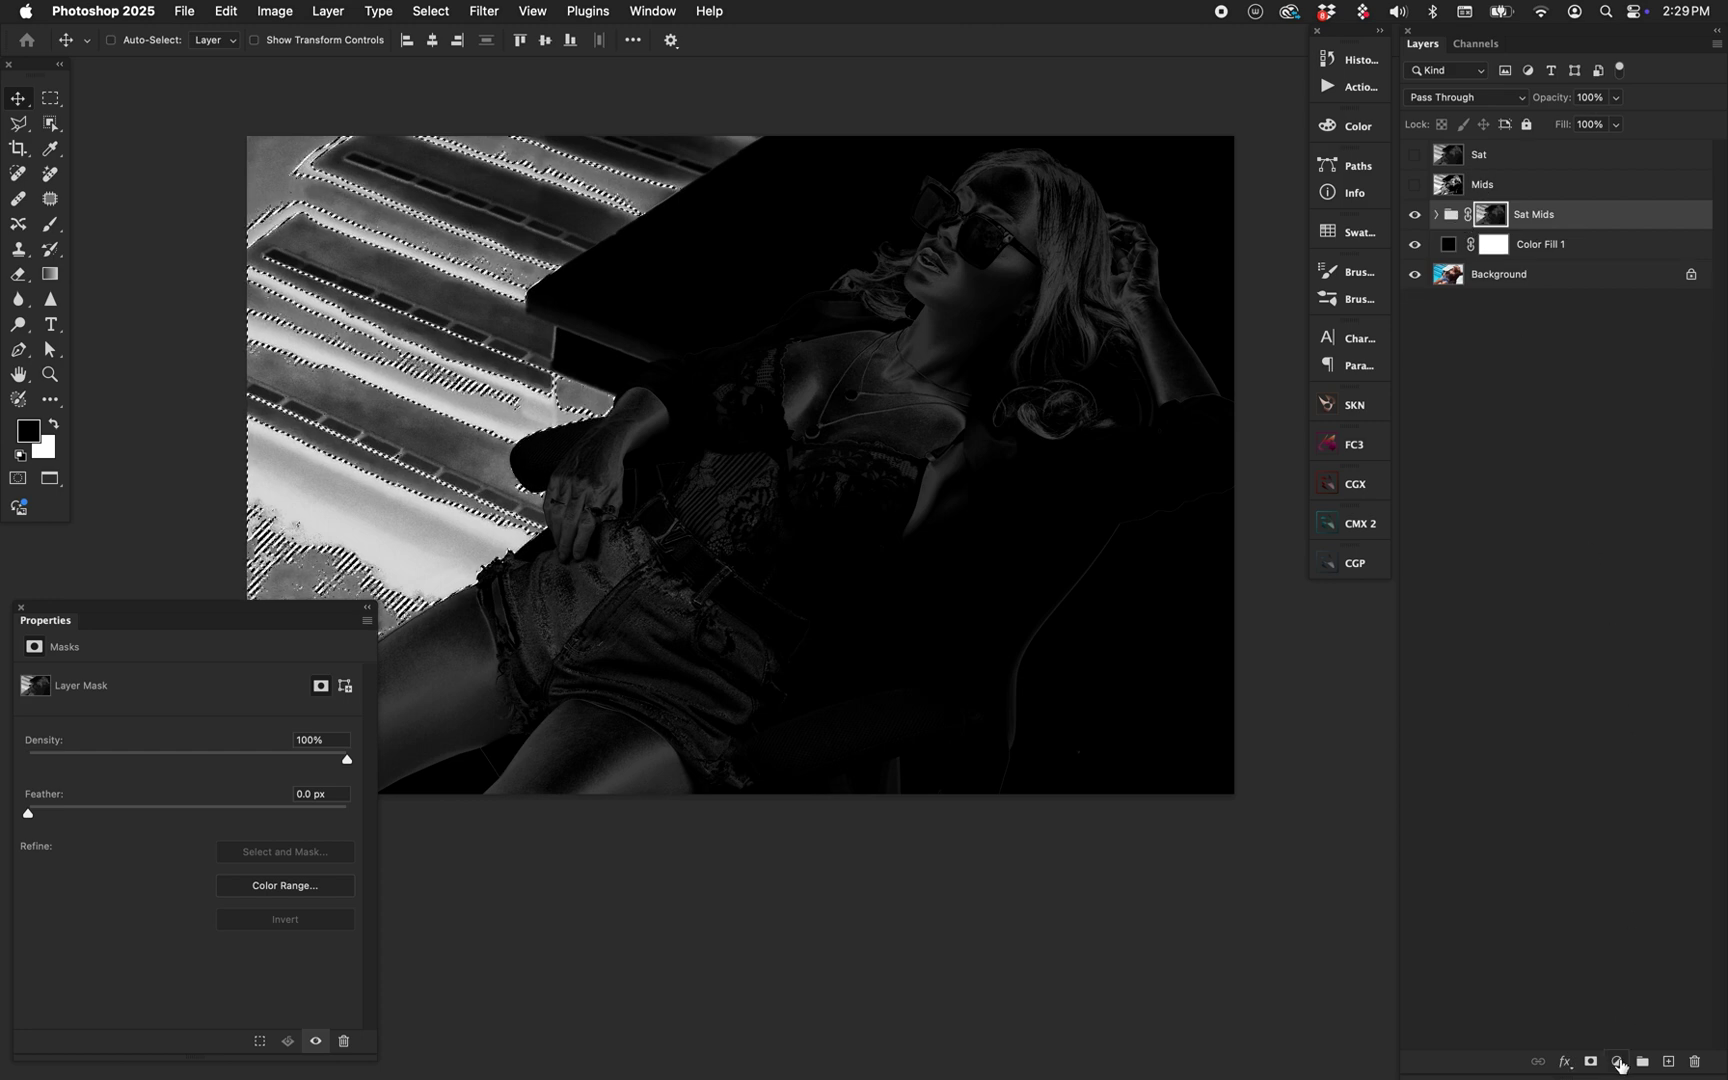
pyautogui.click(1619, 1062)
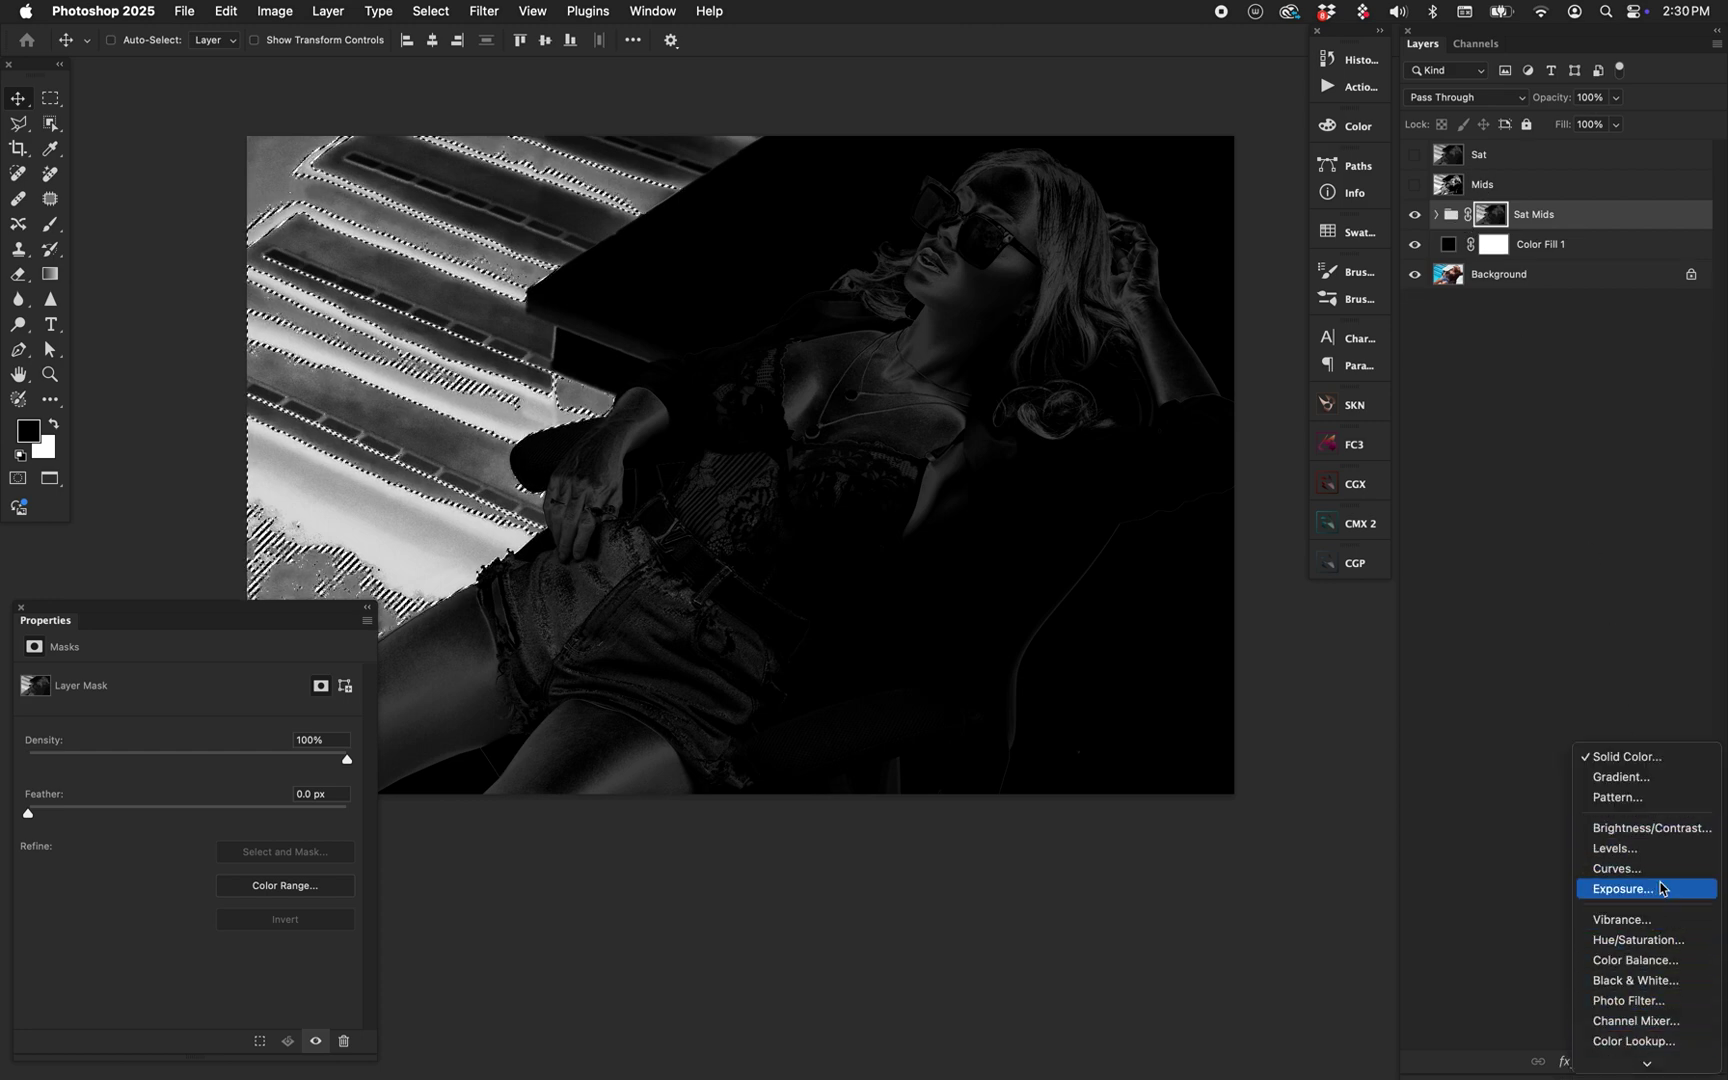
pyautogui.moveTo(1647, 1062)
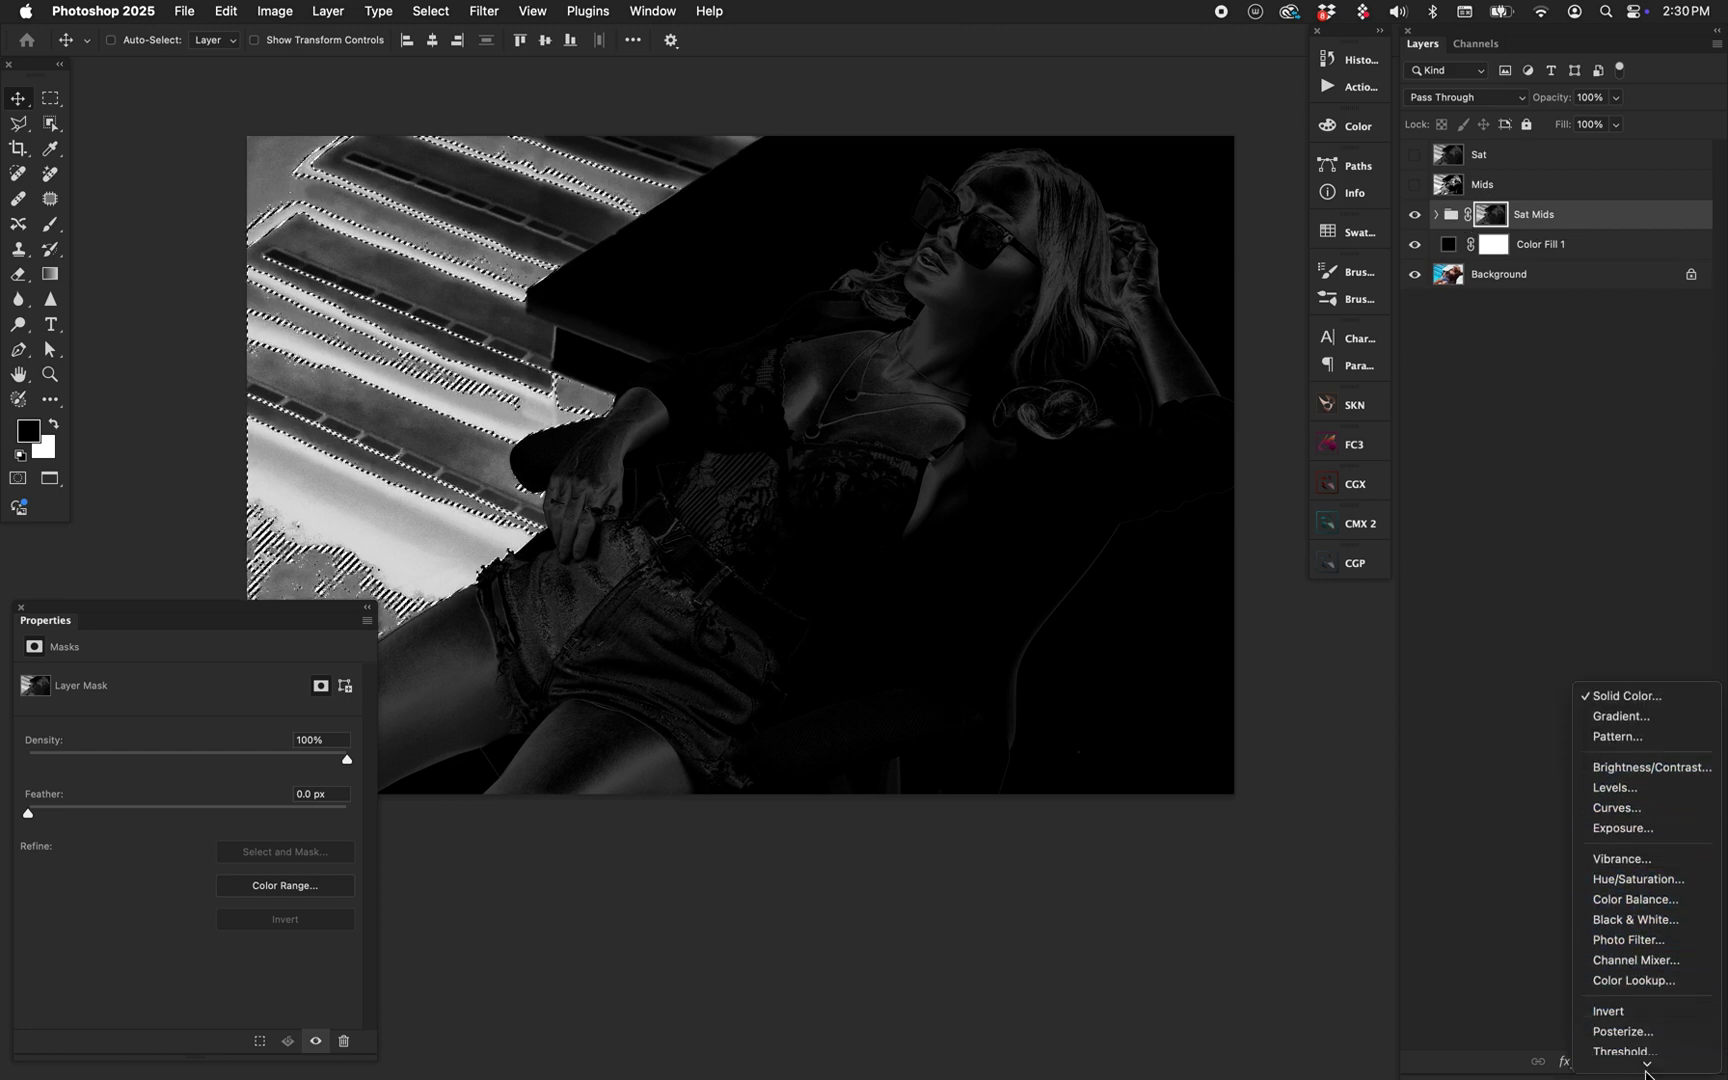
pyautogui.click(1663, 778)
# - Hide the Sat Mids group and the black fill layer, and inspect the Curves layer's mask on its own
pyautogui.click(1414, 244)
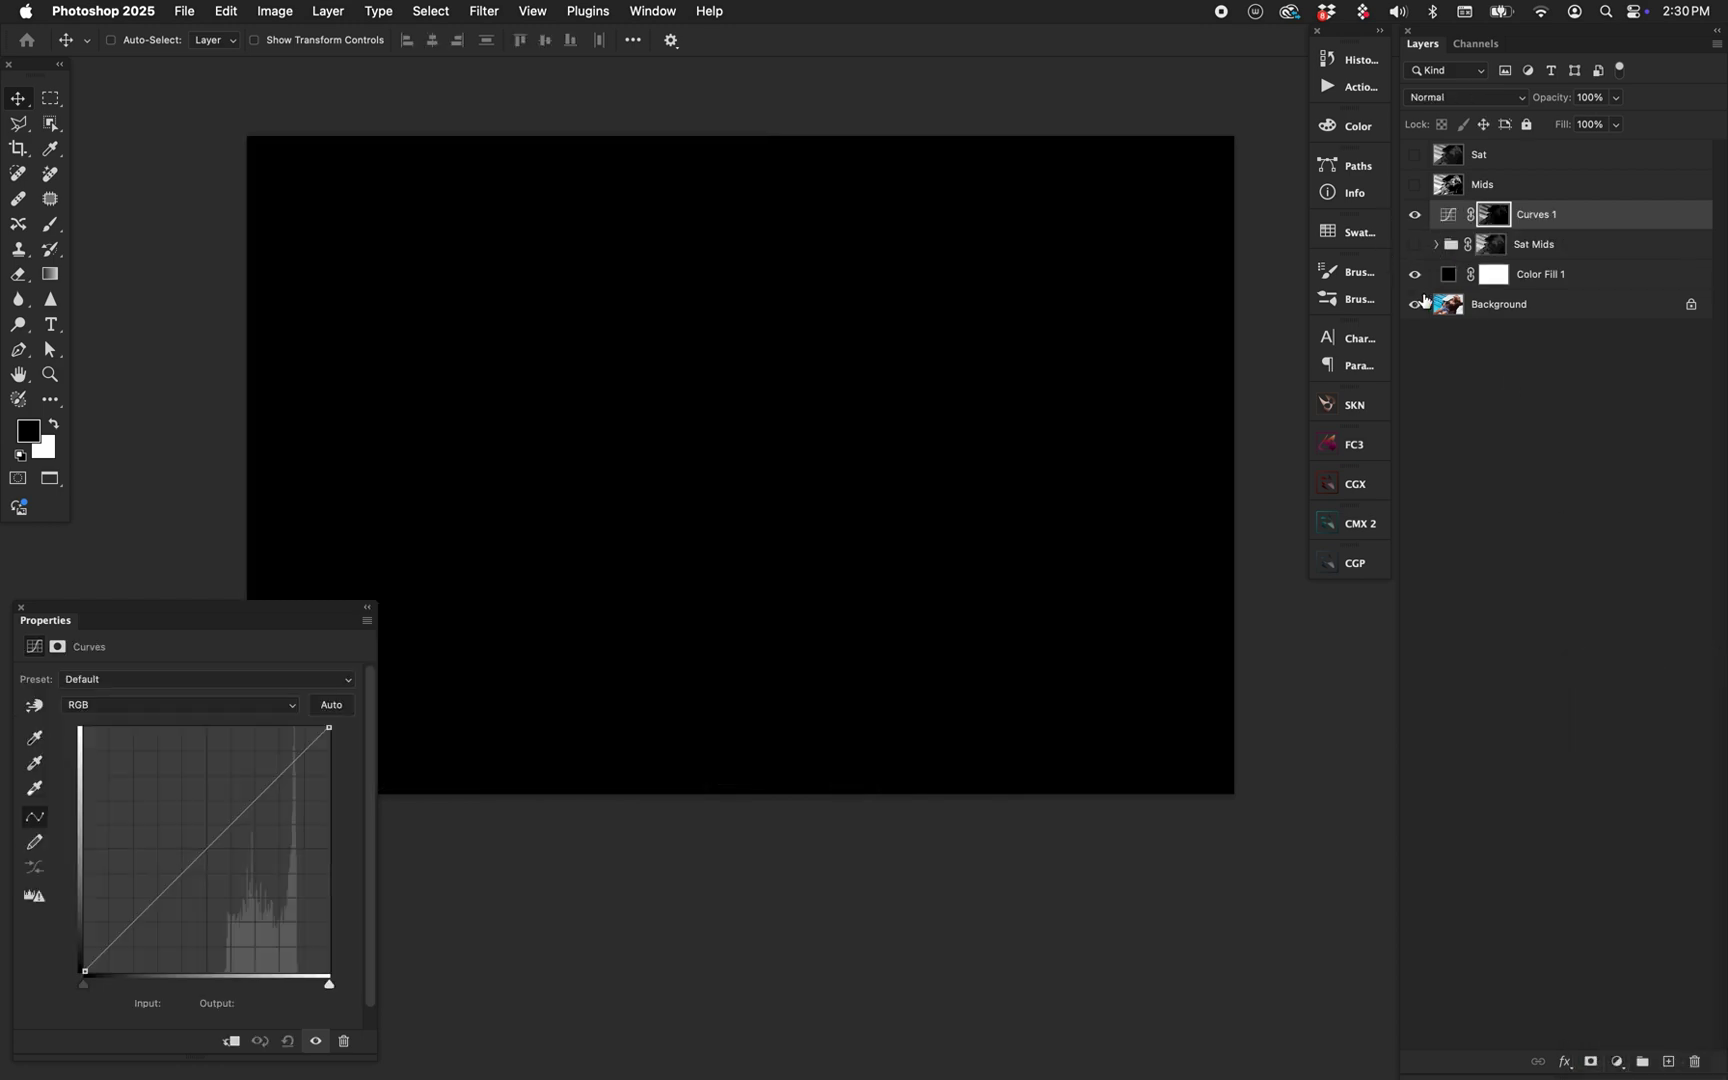
pyautogui.click(1414, 274)
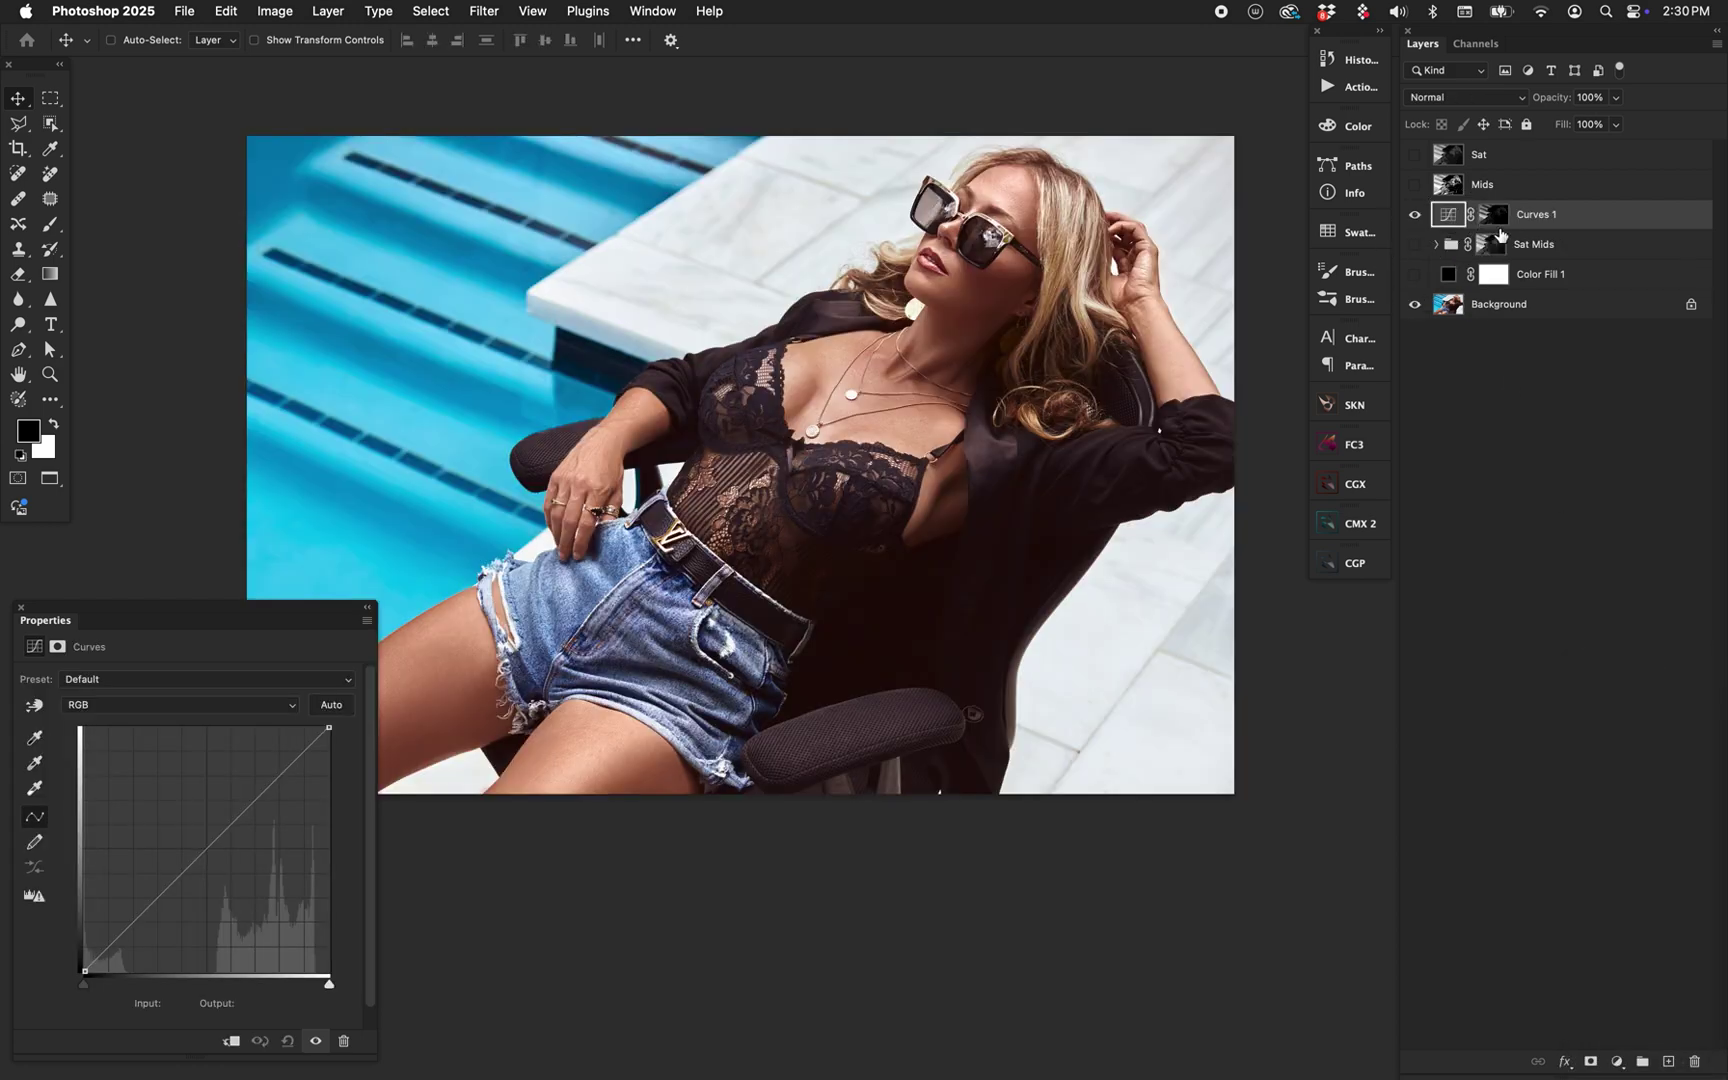
pyautogui.keyDown('alt'); pyautogui.click(1494, 216); pyautogui.keyUp('alt')
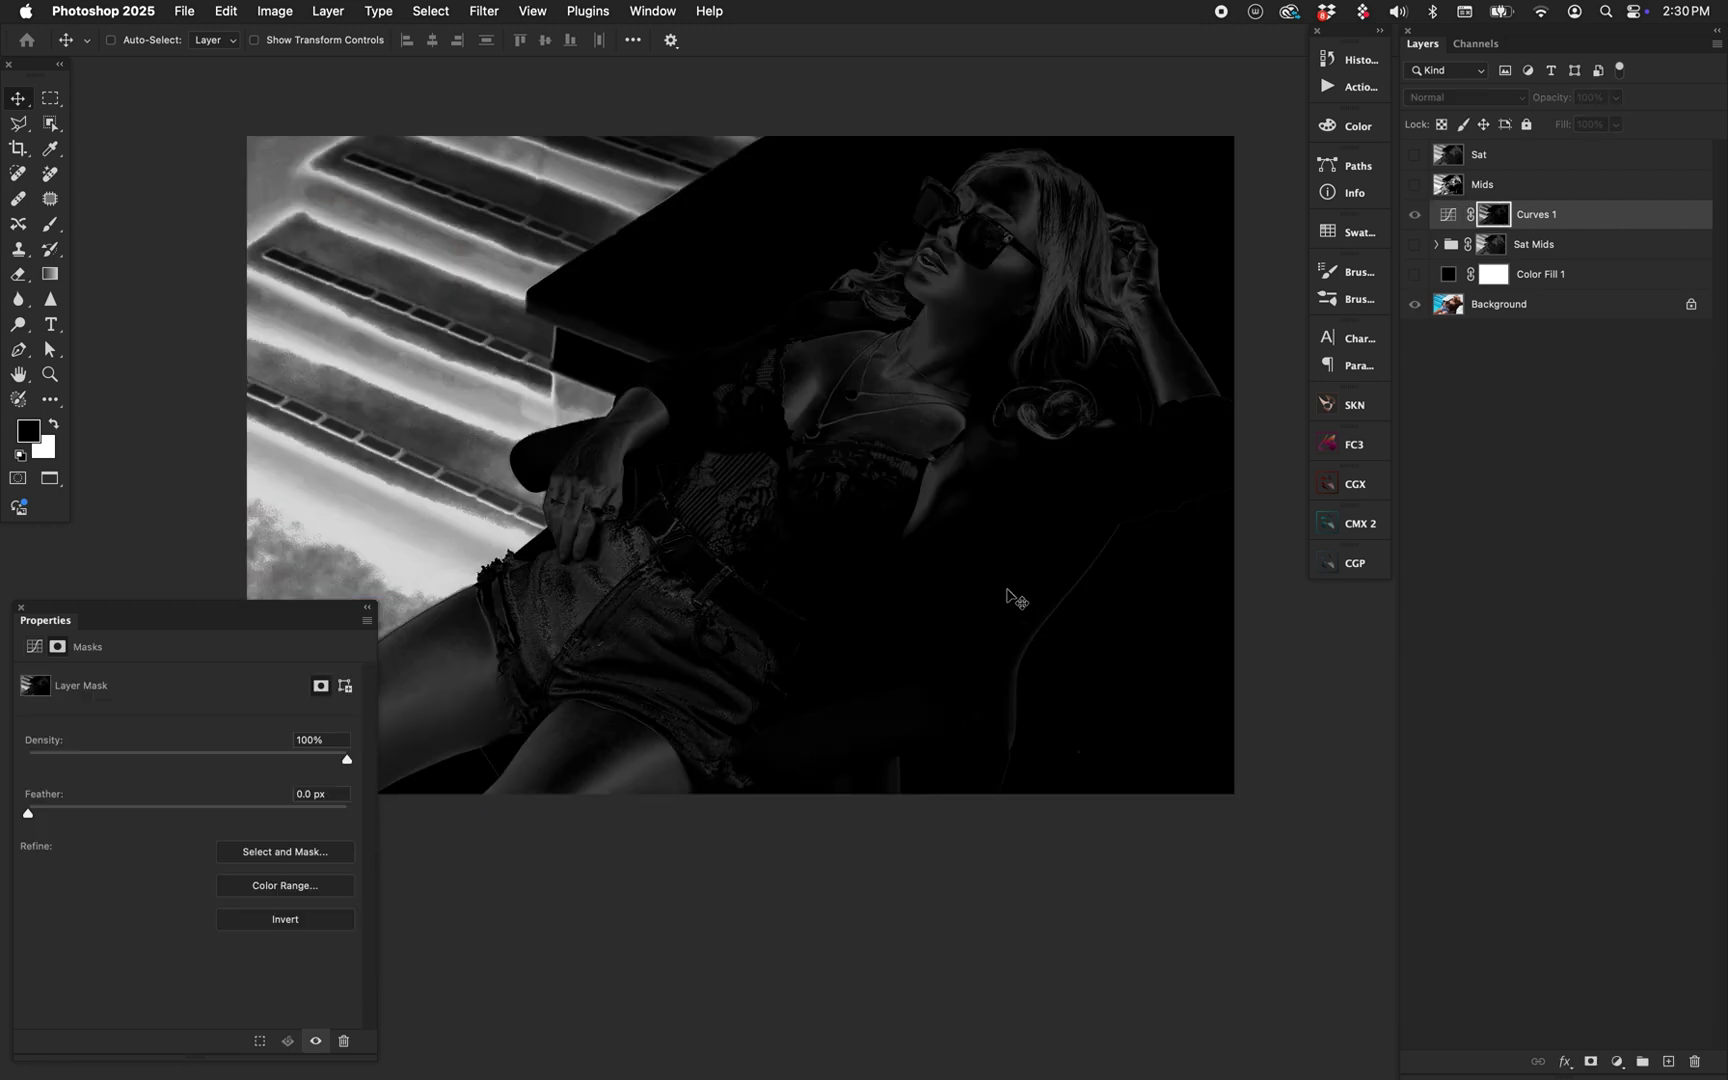
pyautogui.keyDown('alt'); pyautogui.click(1494, 212); pyautogui.keyUp('alt')
# - Lower the midtones of the Curves layer's Green channel with a point at input 156, output 111
pyautogui.click(1444, 220)
pyautogui.click(258, 706)
pyautogui.click(250, 727)
pyautogui.moveTo(211, 851)
pyautogui.mouseDown()
pyautogui.moveTo(228, 868)
pyautogui.moveTo(170, 830)
pyautogui.moveTo(231, 879)
pyautogui.moveTo(174, 829)
pyautogui.moveTo(234, 864)
pyautogui.mouseUp()
pyautogui.click(212, 706)
pyautogui.click(214, 728)
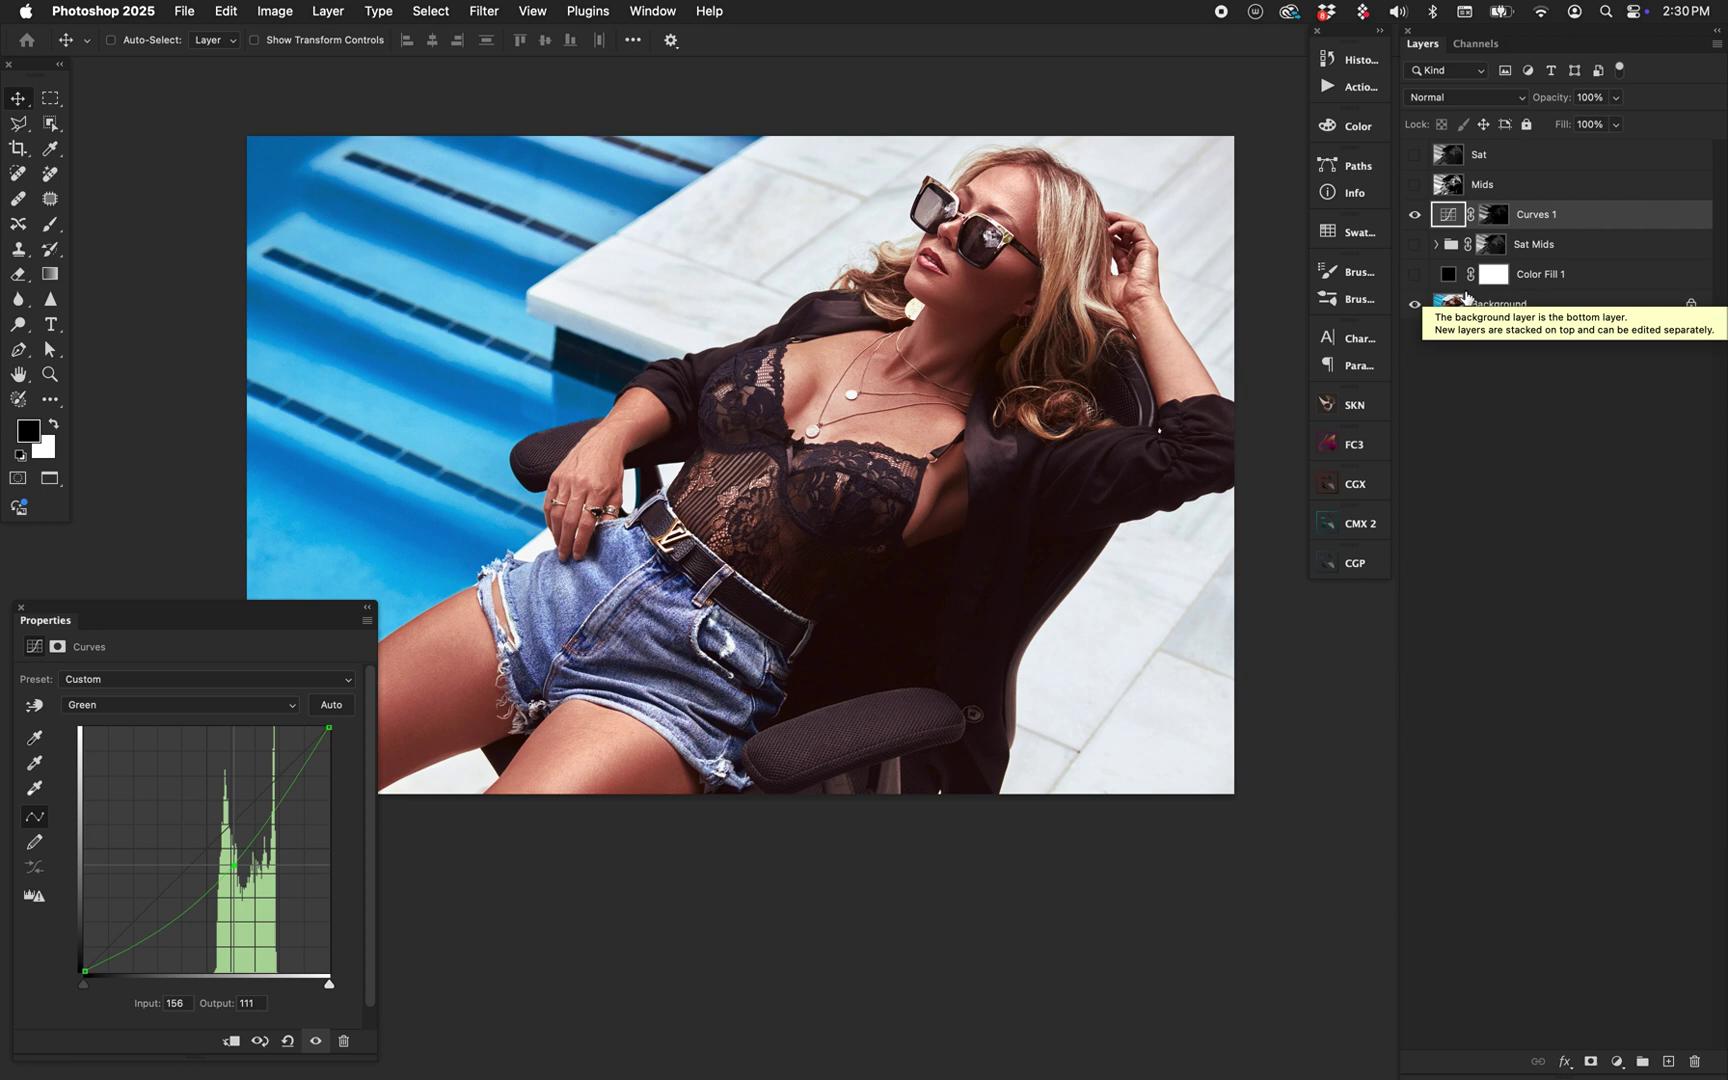
# - Delete every layer above the Background
pyautogui.click(1538, 155)
pyautogui.keyDown('shift'); pyautogui.click(1570, 280); pyautogui.keyUp('shift')
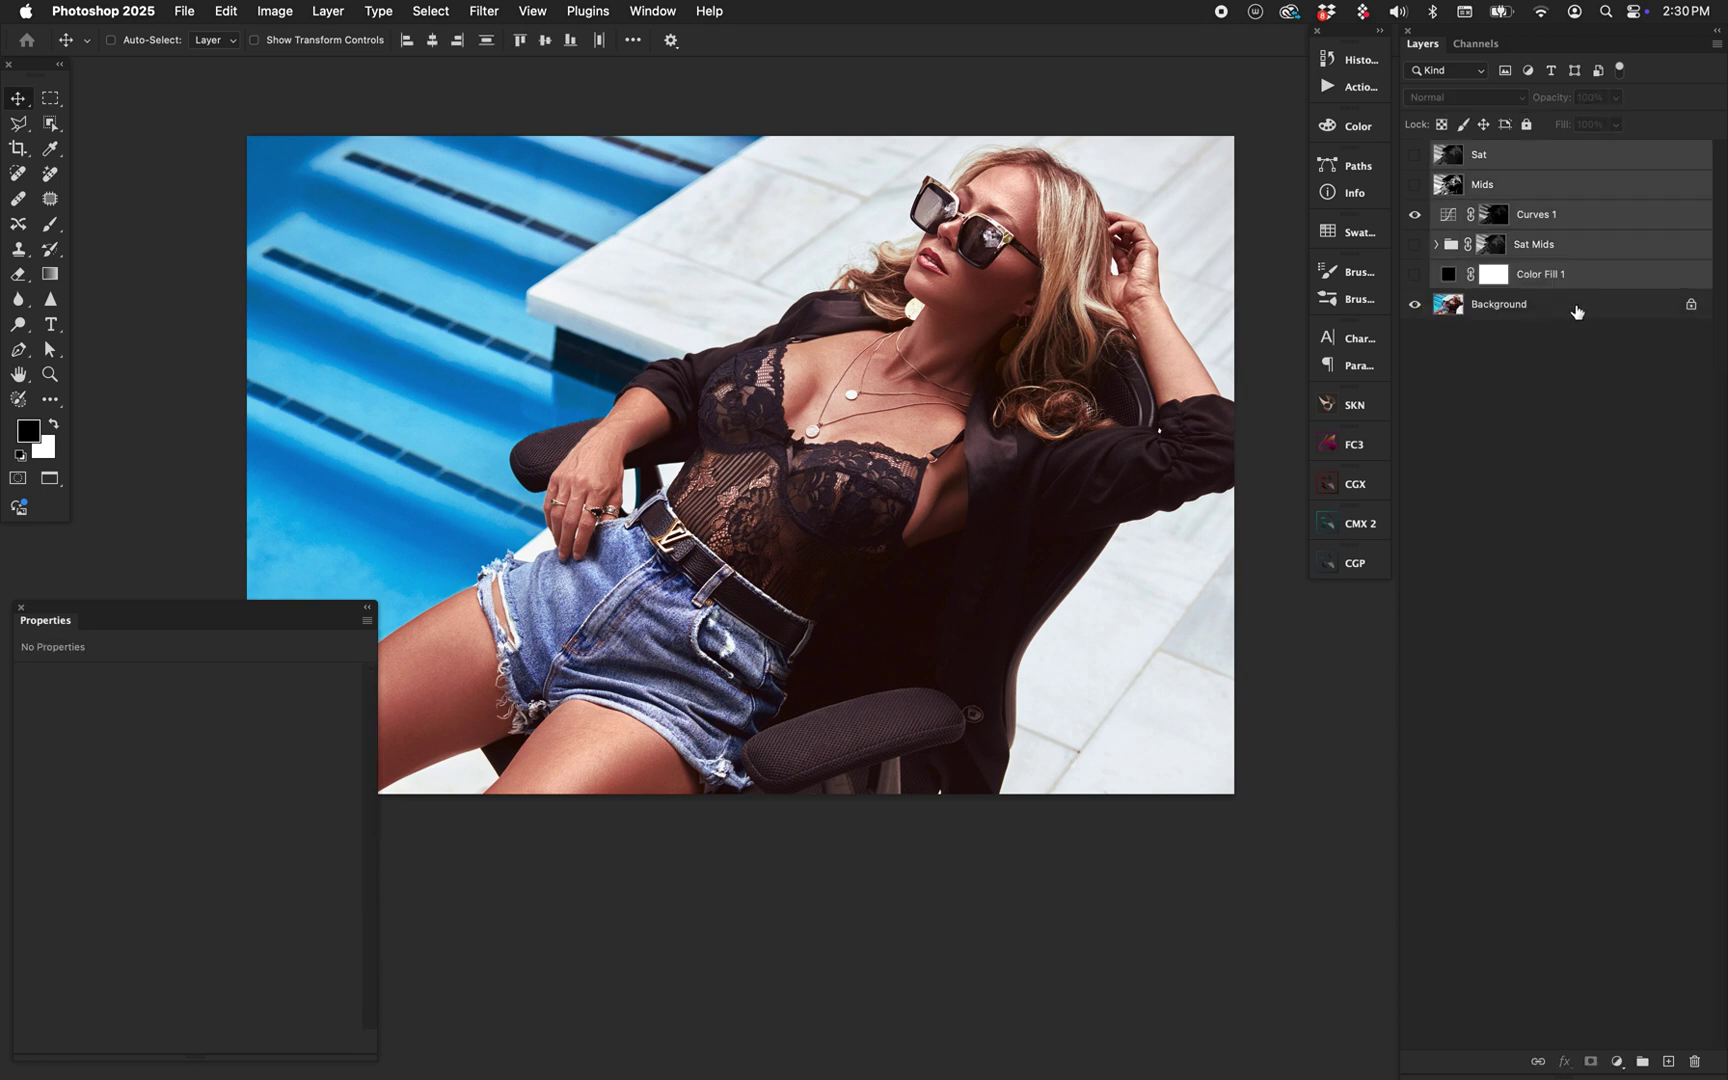
pyautogui.press('Delete')
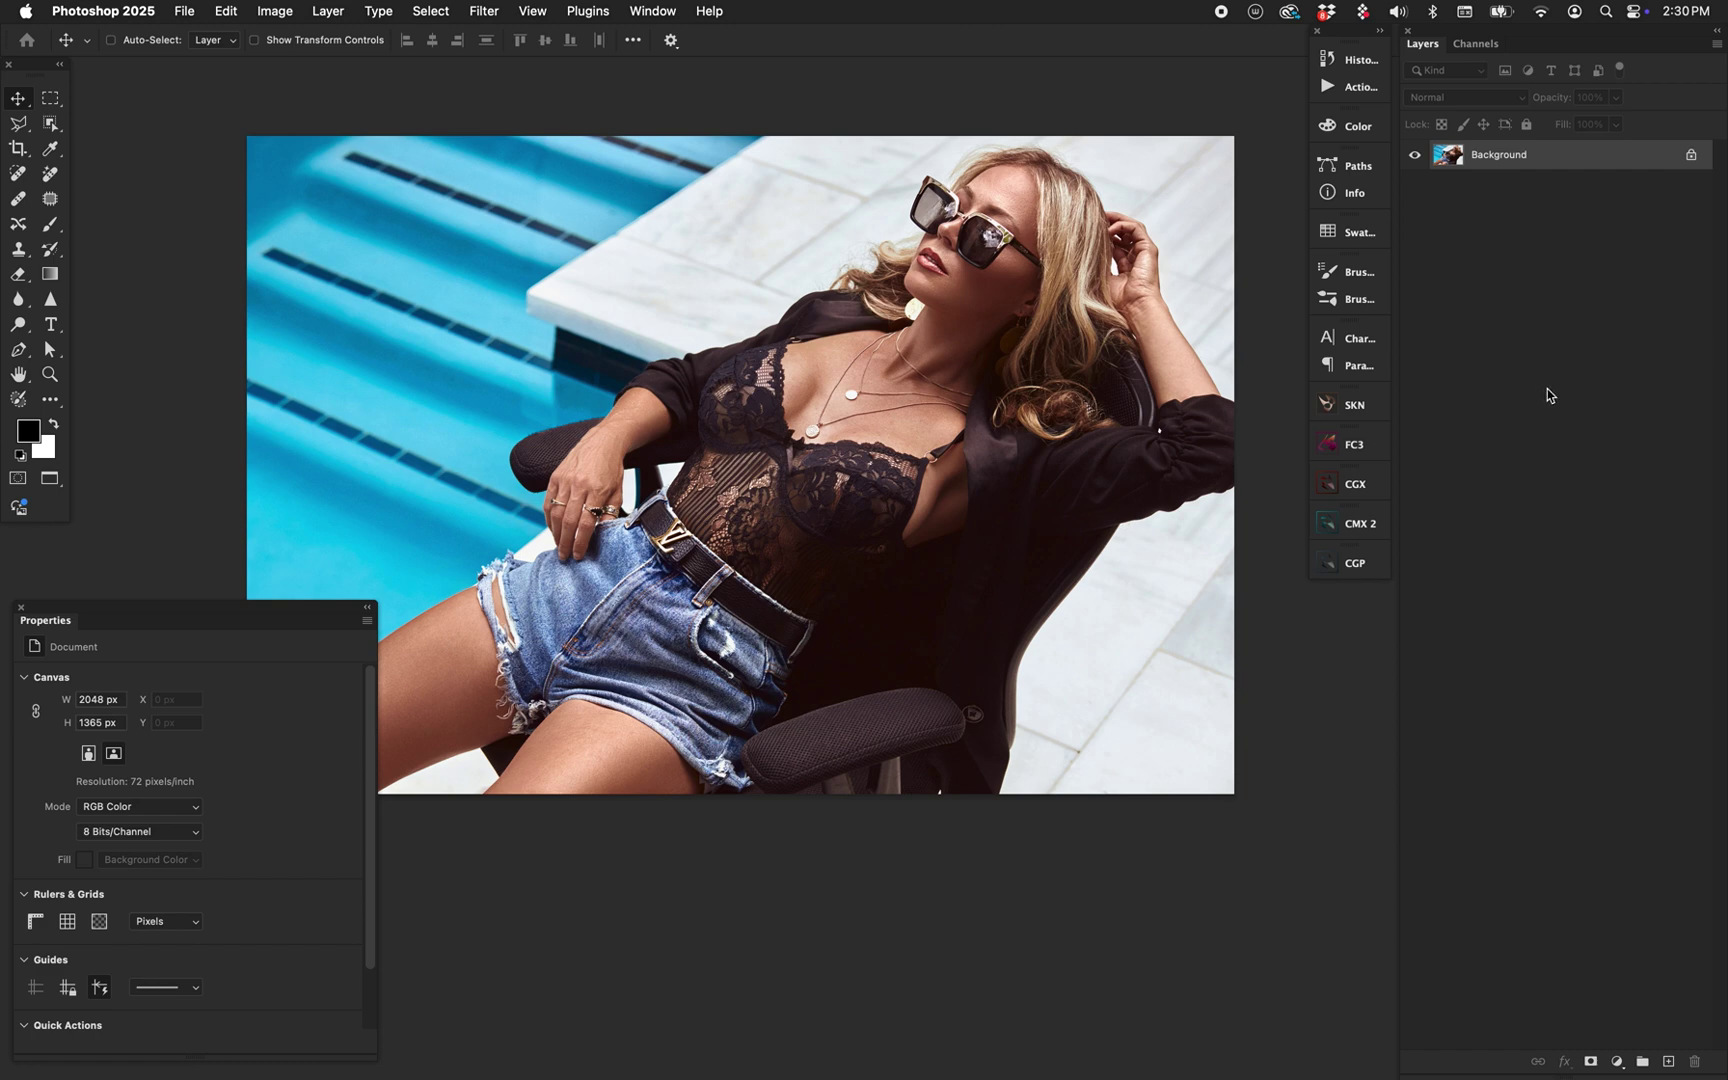
# - Add a Selective Color adjustment layer above the Background using the All Black Start preset
pyautogui.click(1617, 1061)
pyautogui.click(1518, 862)
pyautogui.click(1617, 1061)
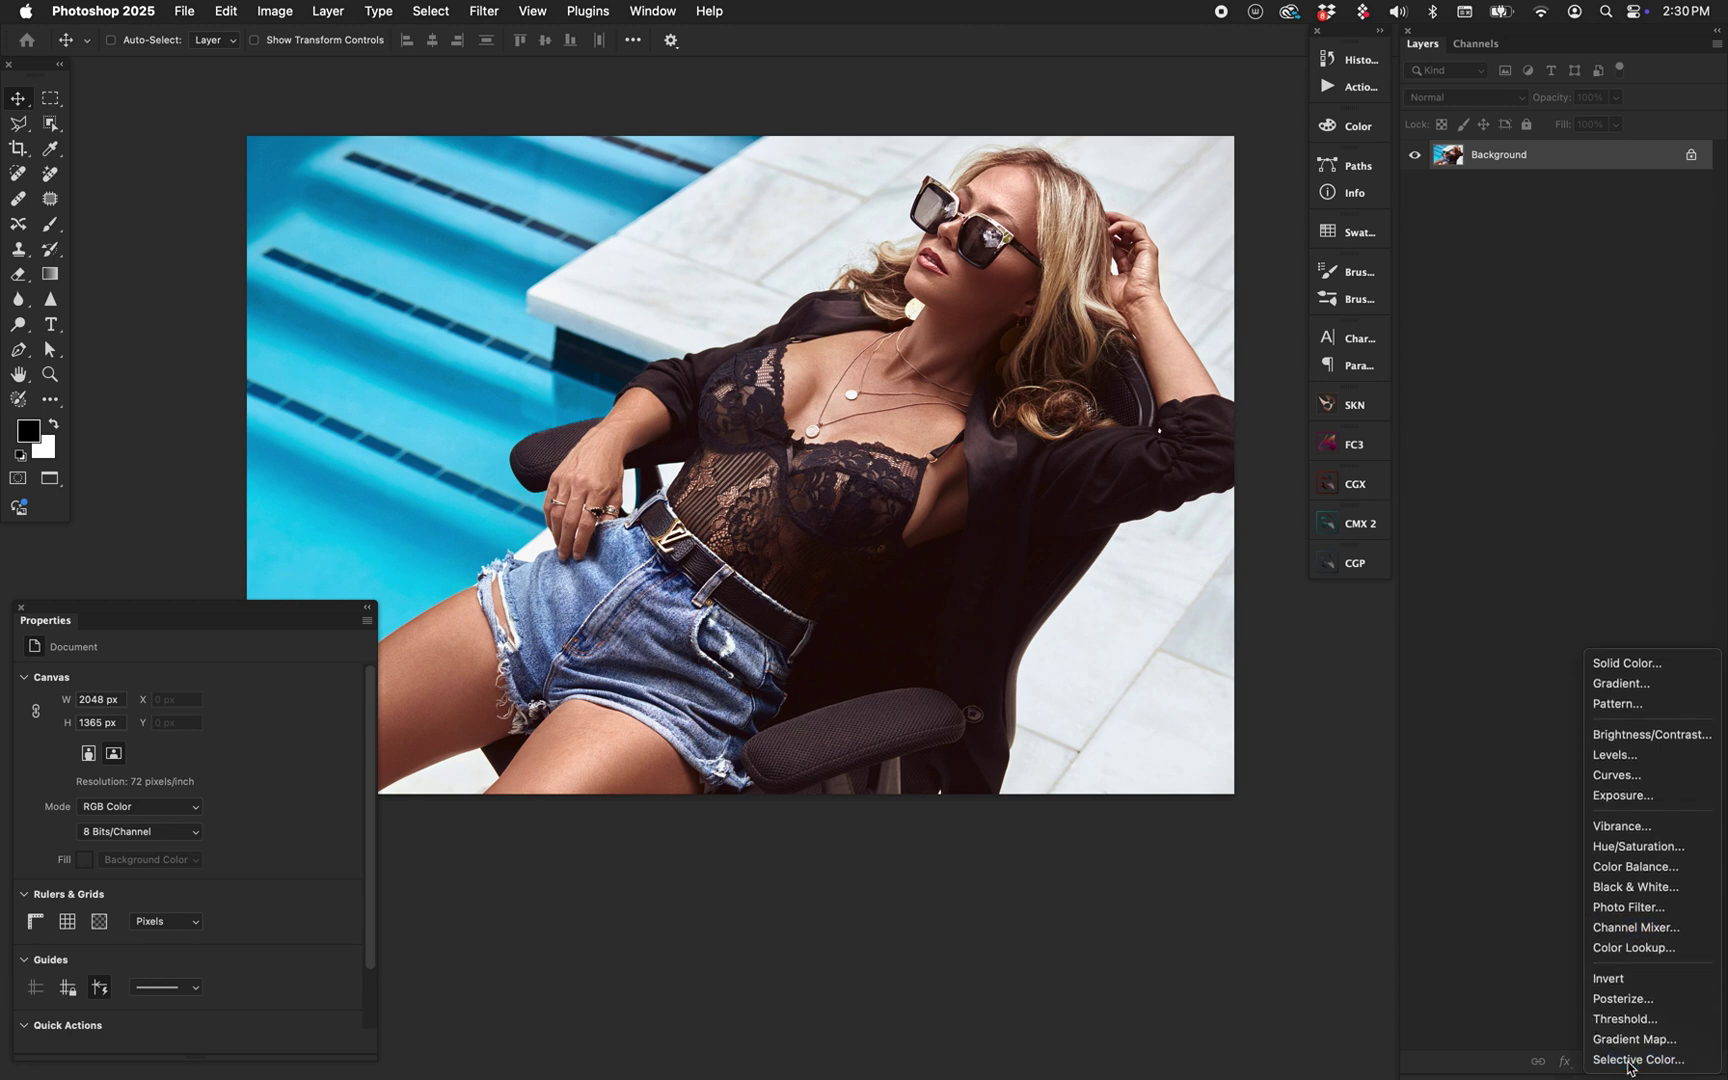
pyautogui.click(1630, 1053)
pyautogui.click(201, 679)
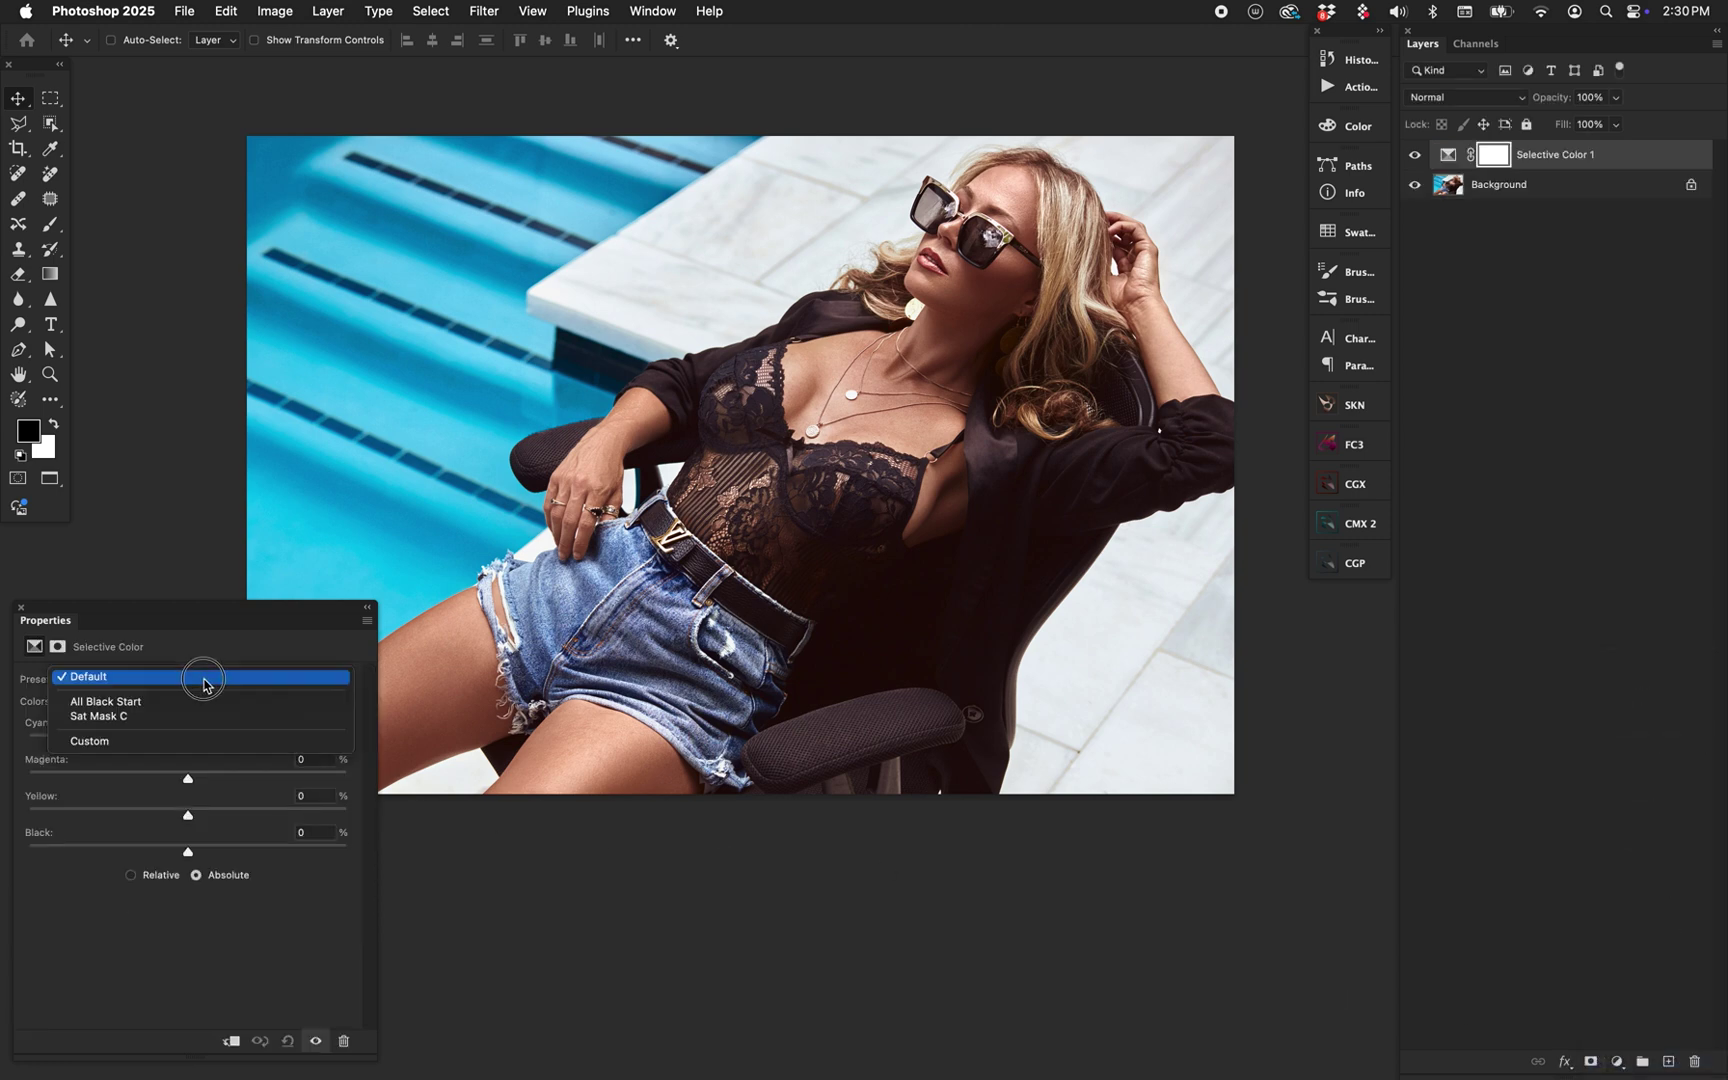
pyautogui.click(204, 704)
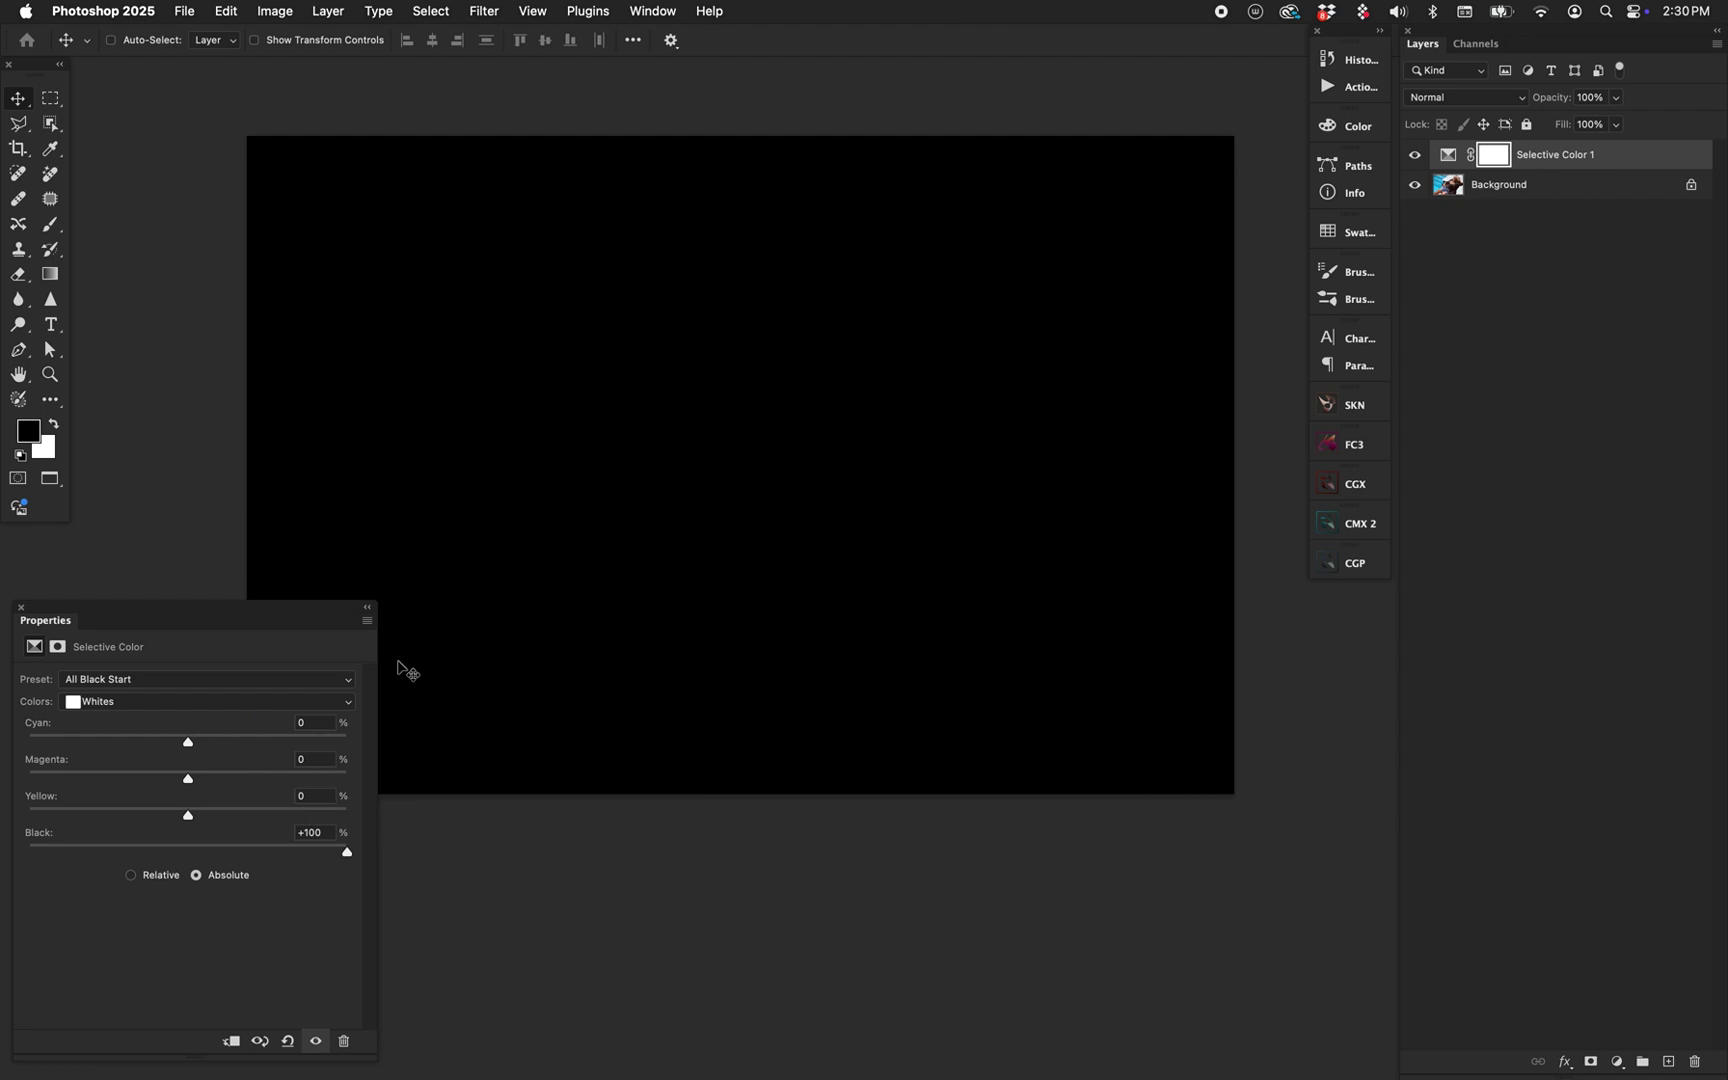
# - Set Black to -100% for the Reds in the Selective Color adjustment
pyautogui.click(254, 701)
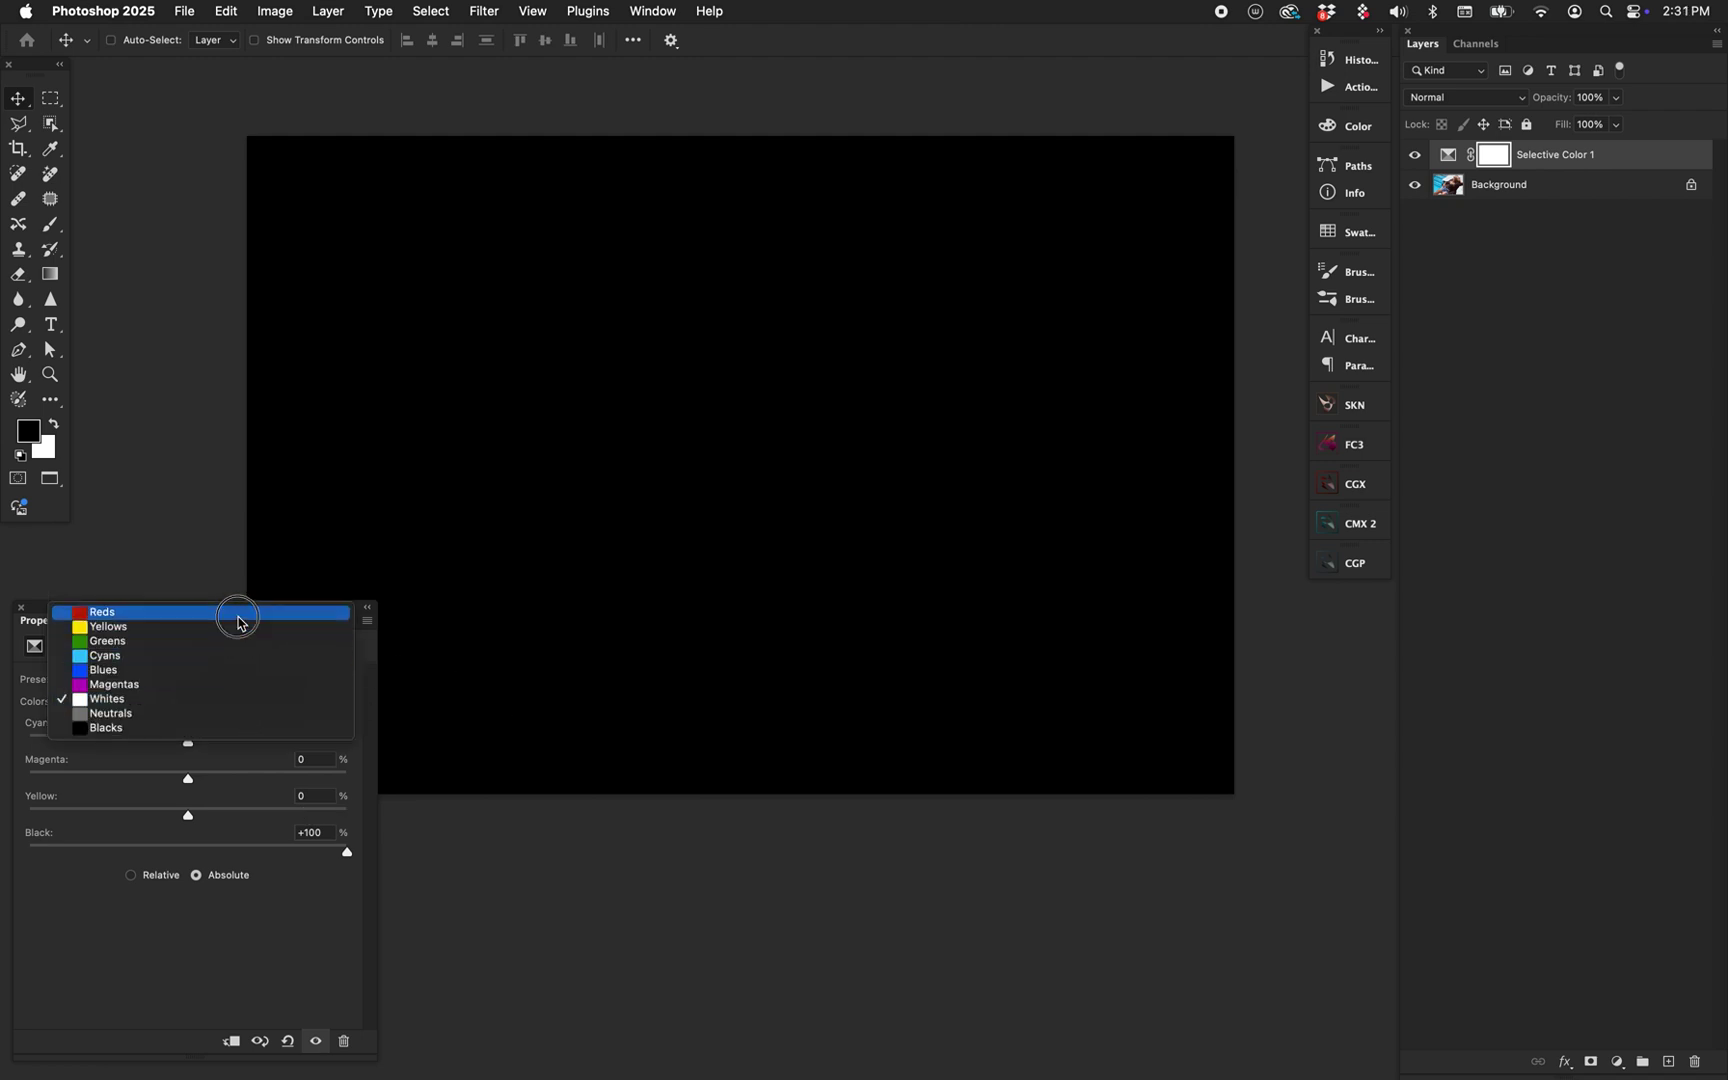
pyautogui.click(240, 613)
pyautogui.click(280, 851)
pyautogui.moveTo(137, 857); pyautogui.dragTo(5, 880)
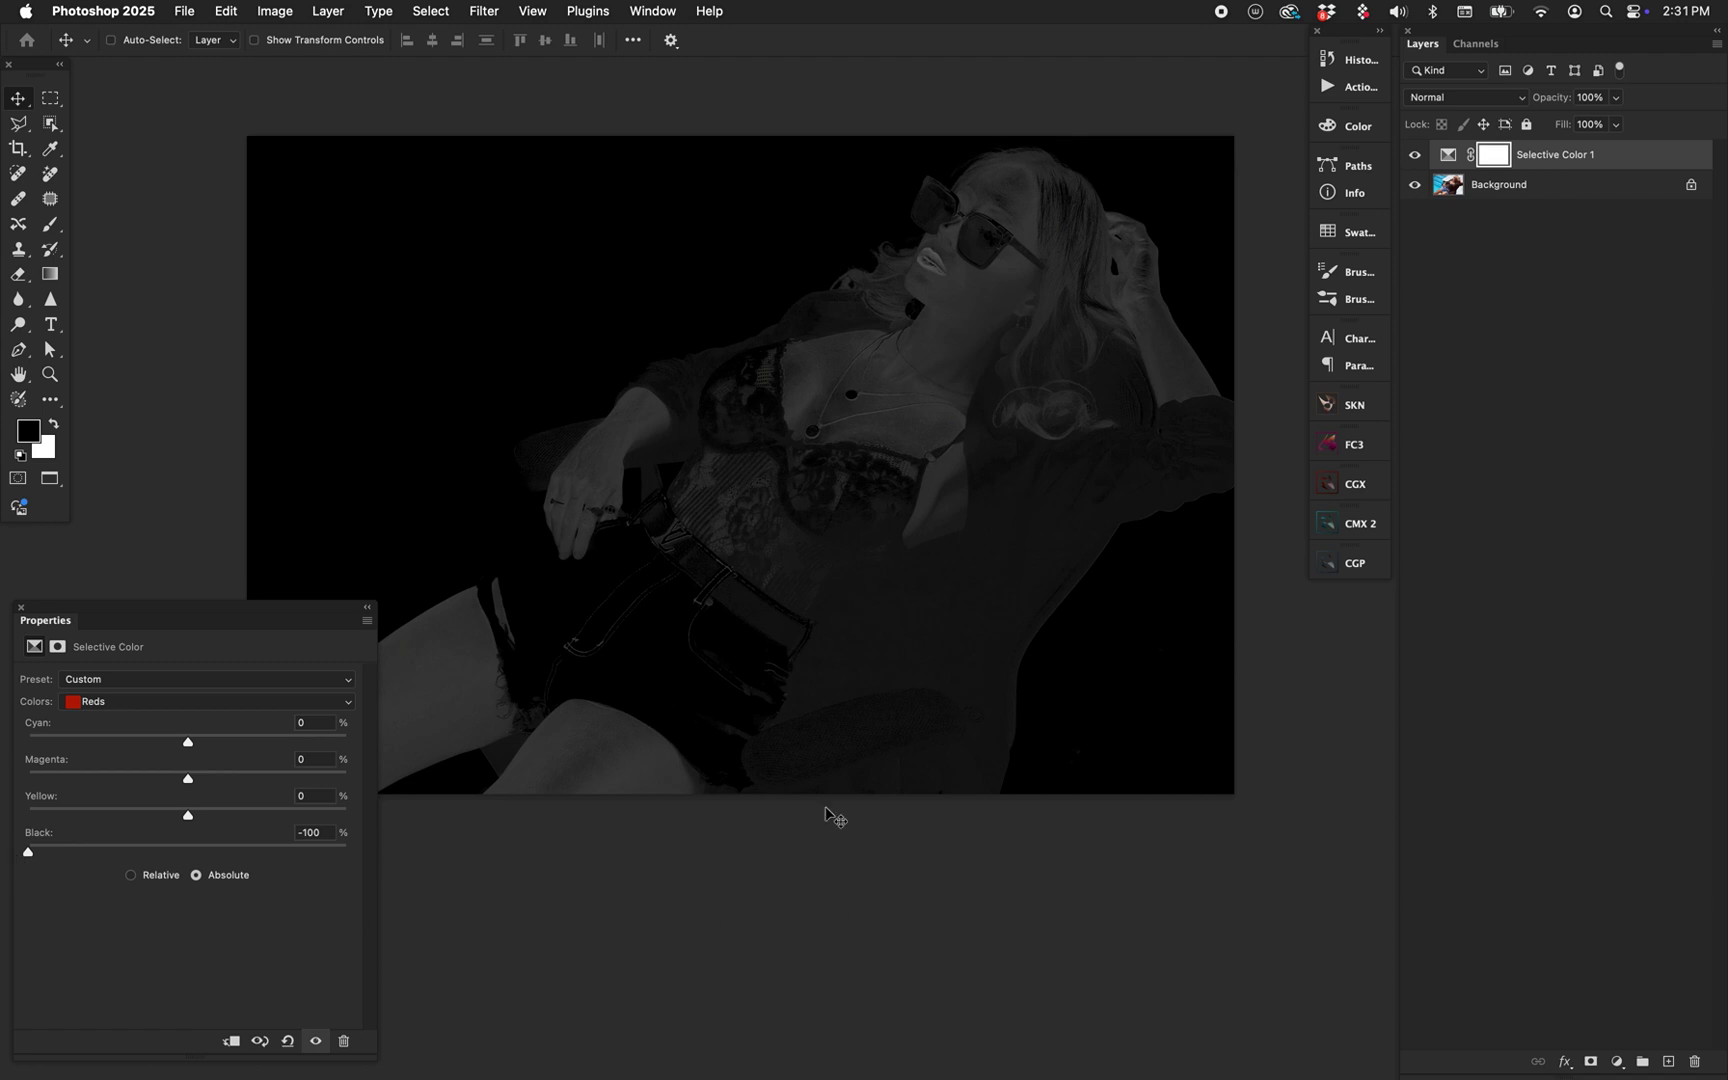
# - Stamp the visible image into a new layer named Reds
pyautogui.press('super+alt+shift+e')
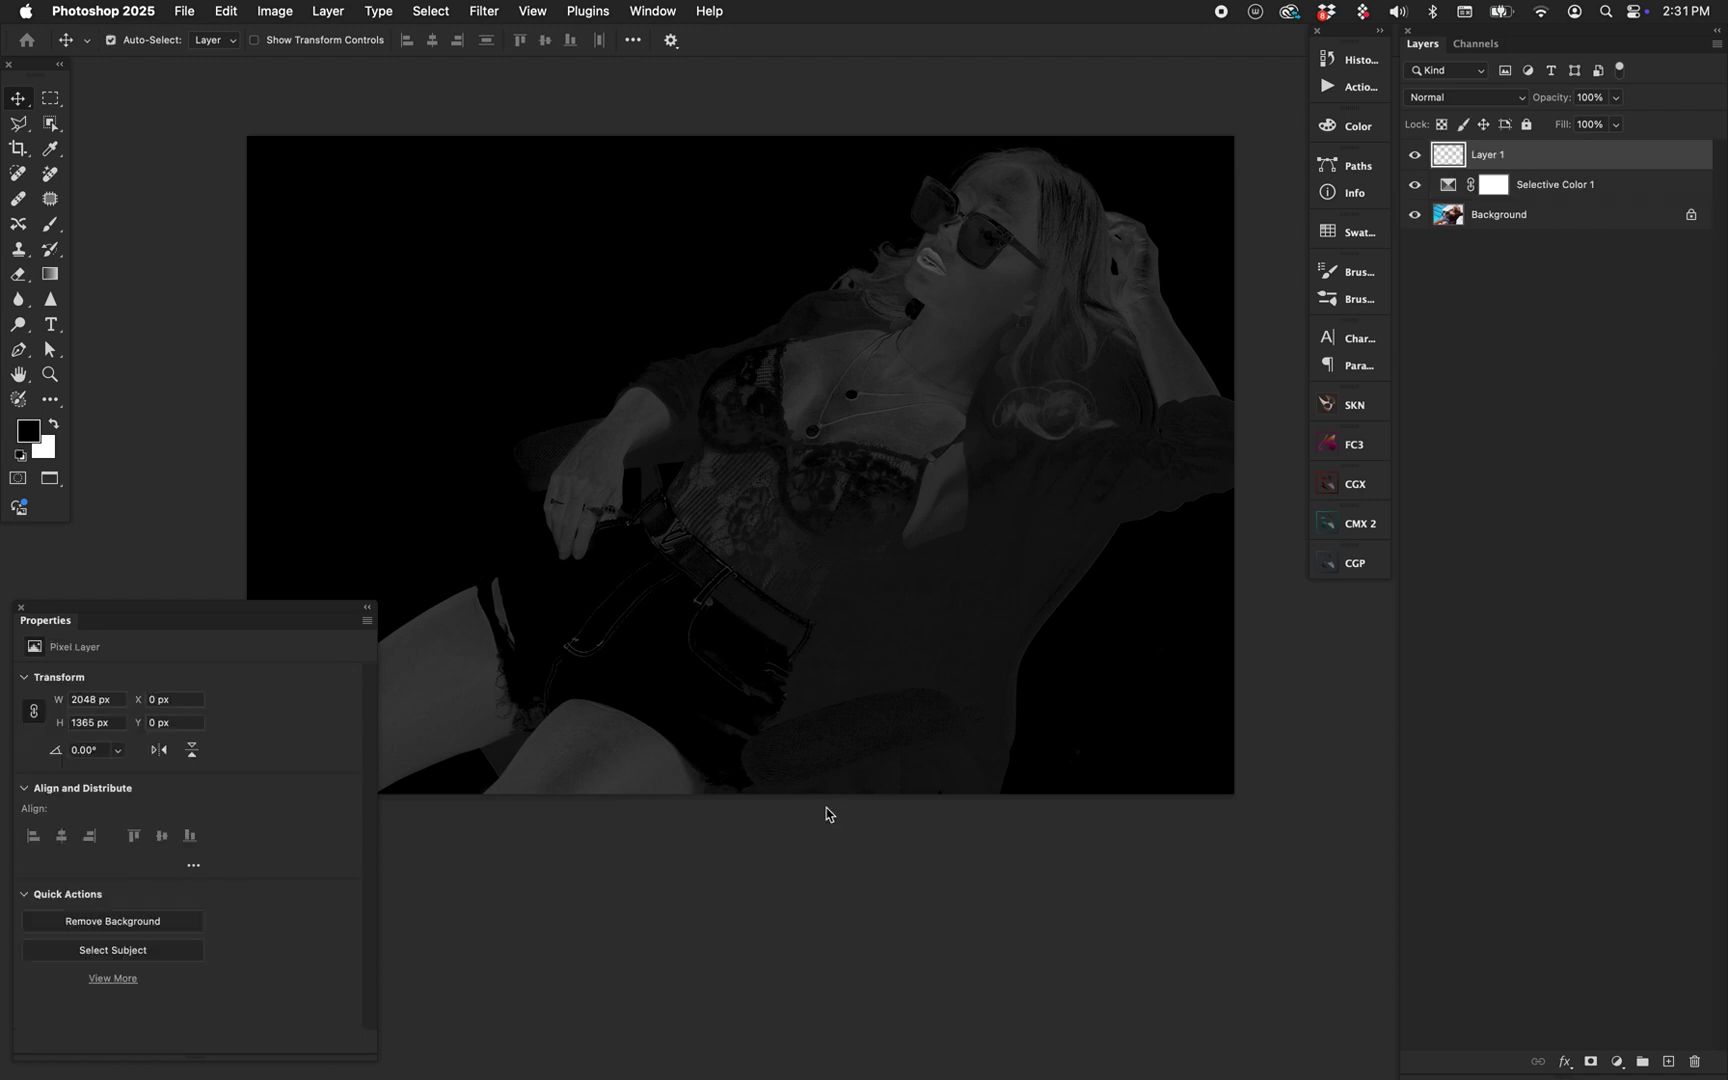
pyautogui.doubleClick(1486, 155)
pyautogui.write('Reds')
pyautogui.press('Return')
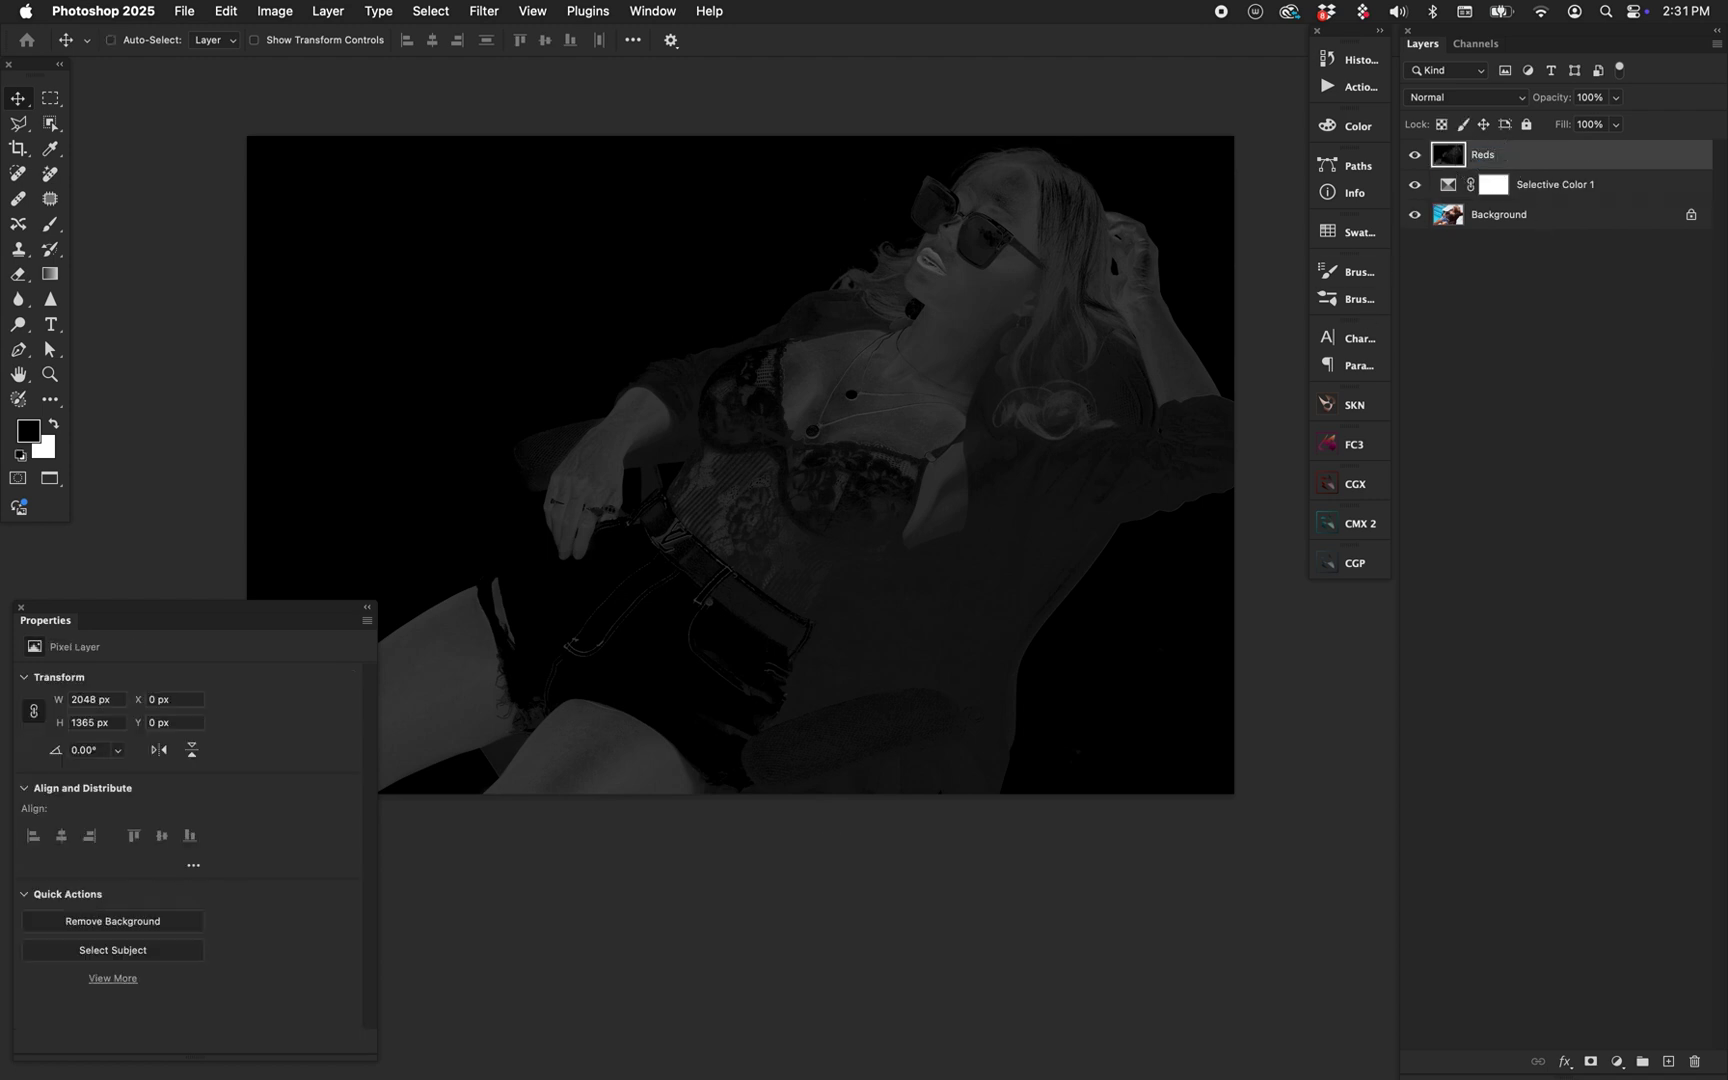
# - Hide the Reds and Selective Color layers and select the Background layer
pyautogui.click(1414, 155)
pyautogui.click(1515, 218)
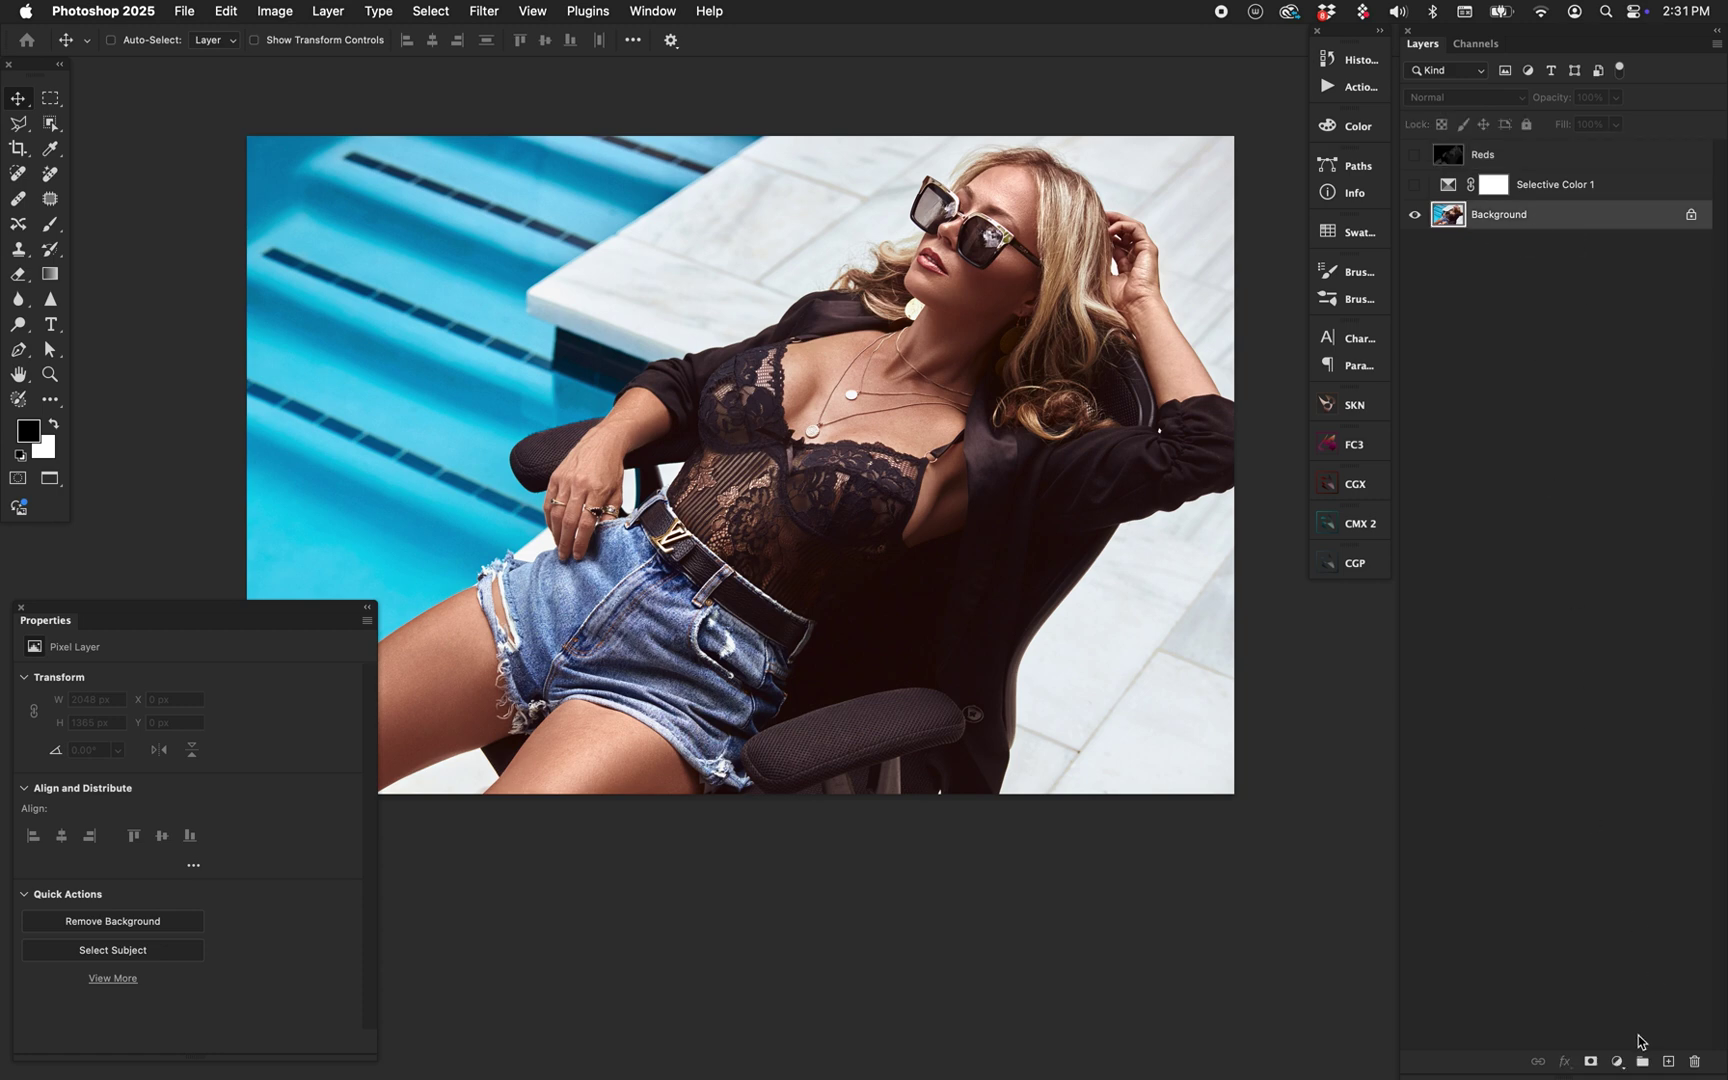
pyautogui.click(1618, 1062)
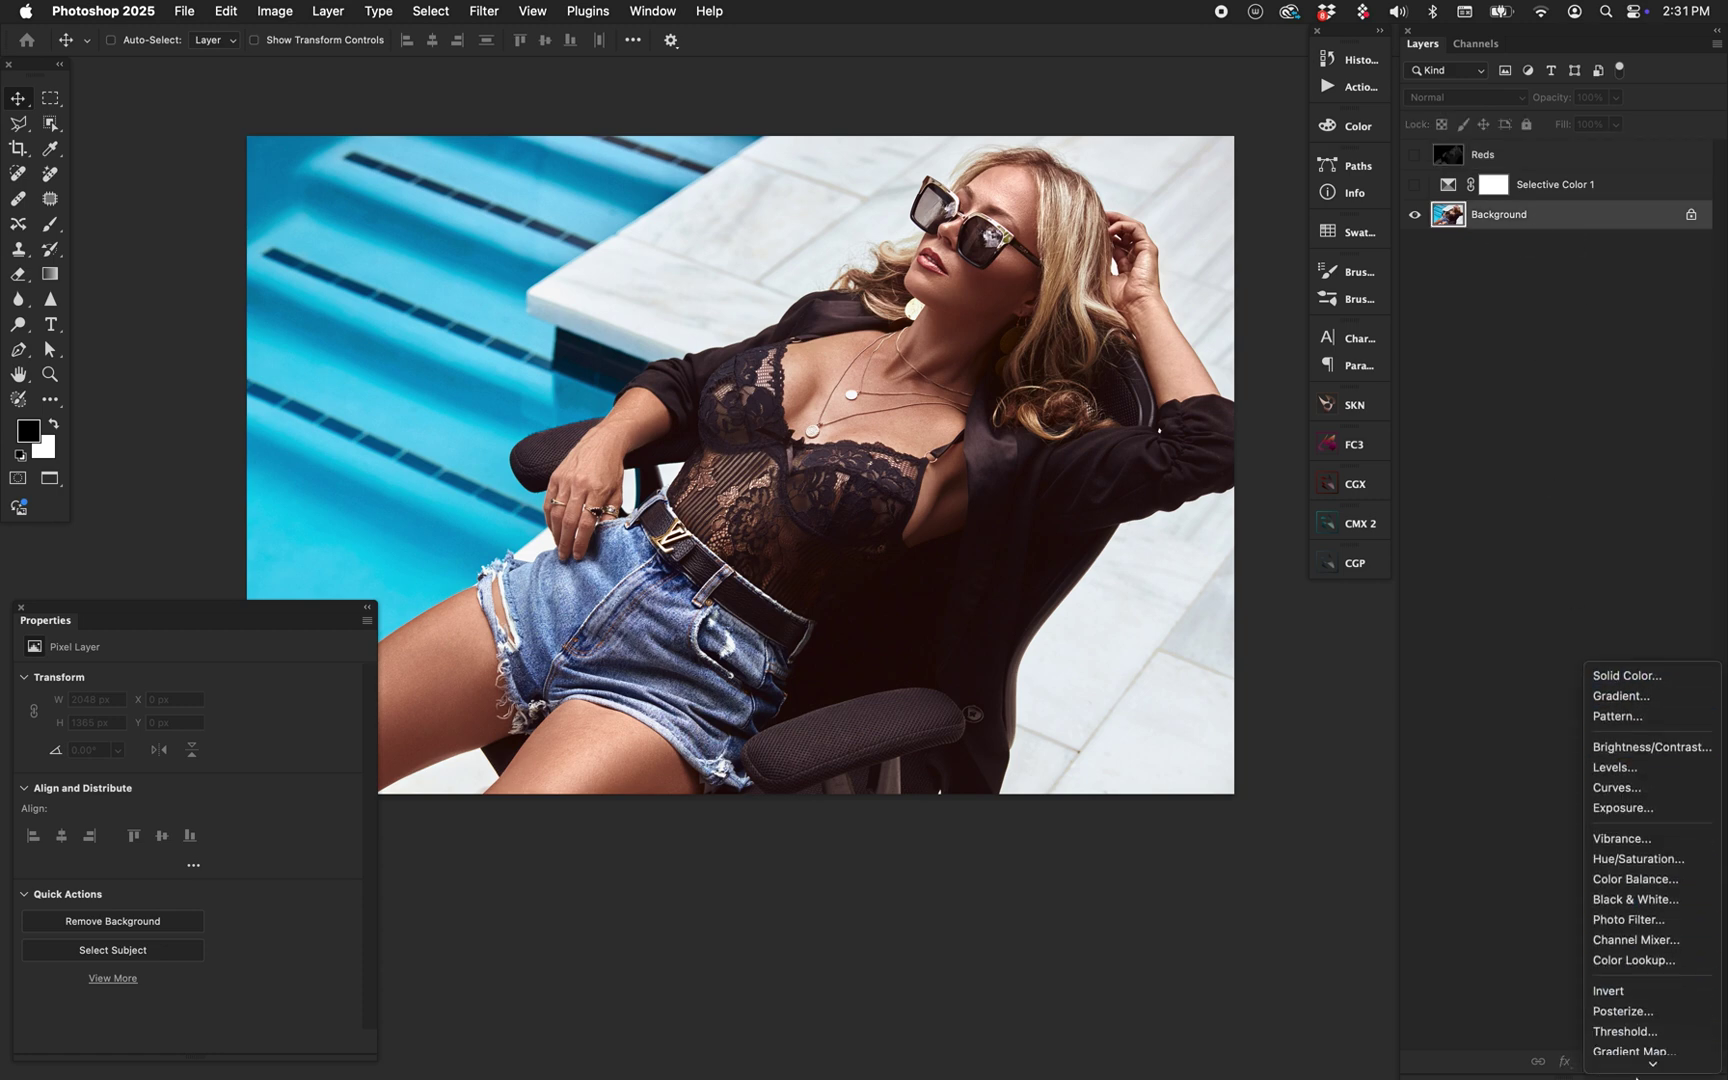
pyautogui.click(1520, 795)
pyautogui.click(1617, 1061)
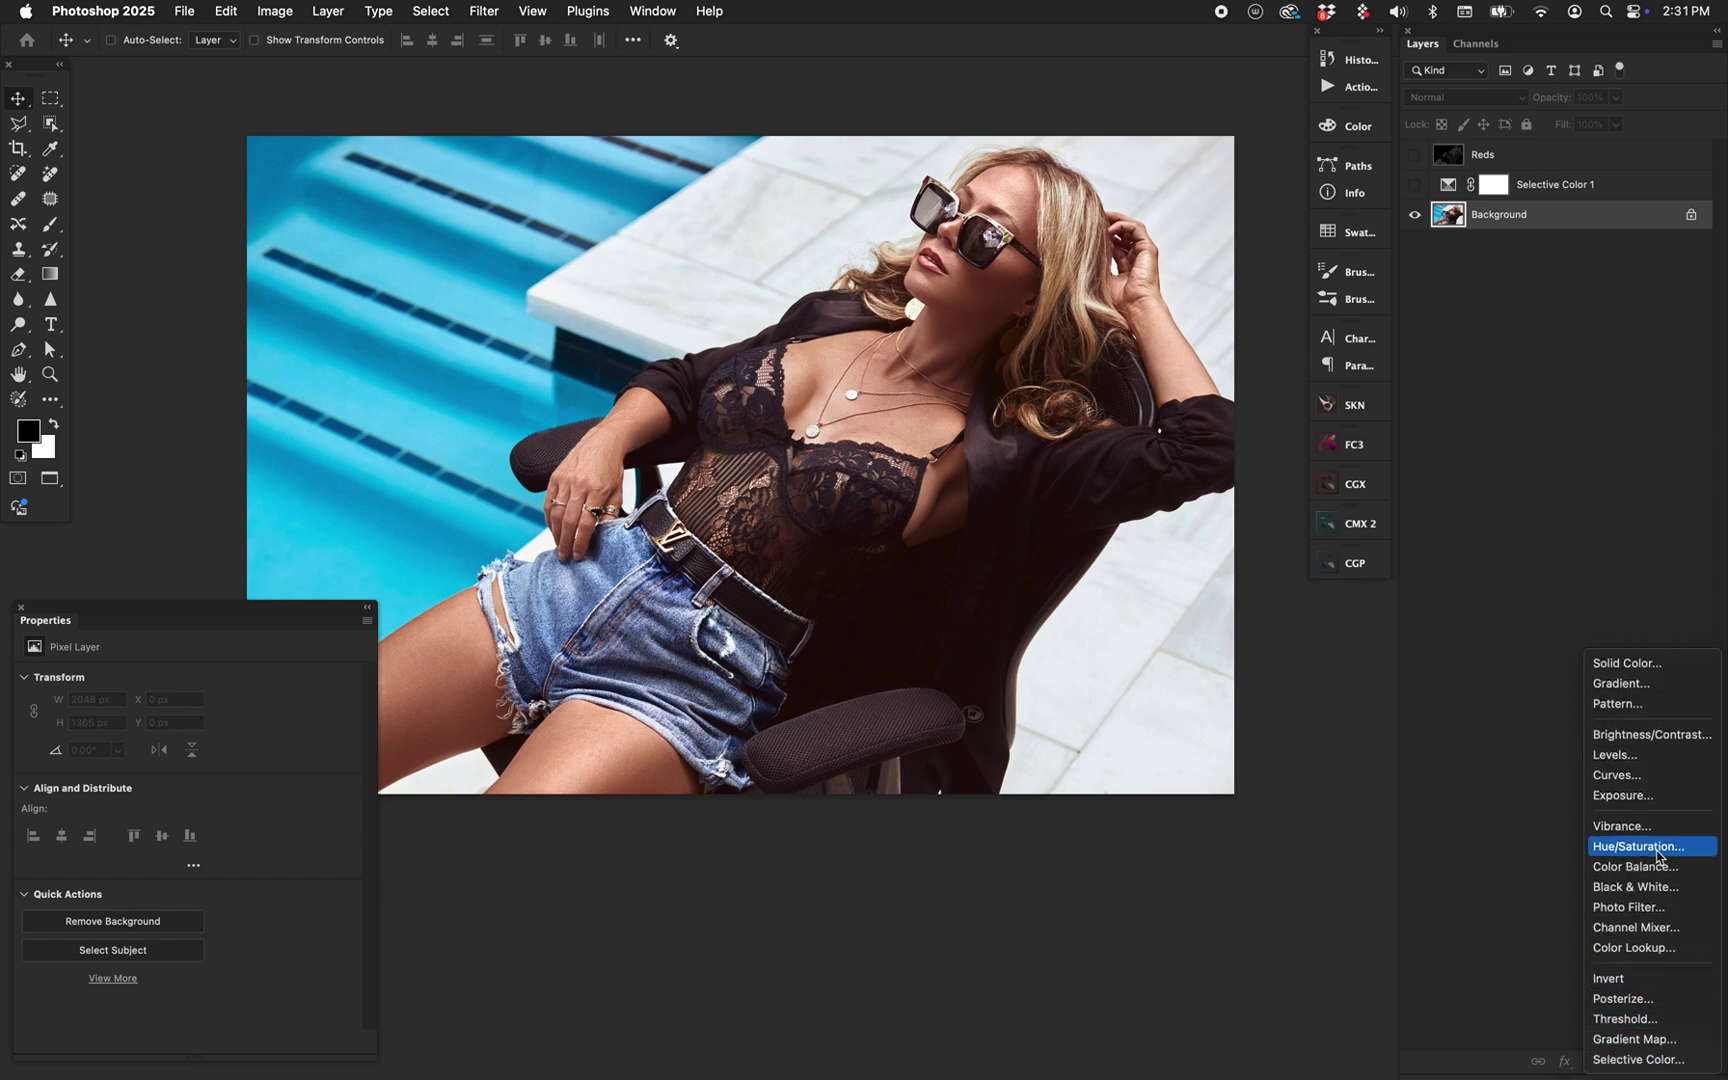
pyautogui.click(1650, 848)
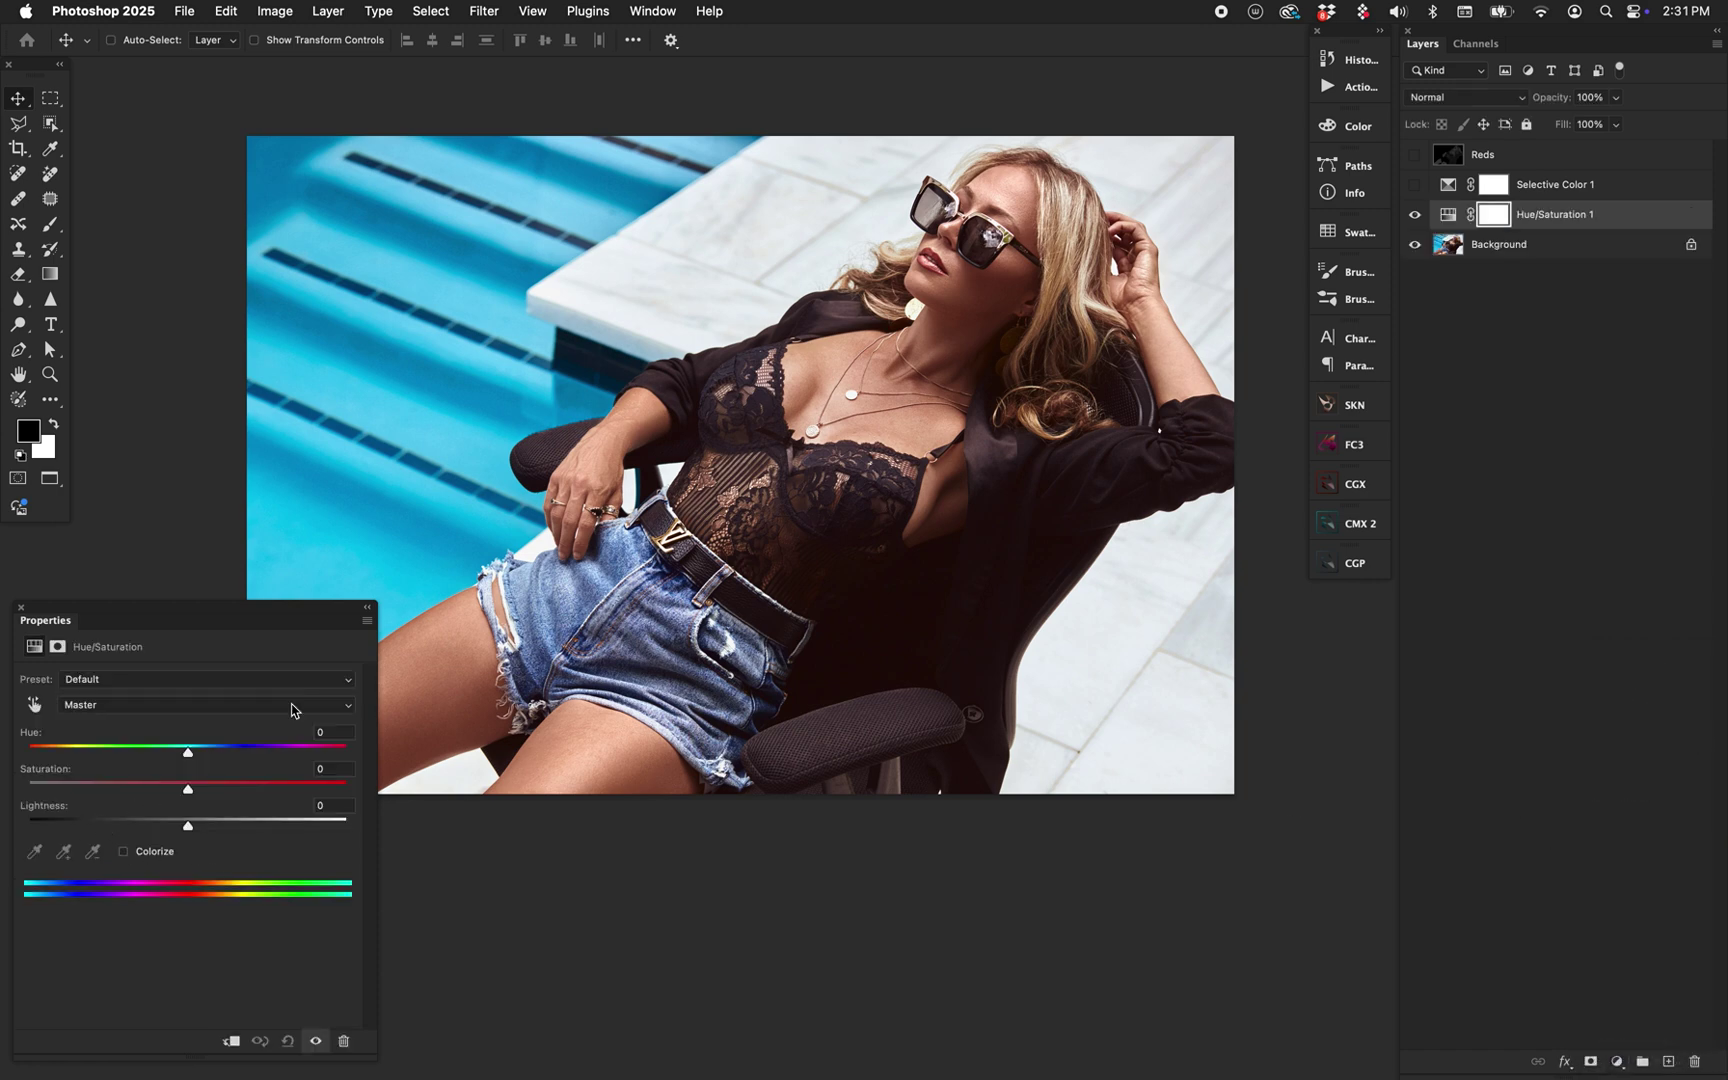
pyautogui.press('Delete')
# - Add a mid-gray Solid Color fill layer on top of the stack and set its blend mode to Color
pyautogui.click(1617, 1061)
pyautogui.click(1657, 757)
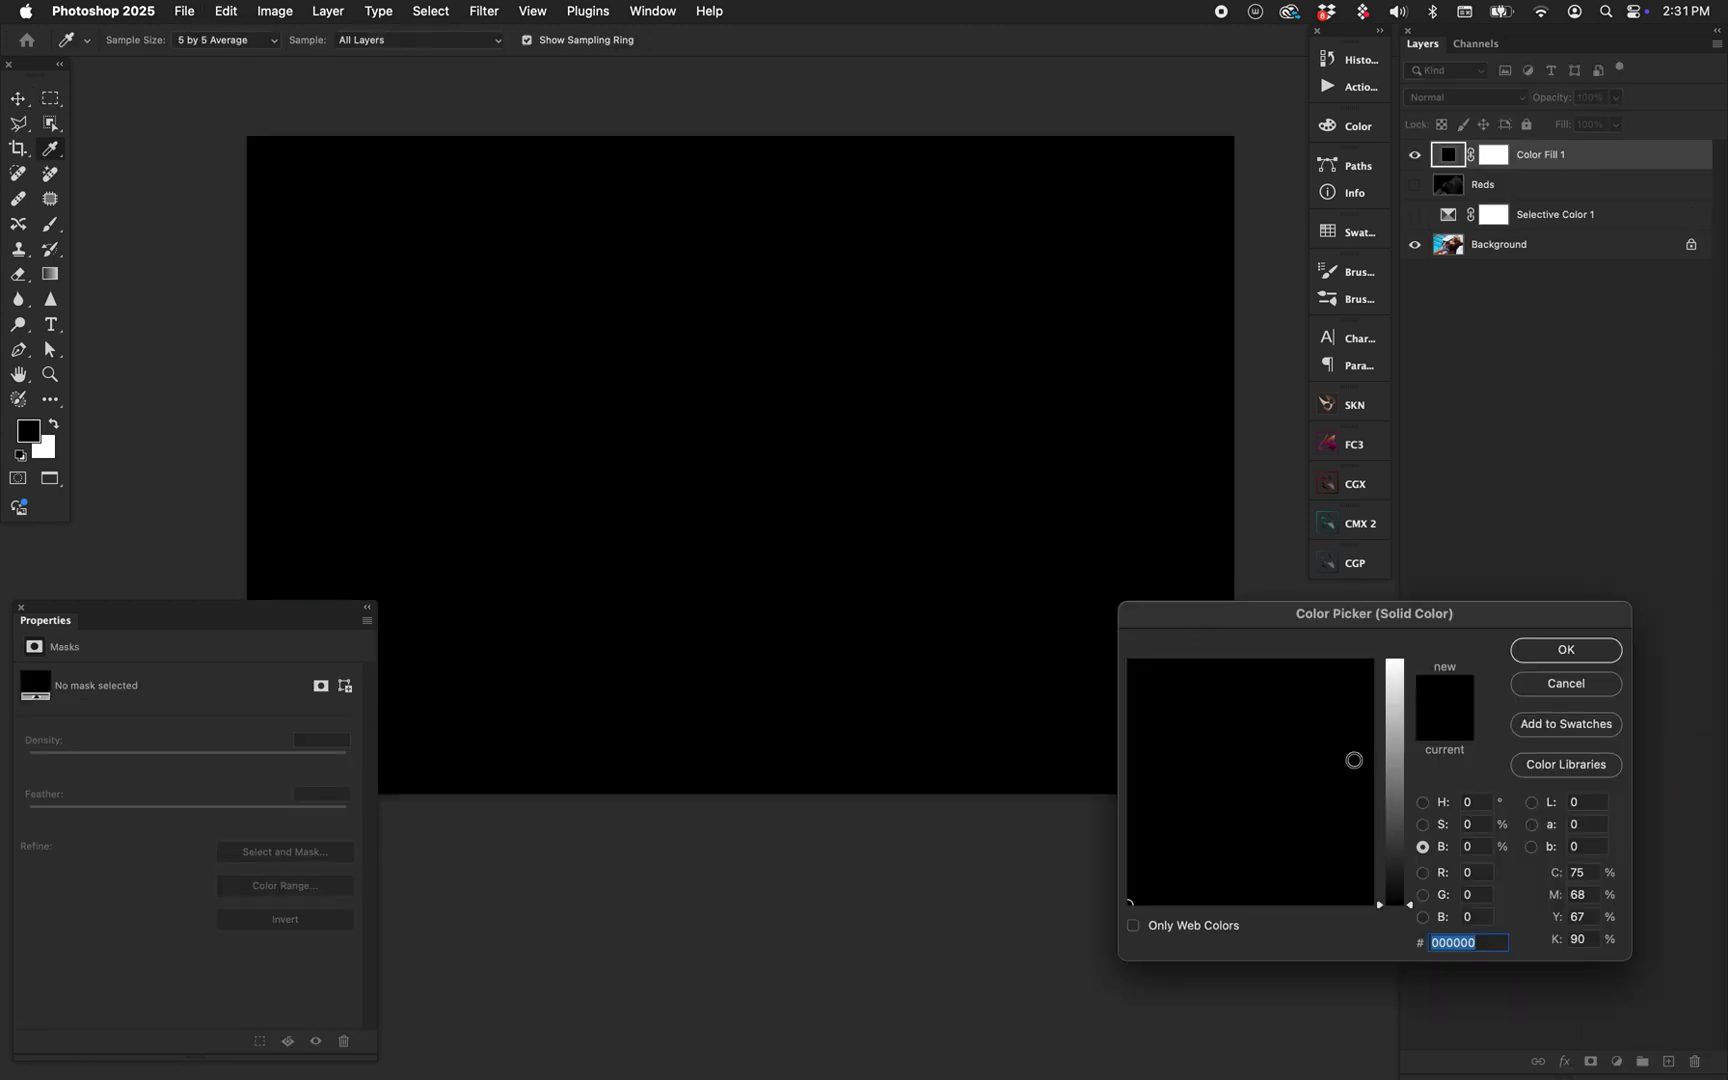
pyautogui.click(1395, 781)
pyautogui.press('Return')
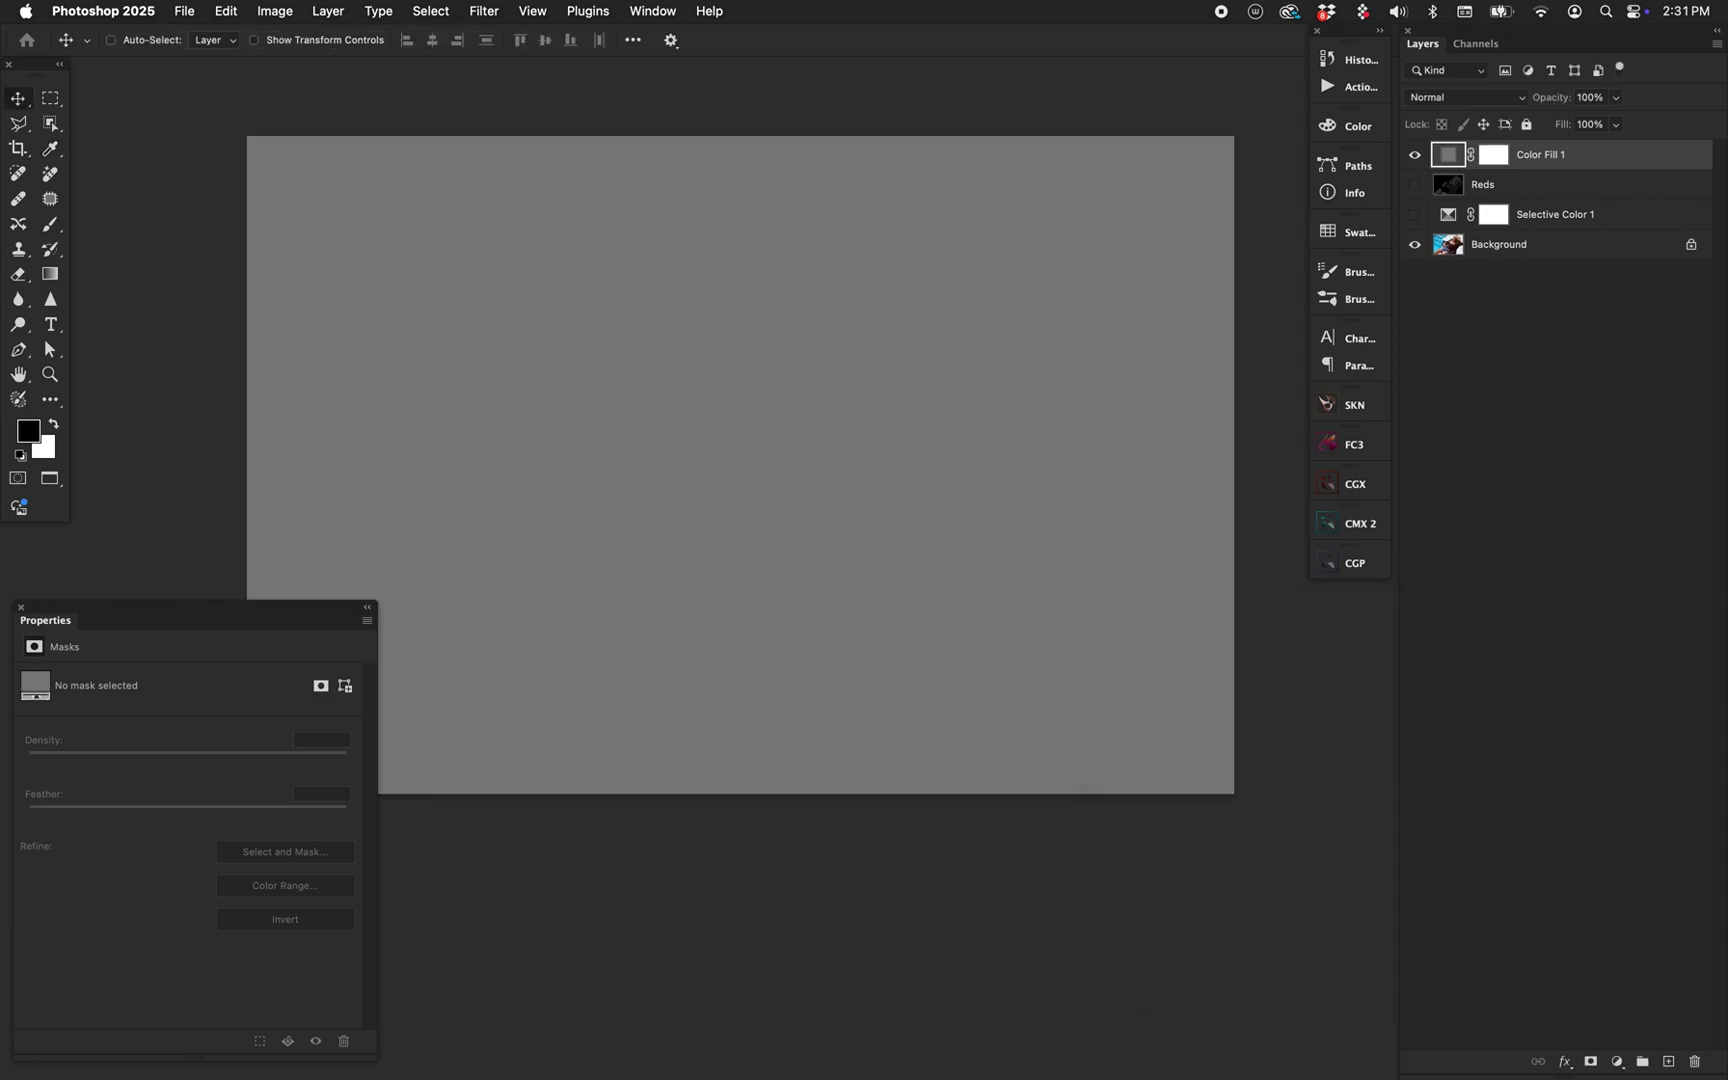
pyautogui.click(1493, 97)
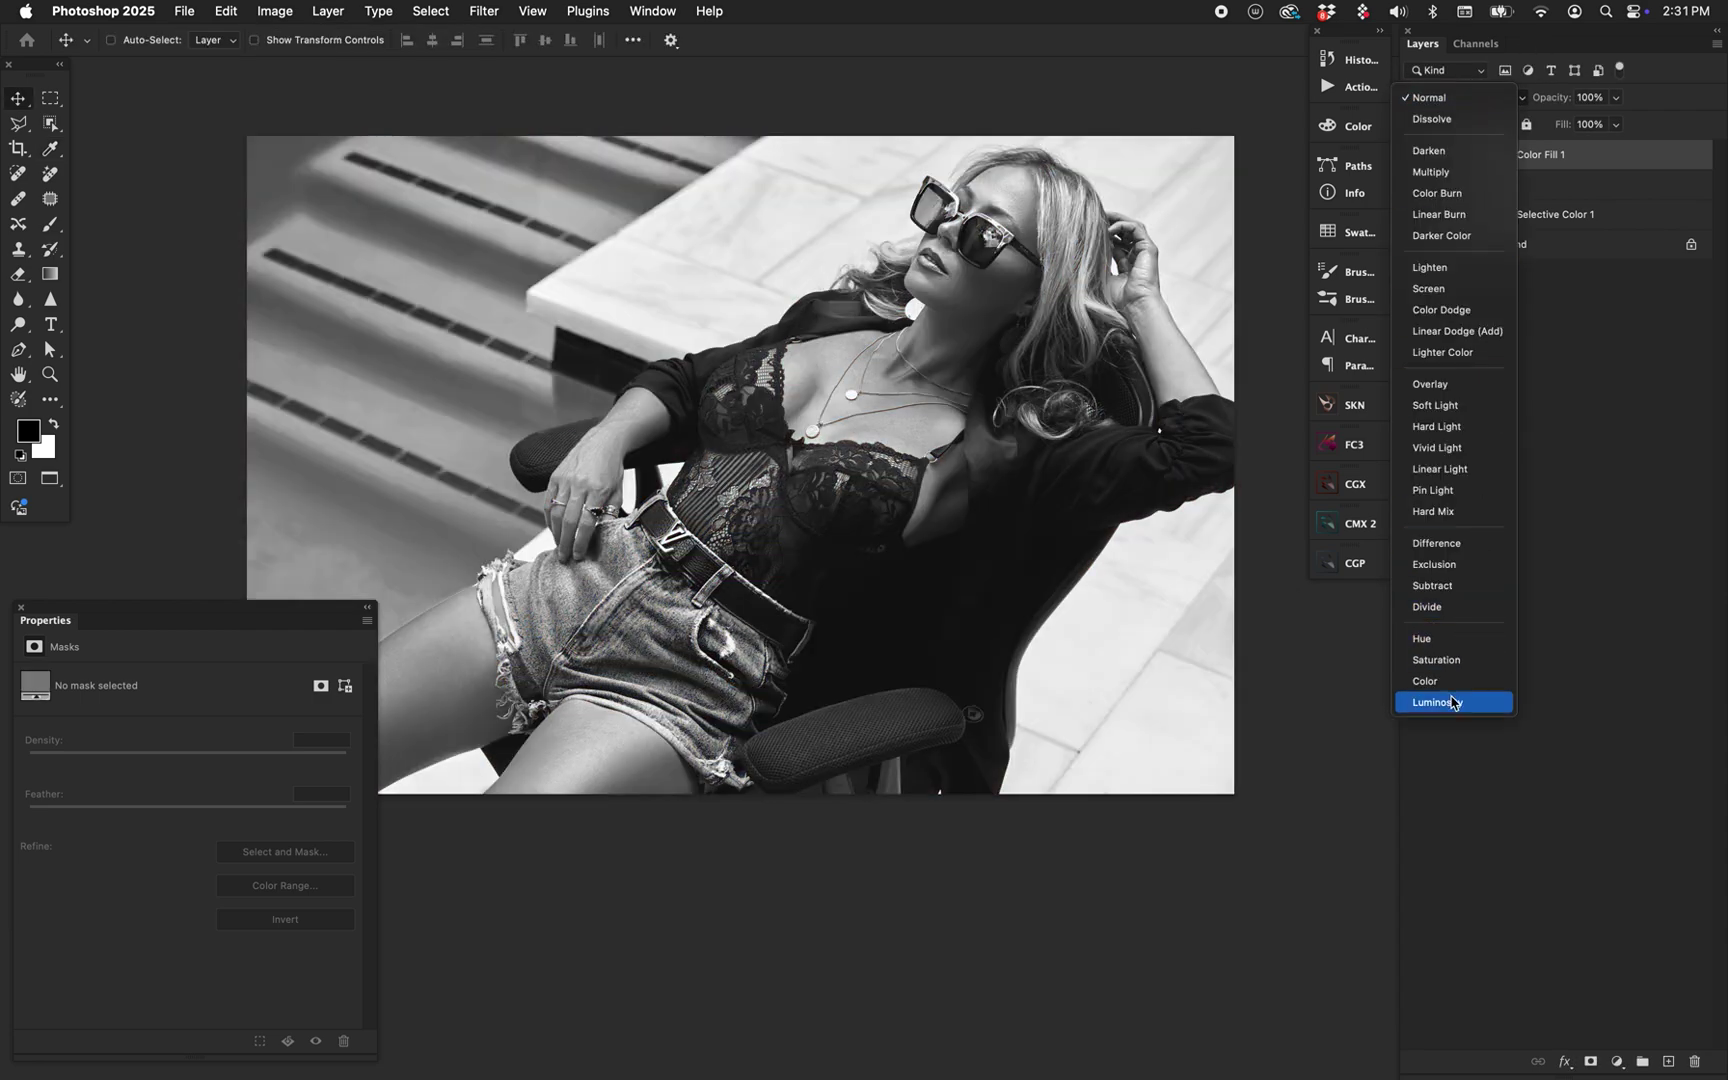
pyautogui.click(1450, 680)
# - Add a second Solid Color fill layer of neutral gray at 50% brightness and set its blend mode to Divide
pyautogui.click(1617, 1061)
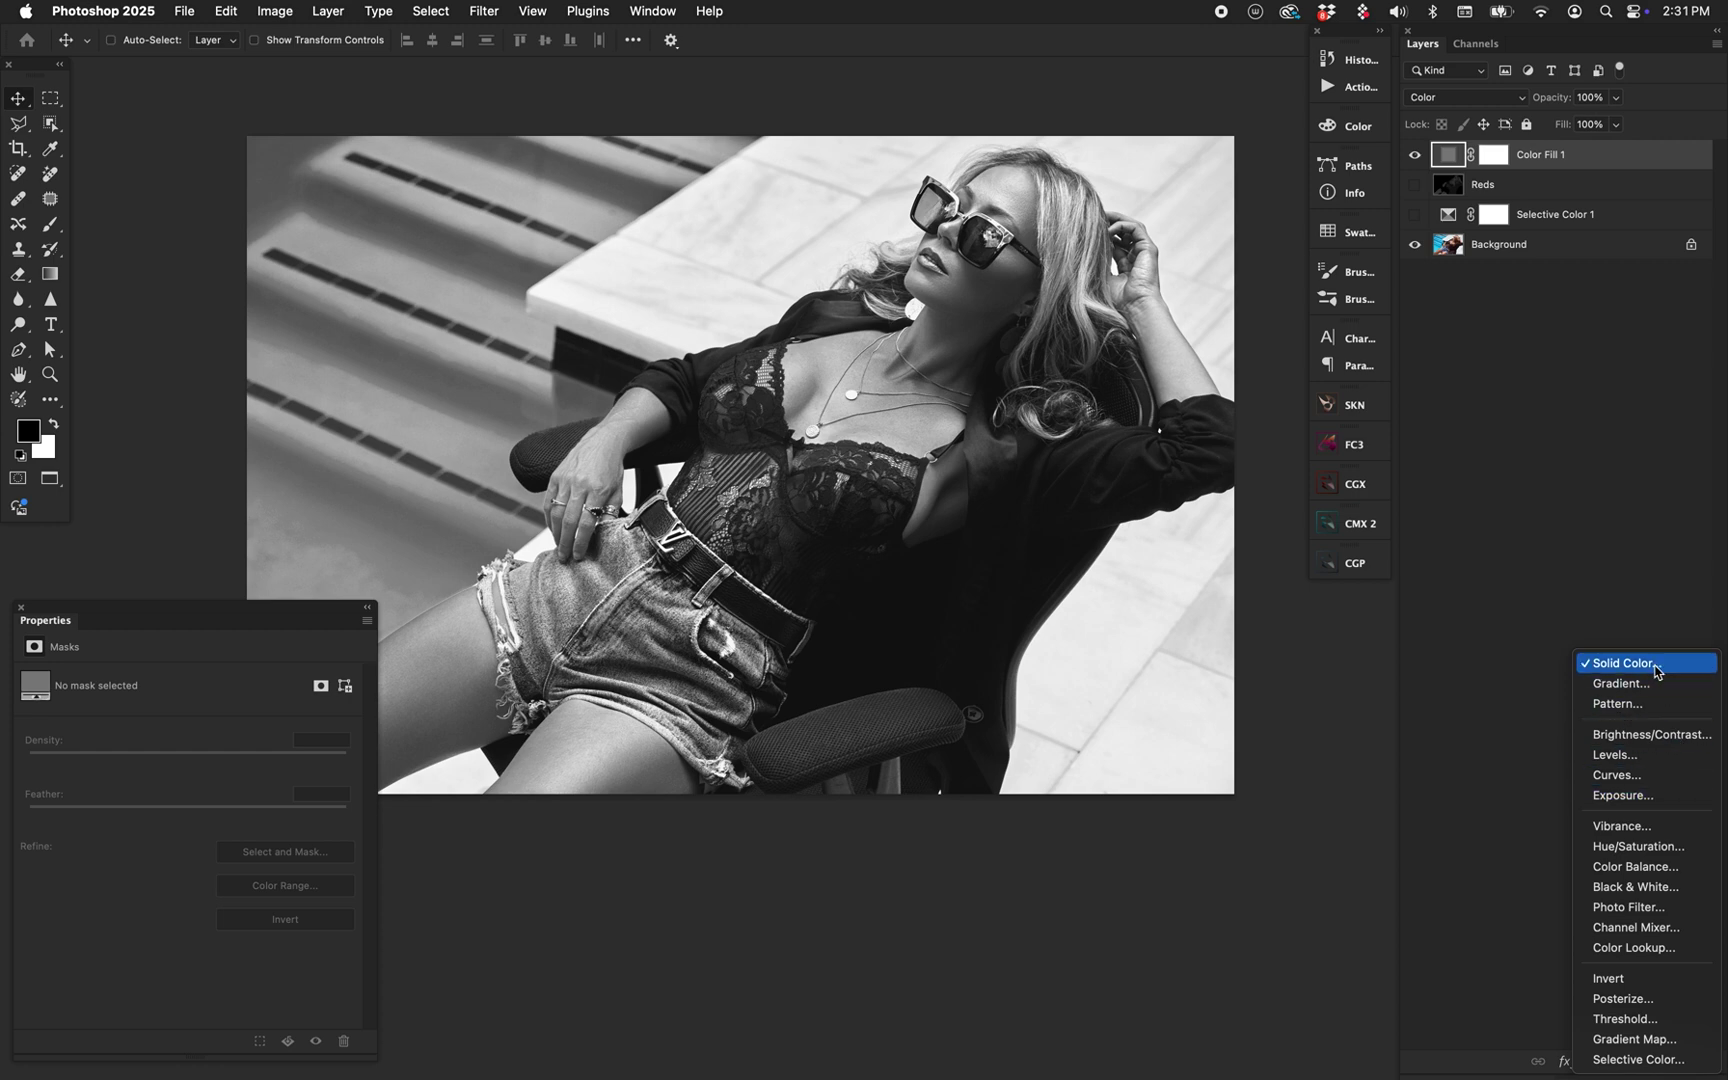
pyautogui.click(1650, 659)
pyautogui.click(1395, 780)
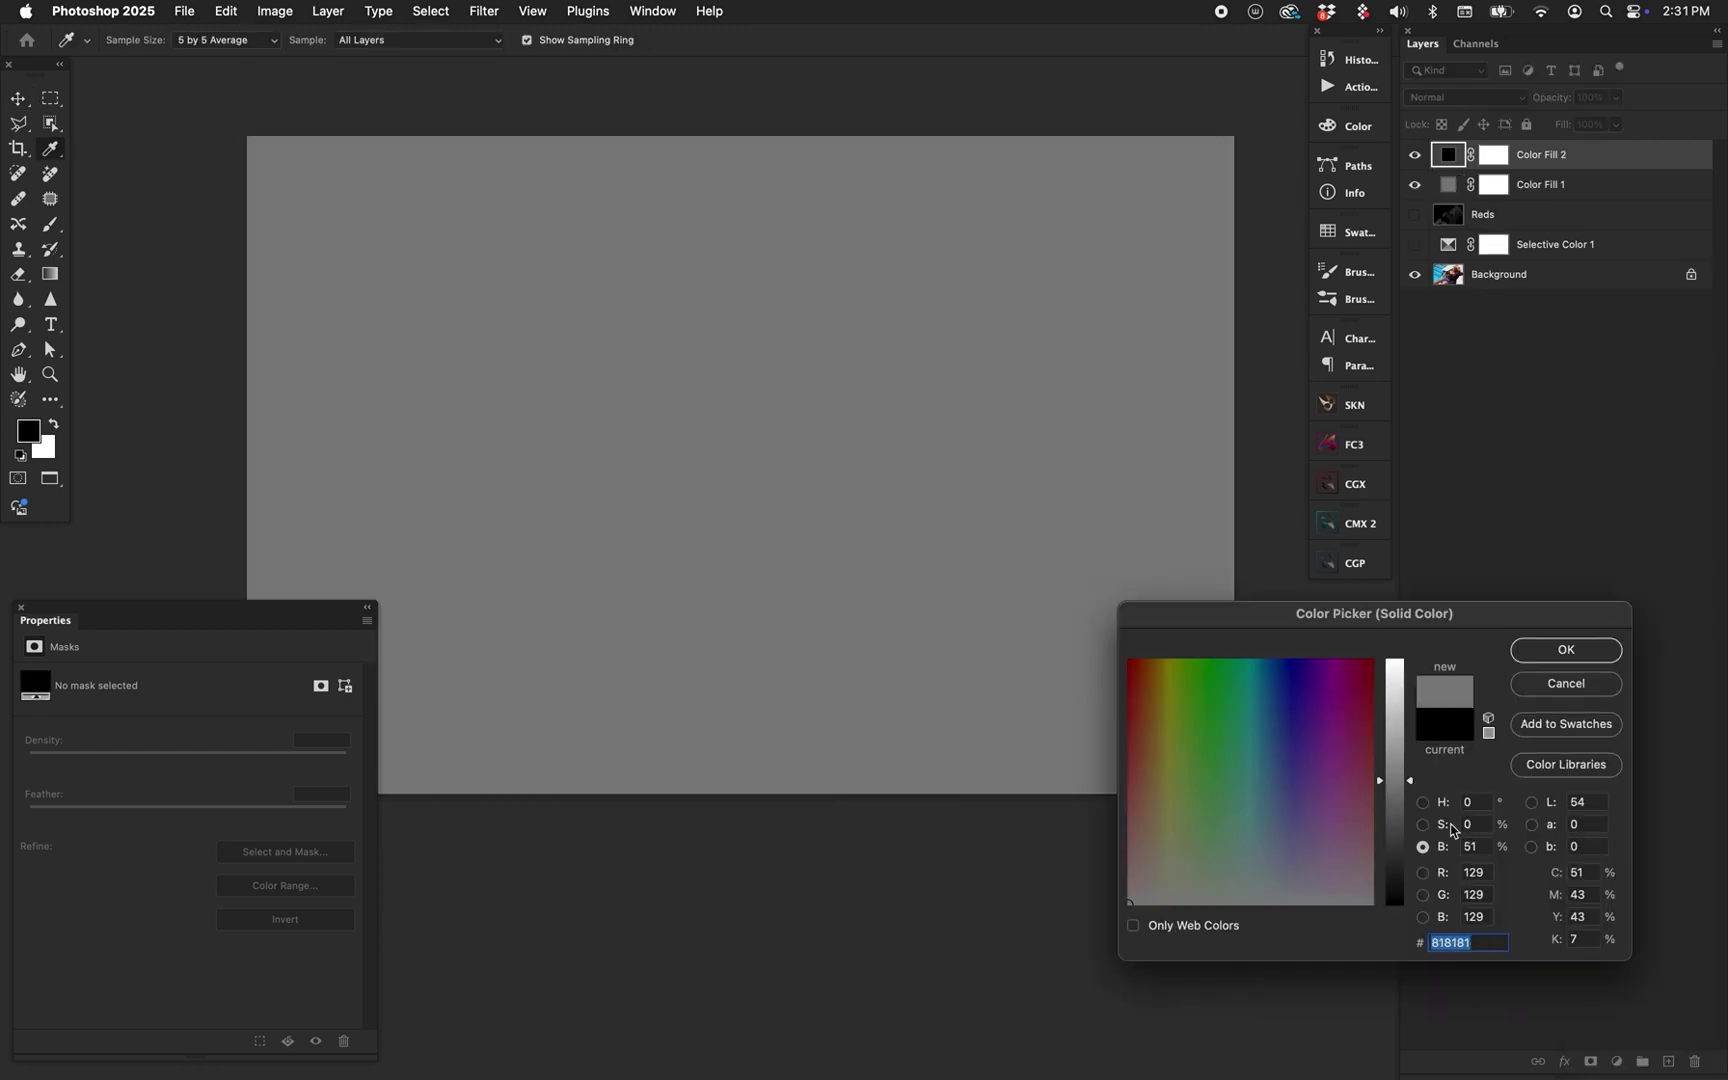
pyautogui.doubleClick(1485, 848)
pyautogui.write('5')
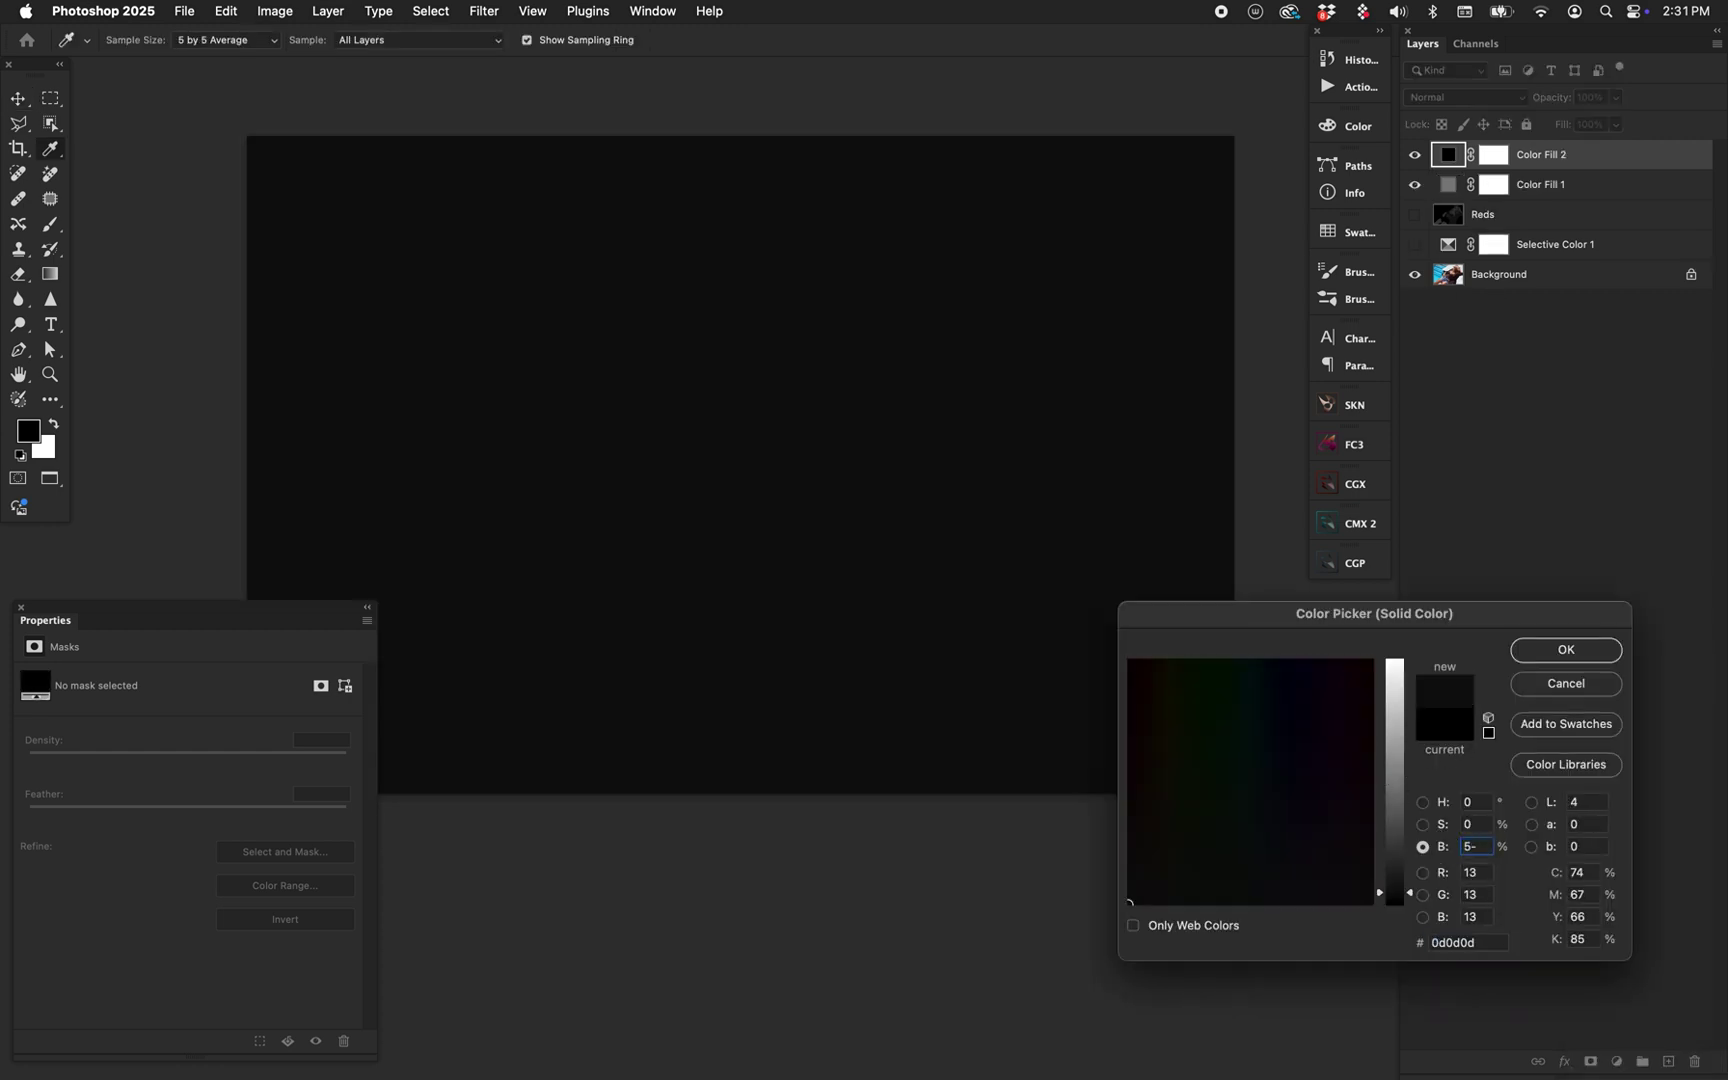
pyautogui.write('0')
pyautogui.press('Return')
pyautogui.click(1497, 97)
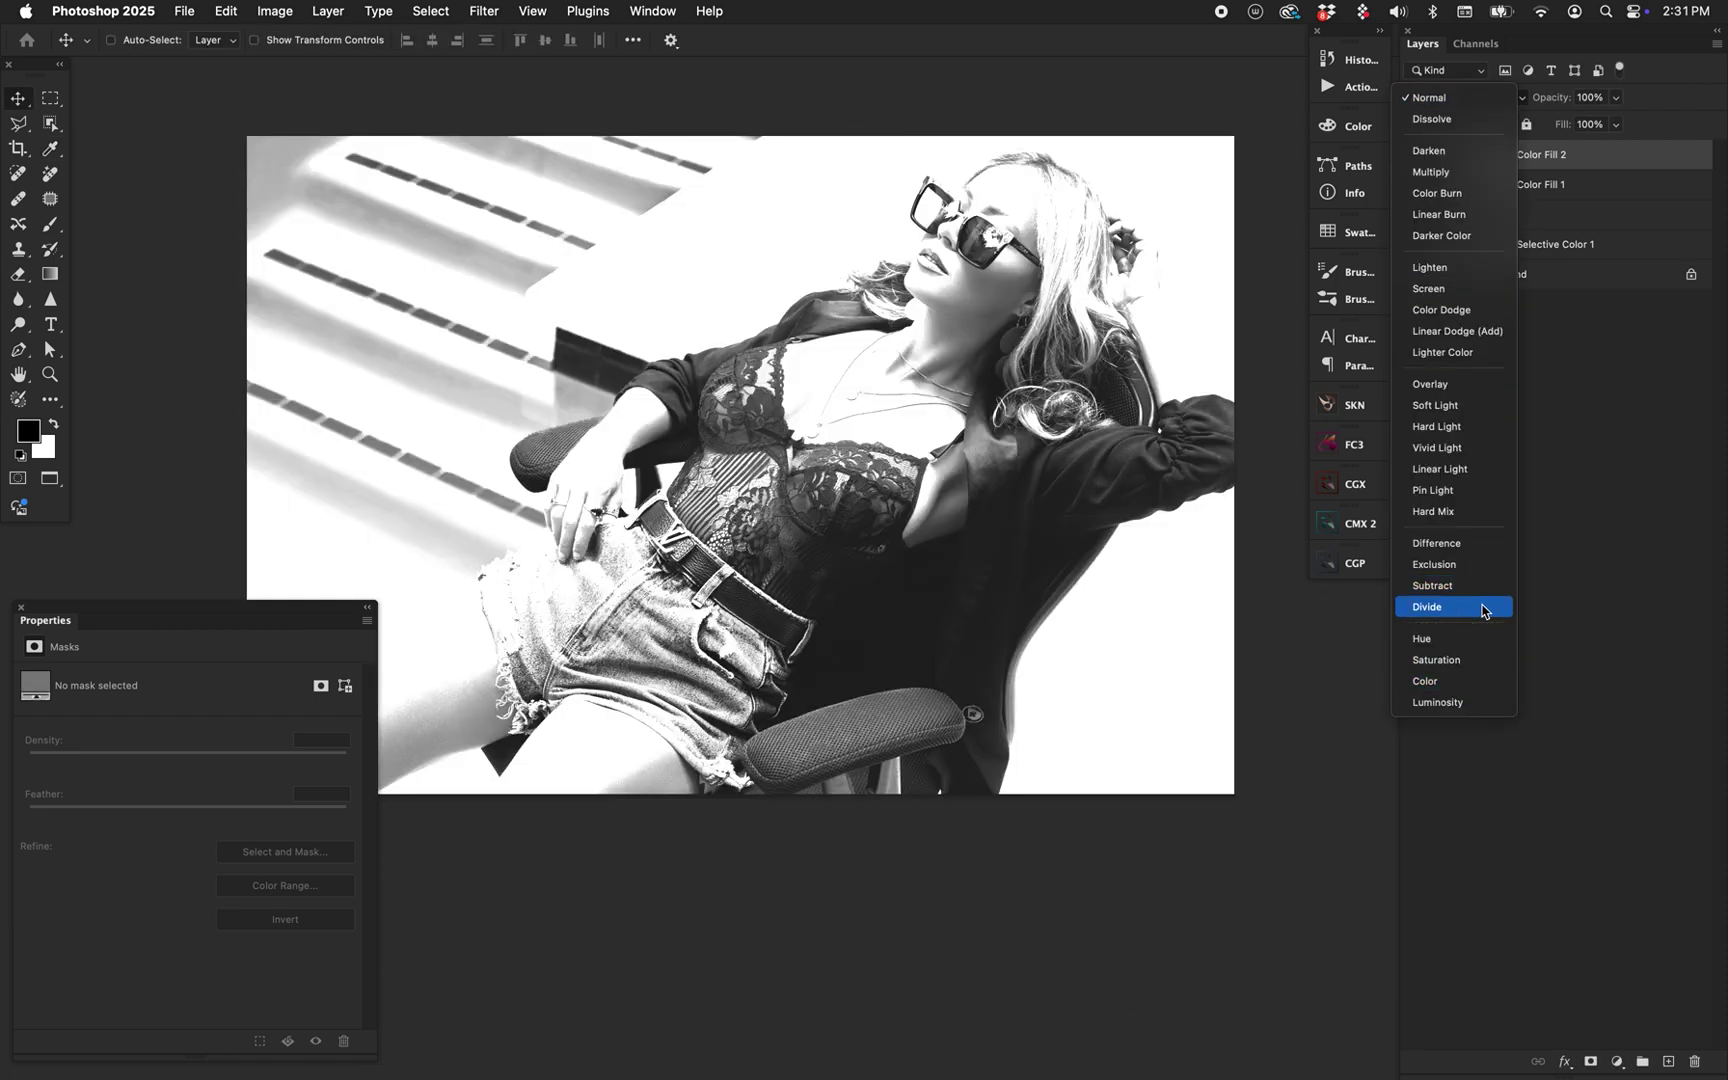
pyautogui.click(1485, 609)
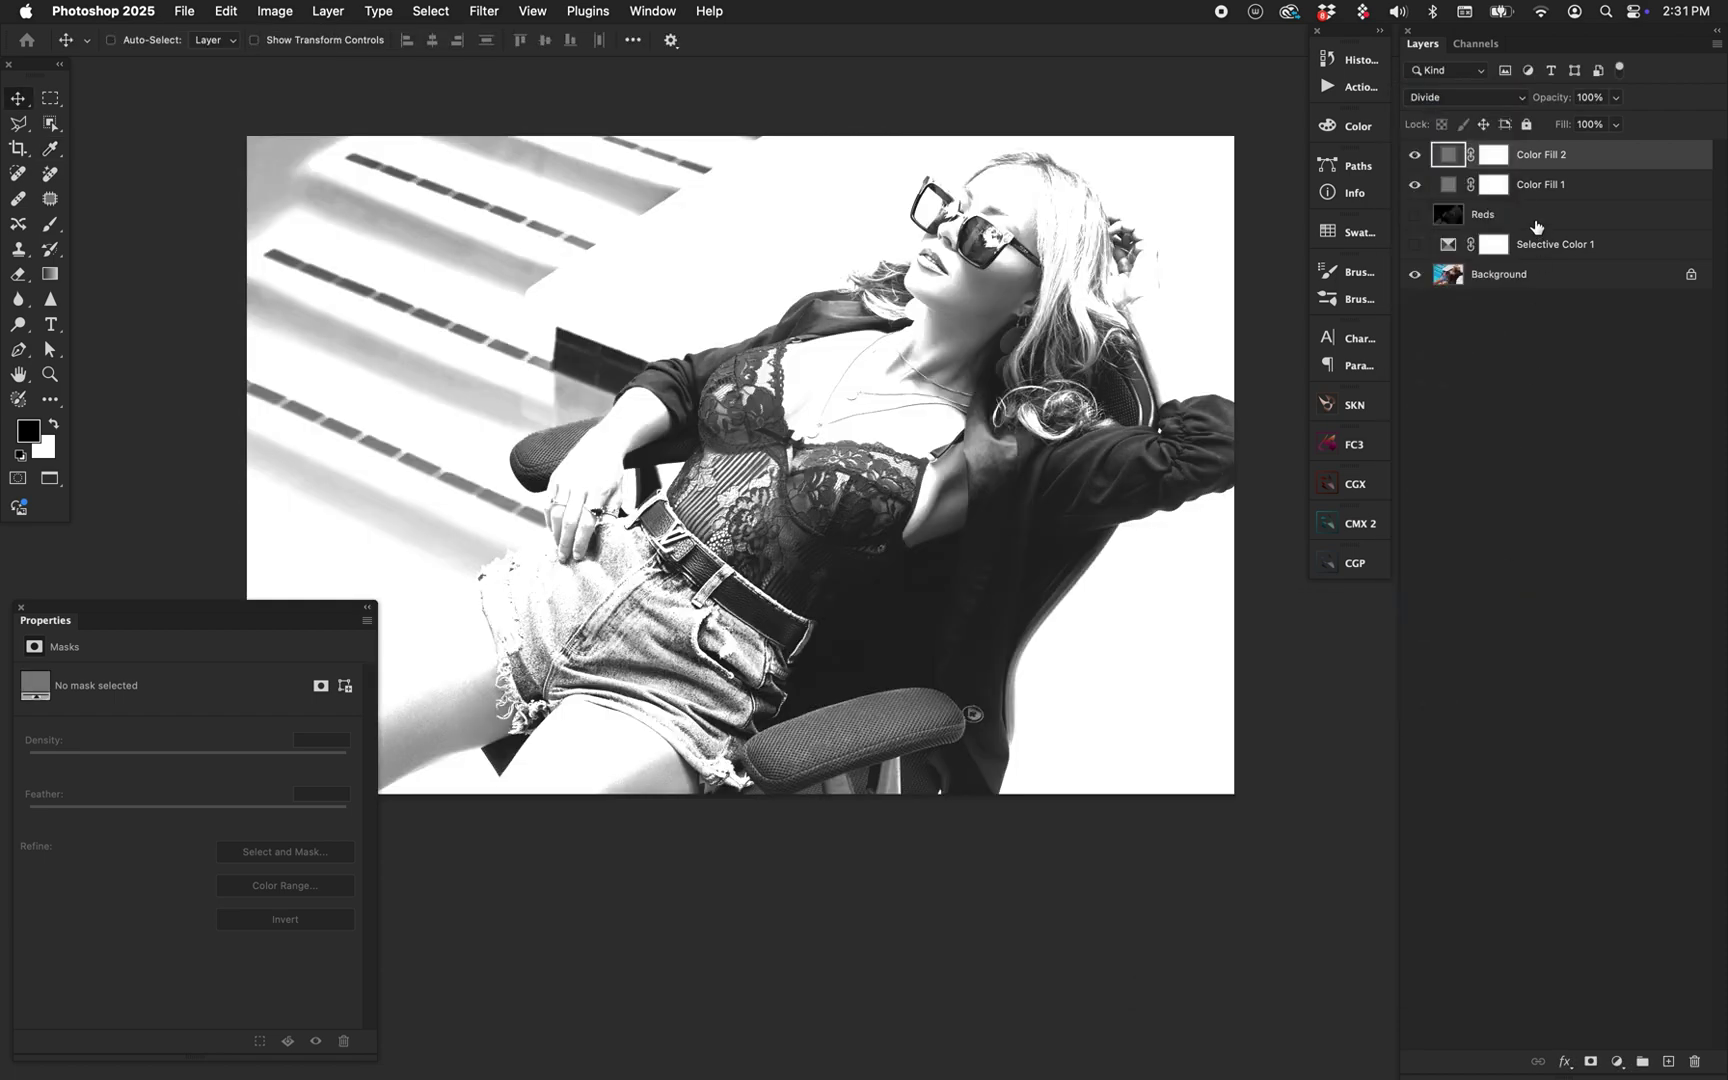
# - Add an Invert adjustment layer above the two Color Fill layers
pyautogui.click(1617, 1061)
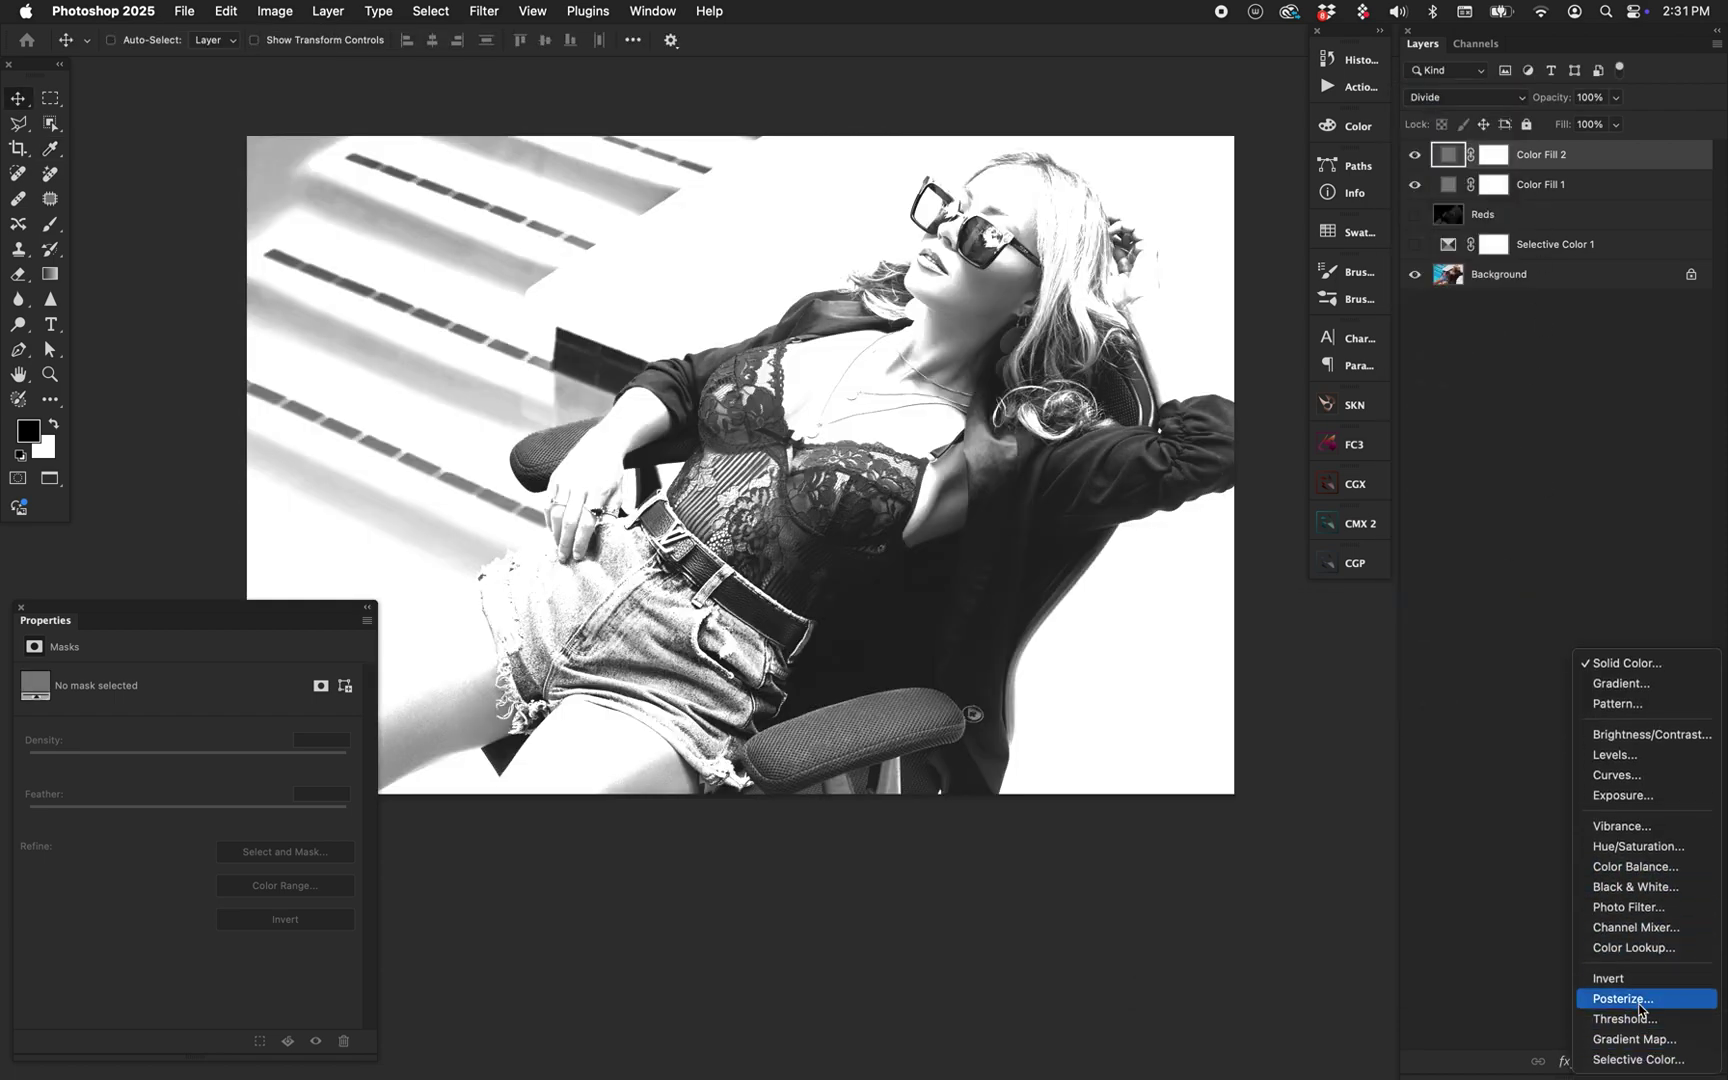
pyautogui.click(1609, 978)
pyautogui.scroll(-2, 1052, 455)
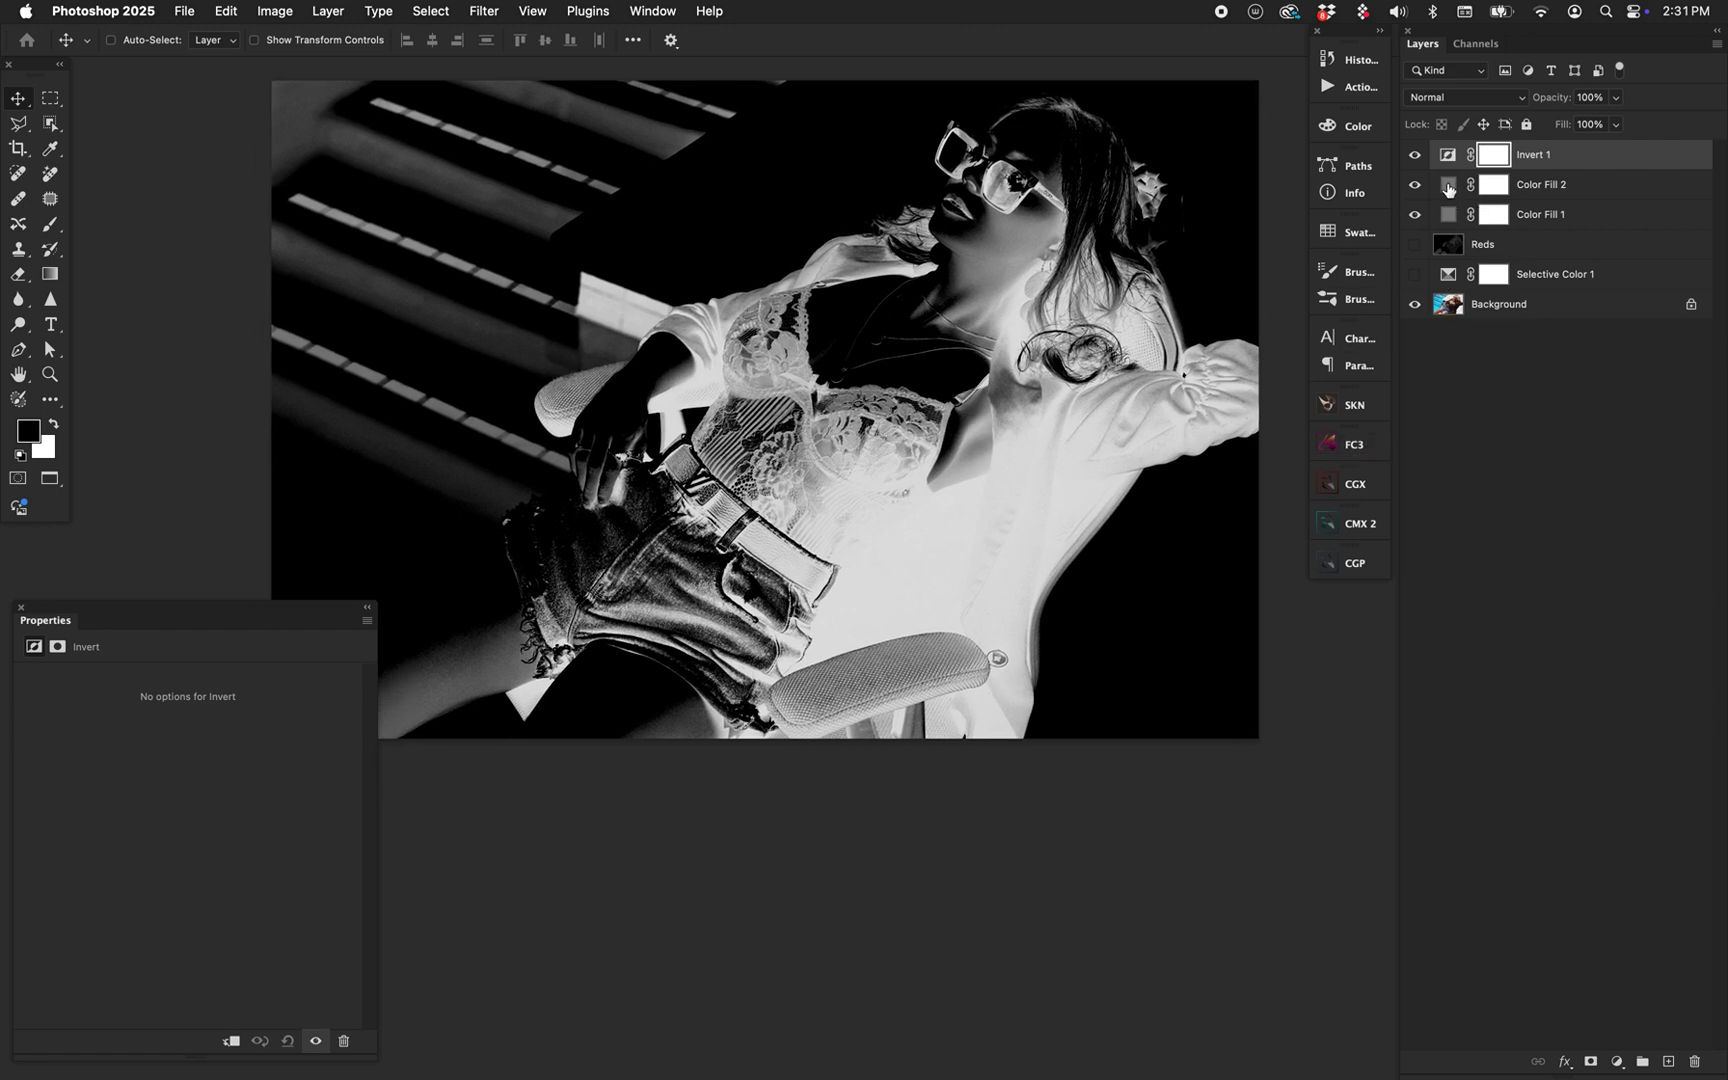
pyautogui.click(1449, 216)
pyautogui.moveTo(1451, 215)
pyautogui.mouseDown()
pyautogui.moveTo(1446, 130)
pyautogui.moveTo(1460, 222)
pyautogui.mouseUp()
pyautogui.click(1449, 160)
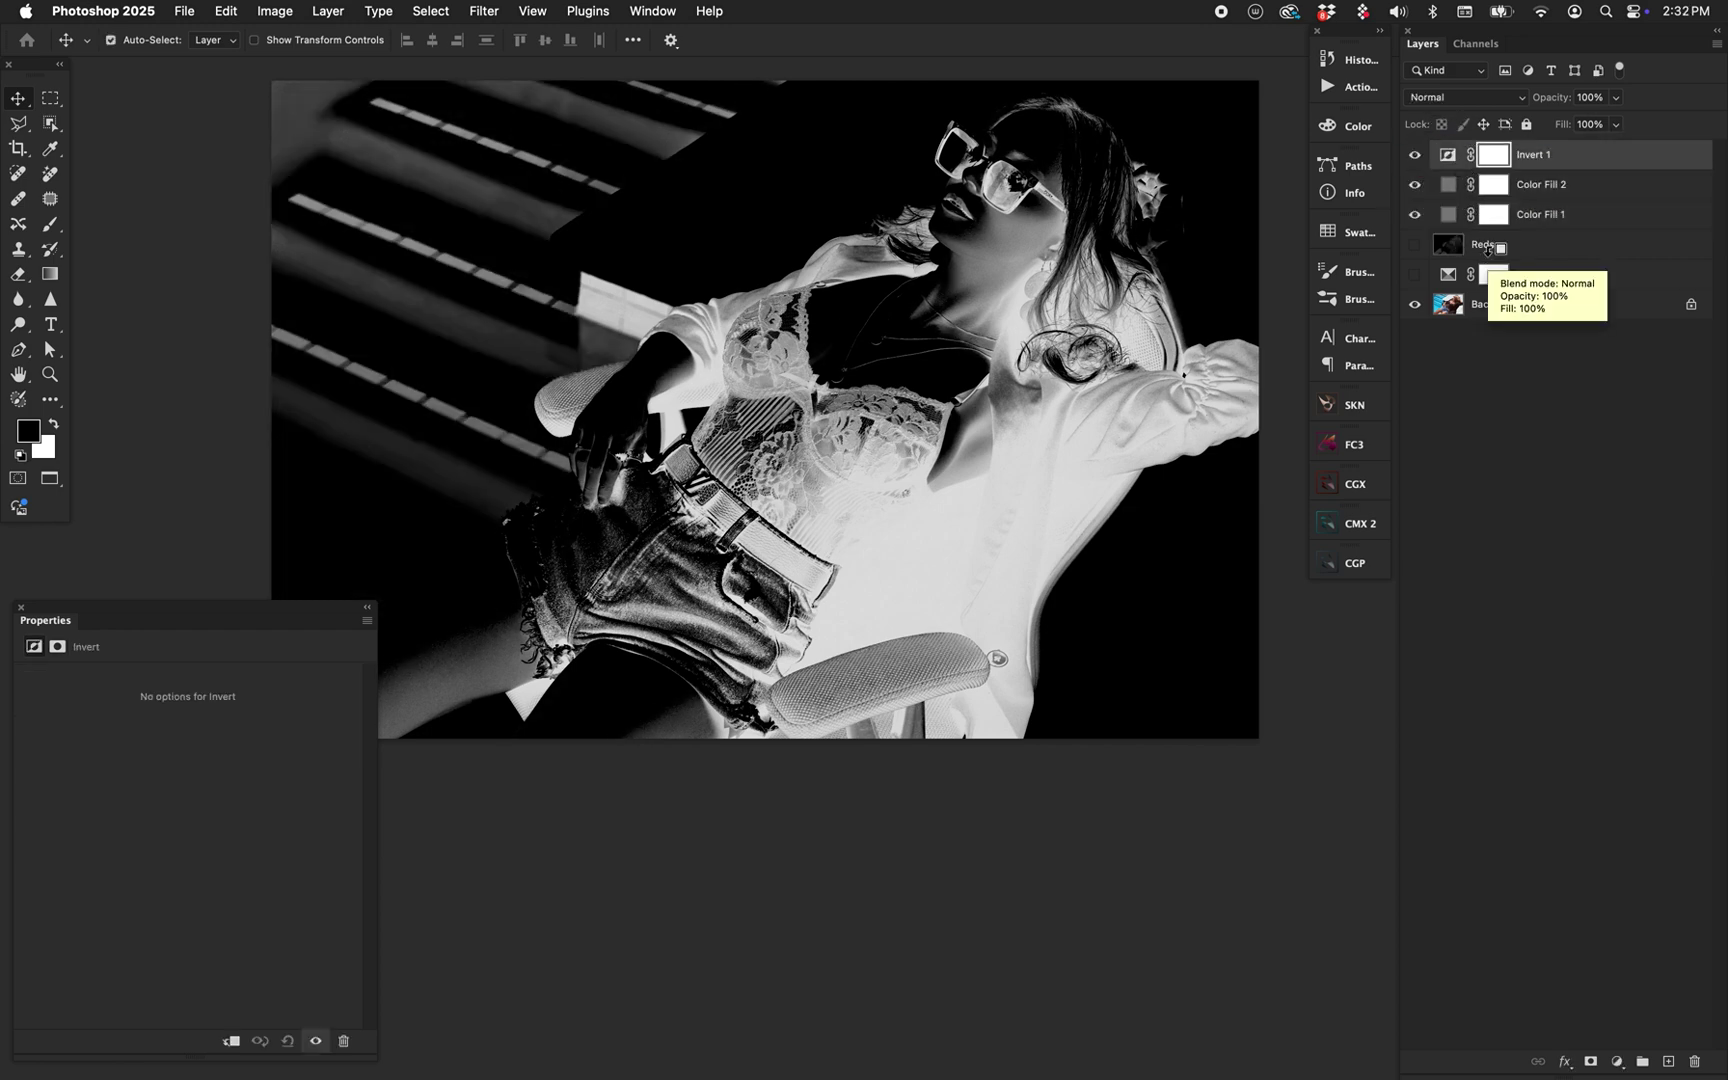
# - Stamp the visible image into a new layer named Shadows and hide the Invert and both Color Fill layers
pyautogui.press('super+alt+shift+e')
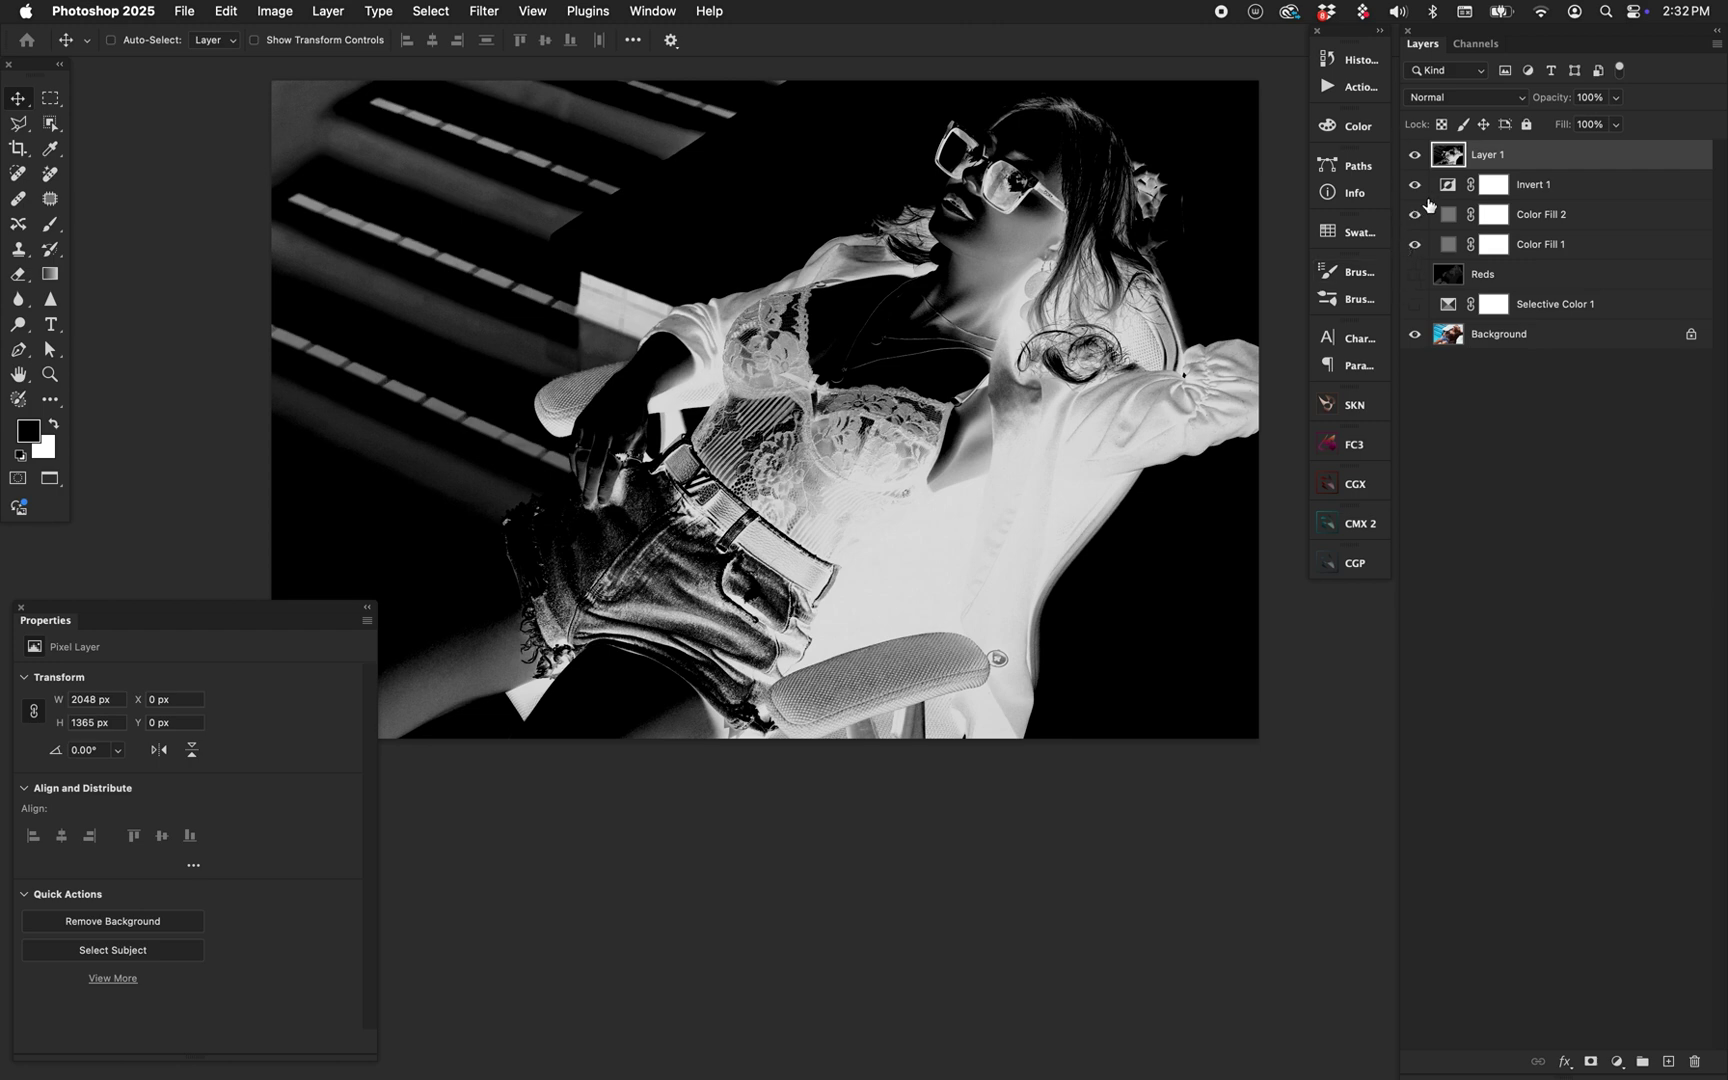
pyautogui.moveTo(1418, 196); pyautogui.dragTo(1415, 246)
pyautogui.doubleClick(1487, 154)
pyautogui.write('Shadows')
pyautogui.press('Return')
# - Delete the Selective Color adjustment layer and select the Invert and both Color Fill layers
pyautogui.click(1555, 304)
pyautogui.moveTo(1555, 304); pyautogui.dragTo(1694, 1061)
pyautogui.click(1560, 184)
pyautogui.keyDown('shift'); pyautogui.click(1560, 244); pyautogui.keyUp('shift')
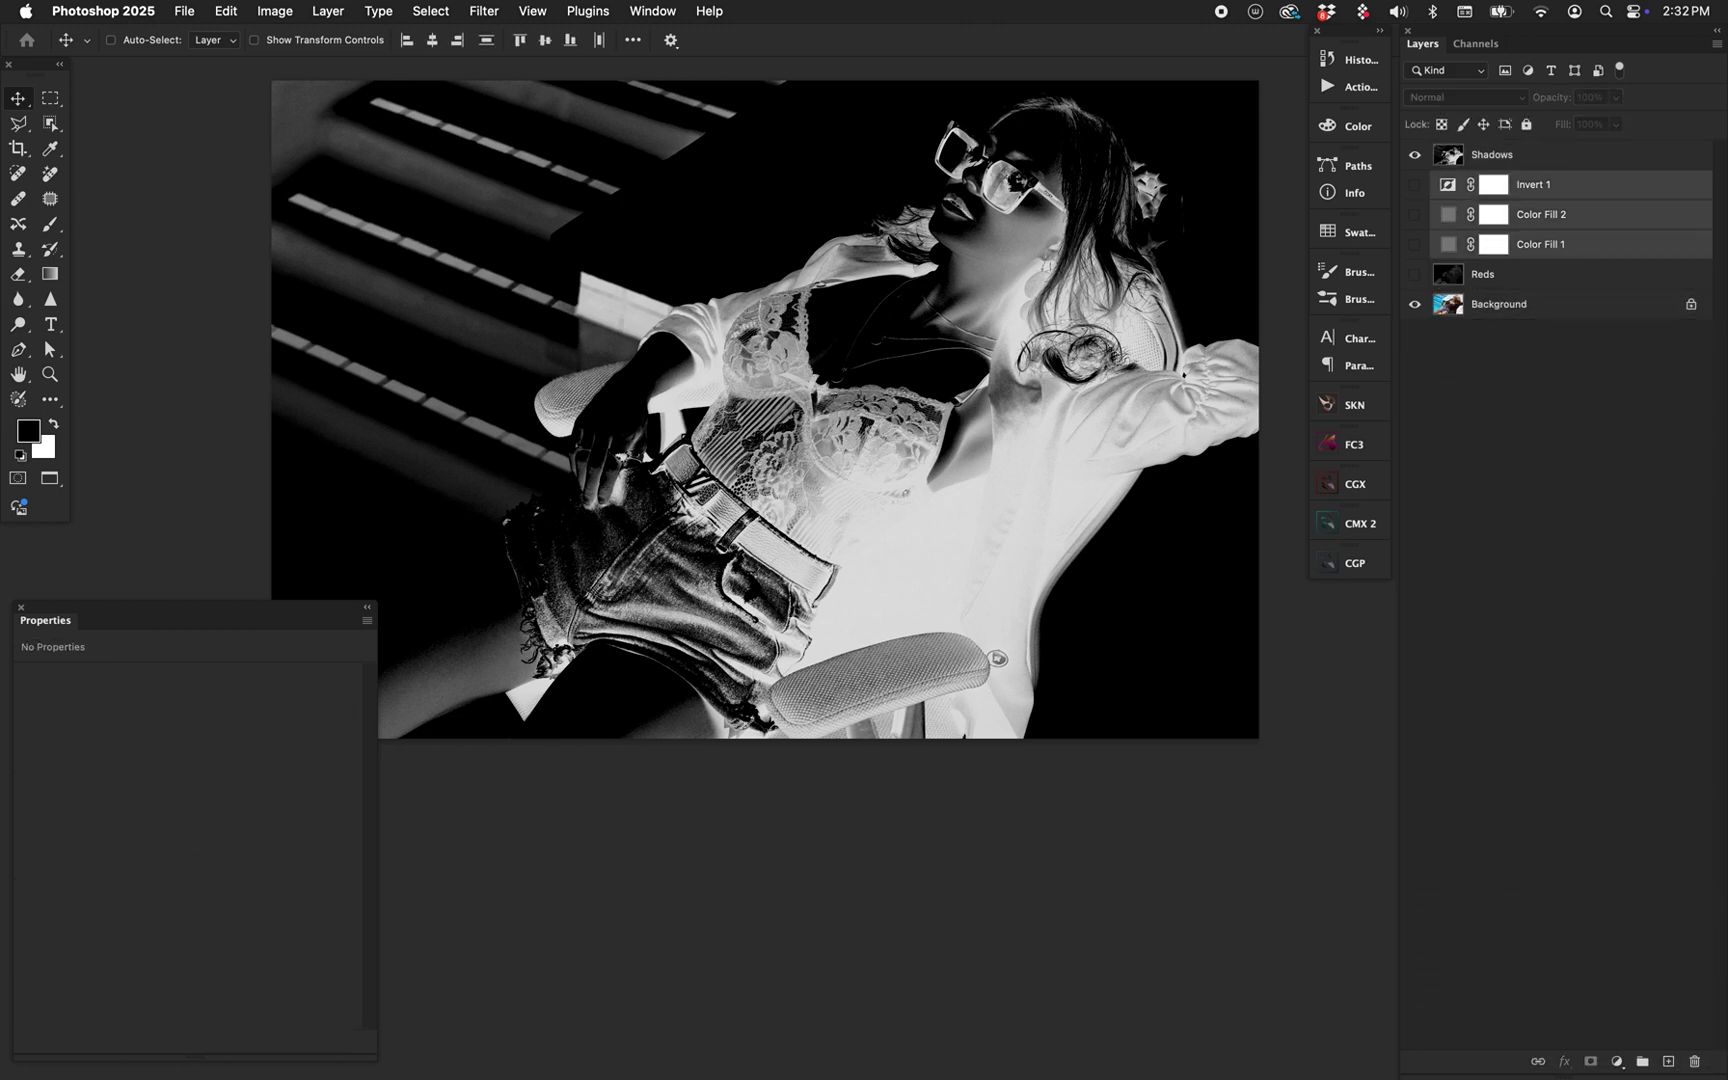
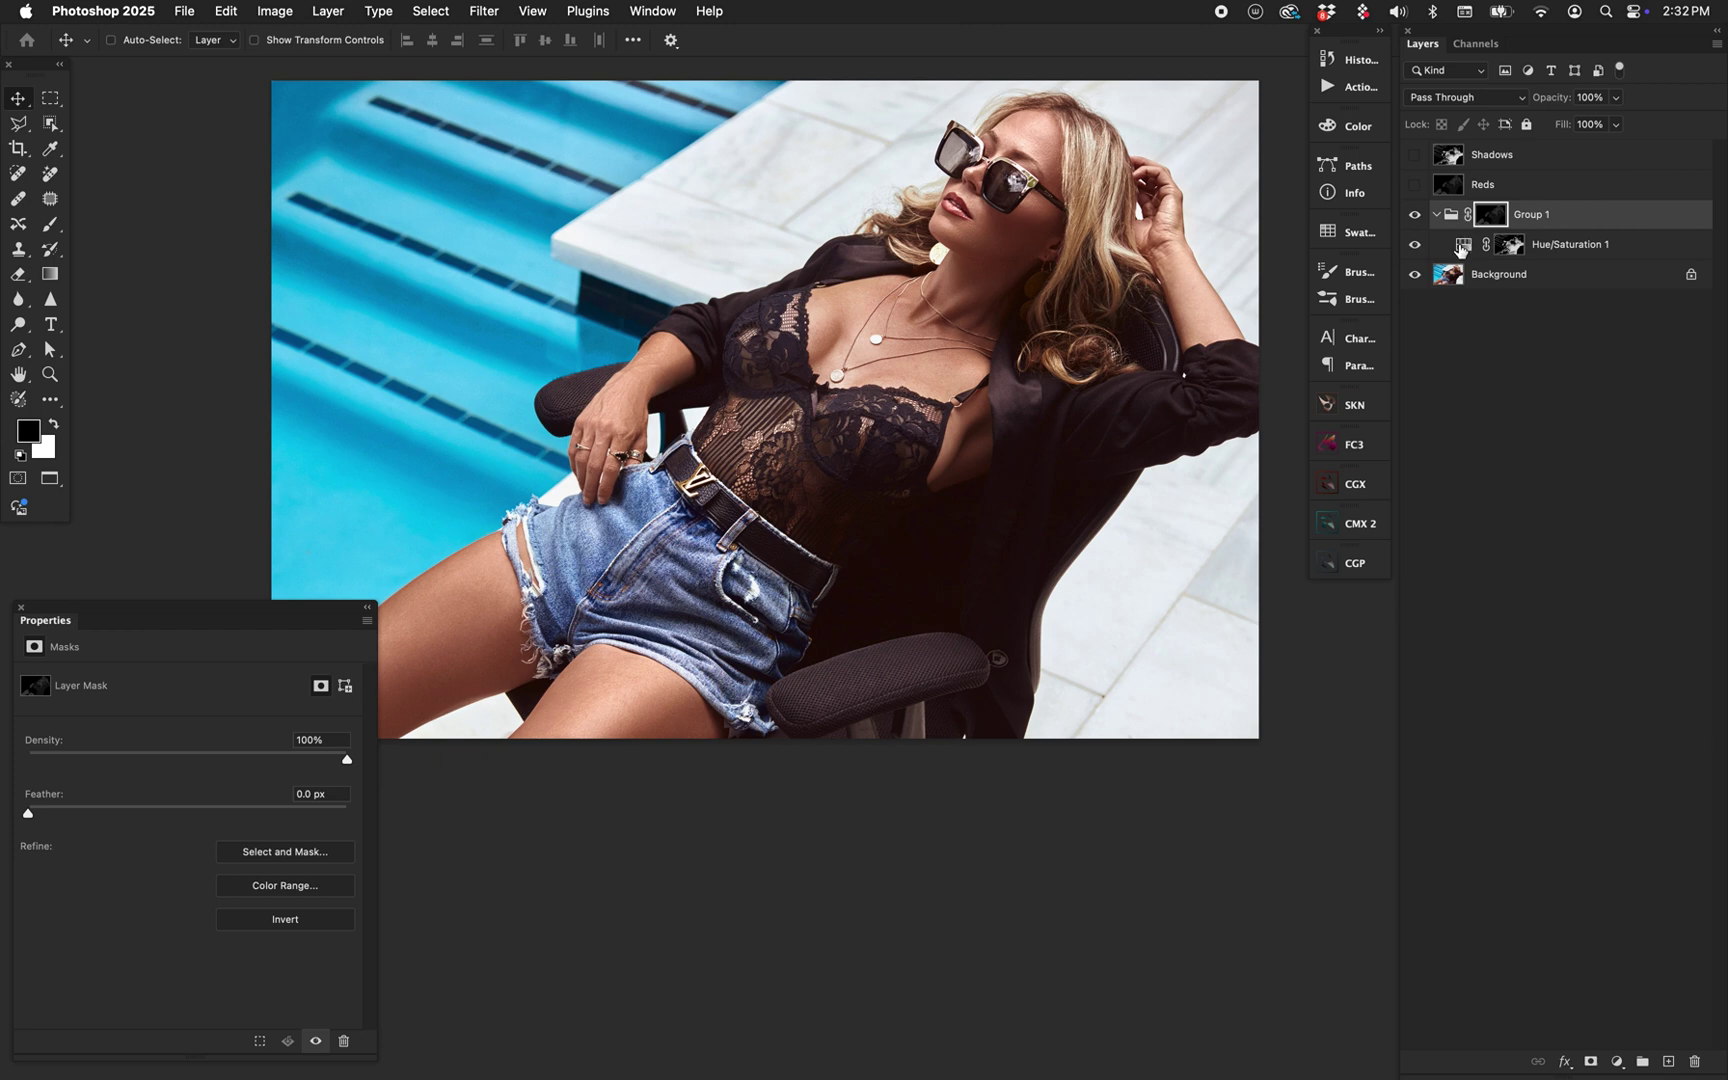
# - Set Hue to +165 and Saturation to +100 in the Hue/Saturation adjustment inside Group 1
pyautogui.click(1466, 247)
pyautogui.moveTo(210, 755); pyautogui.dragTo(110, 748)
pyautogui.moveTo(226, 790); pyautogui.dragTo(431, 778)
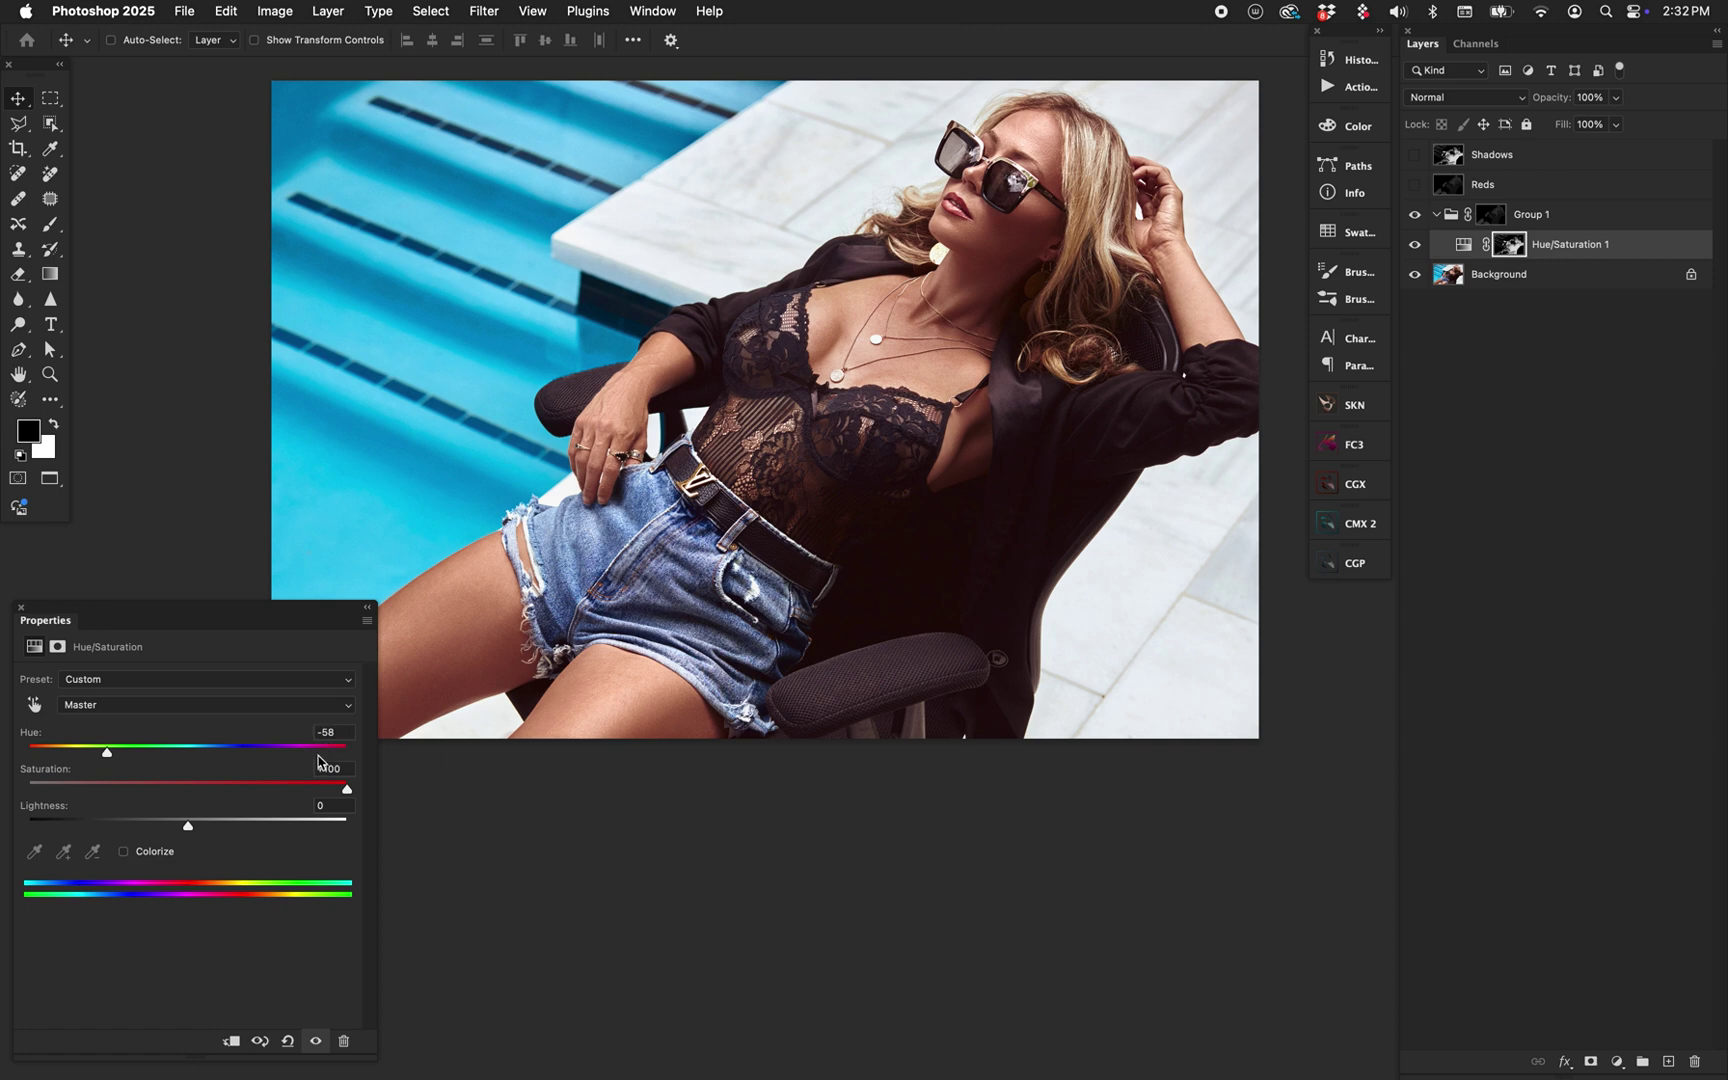
pyautogui.moveTo(327, 750)
pyautogui.mouseDown()
pyautogui.moveTo(104, 752)
pyautogui.moveTo(285, 750)
pyautogui.moveTo(116, 767)
pyautogui.moveTo(337, 752)
pyautogui.mouseUp()
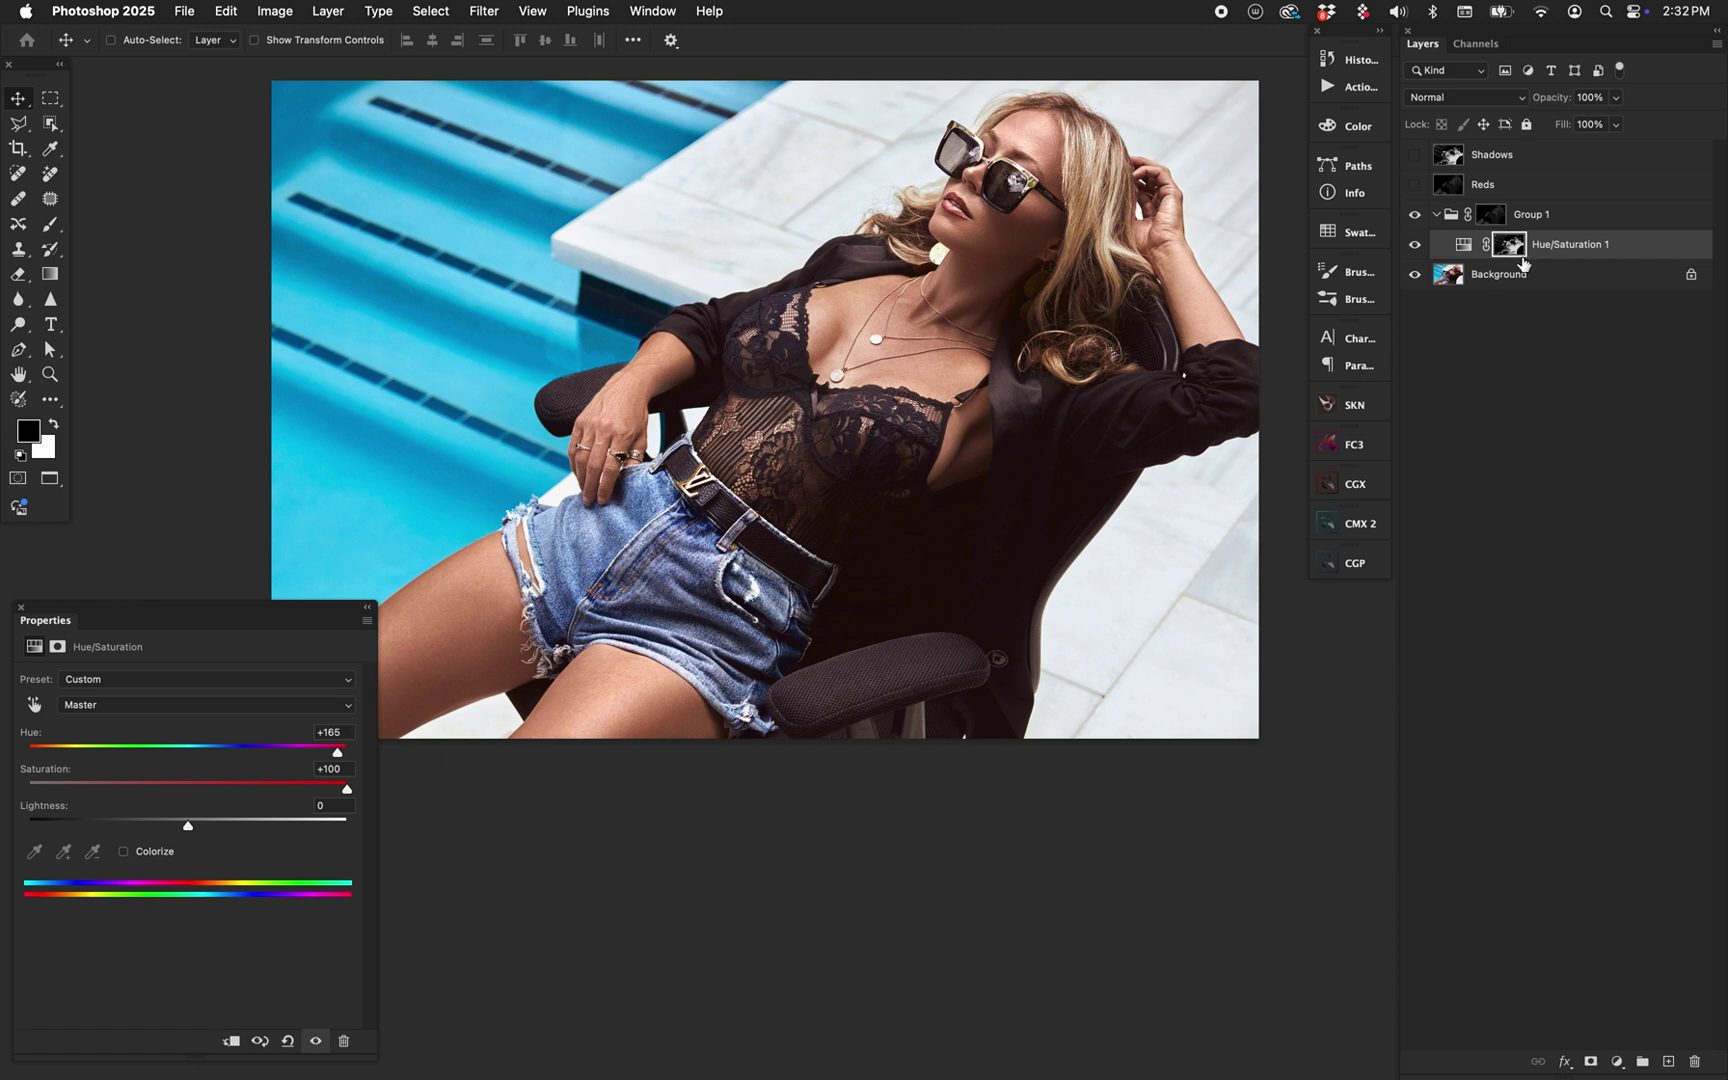
# - With both masks black, load the Shadows layer's luminosity as a selection and fill the Hue/Saturation mask with white through it
pyautogui.click(1490, 214)
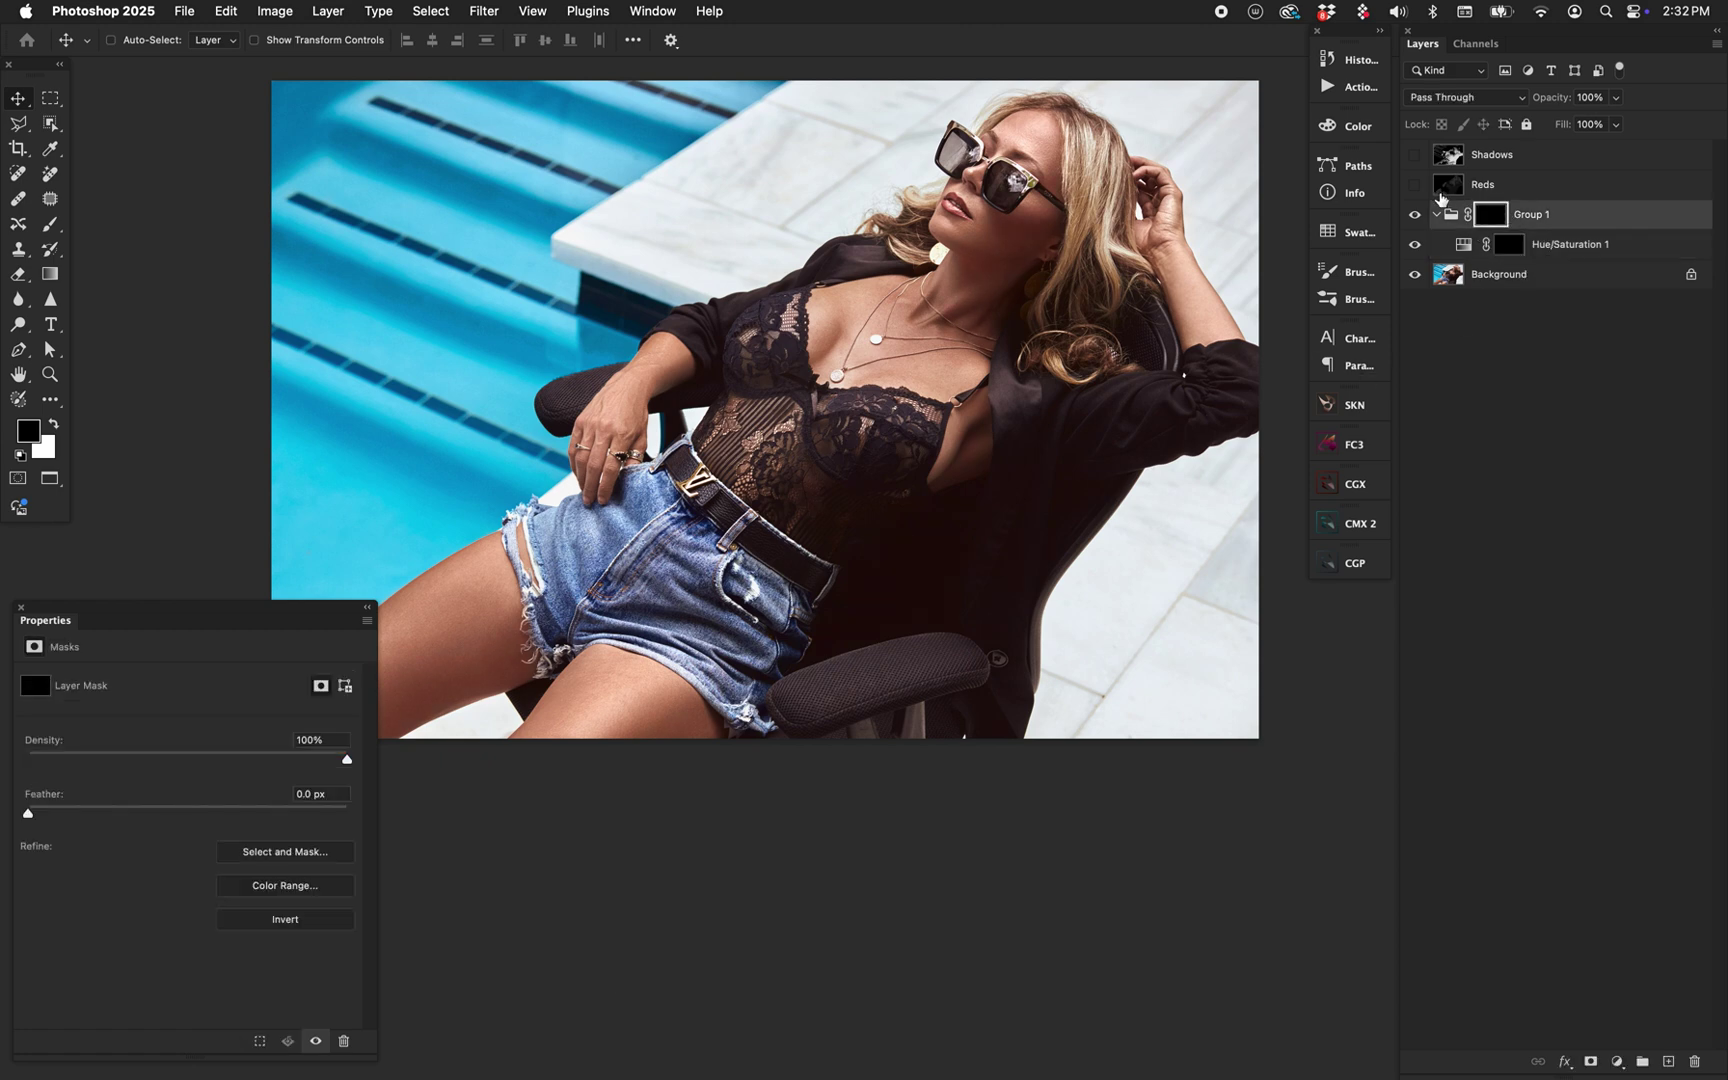
pyautogui.click(1414, 154)
pyautogui.click(1475, 164)
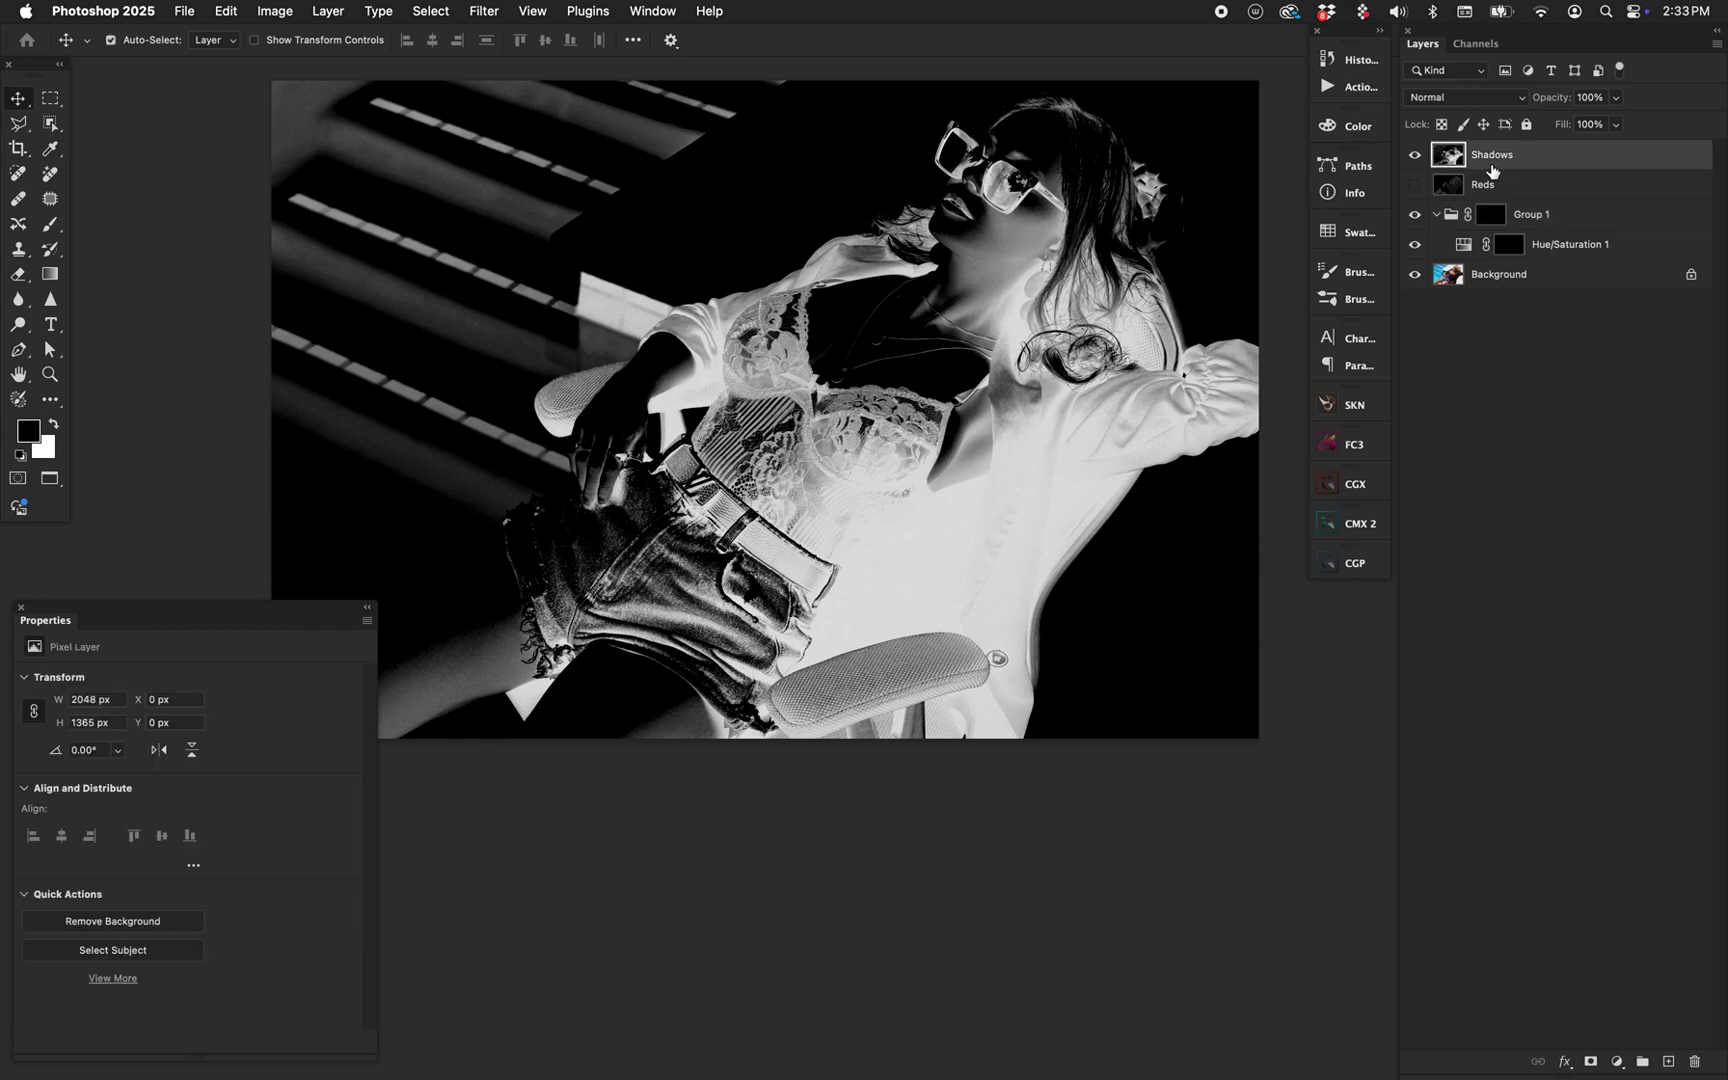
pyautogui.press('super+alt+2')
pyautogui.click(1414, 154)
pyautogui.click(1509, 244)
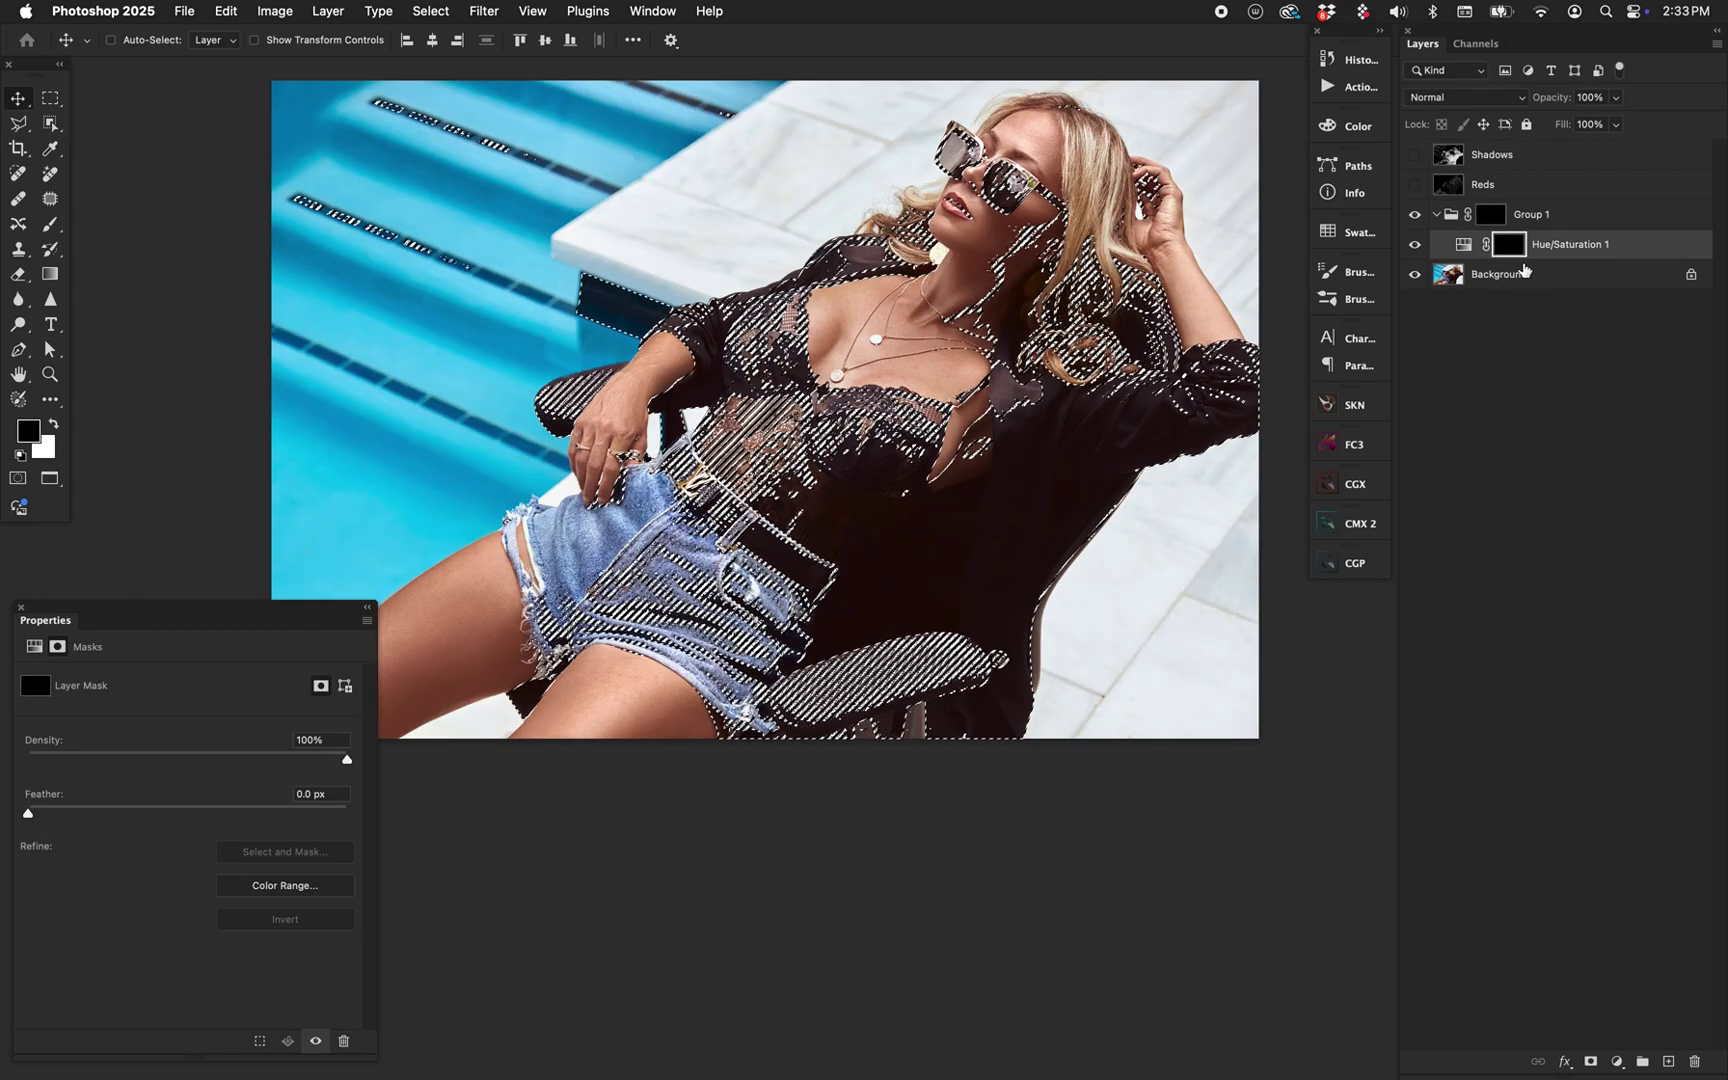
pyautogui.press('super+BackSpace')
pyautogui.press('super+d')
# - Load the Reds layer's luminosity as a selection, hide that layer, and invert the Group 1 mask within the selection
pyautogui.click(1414, 184)
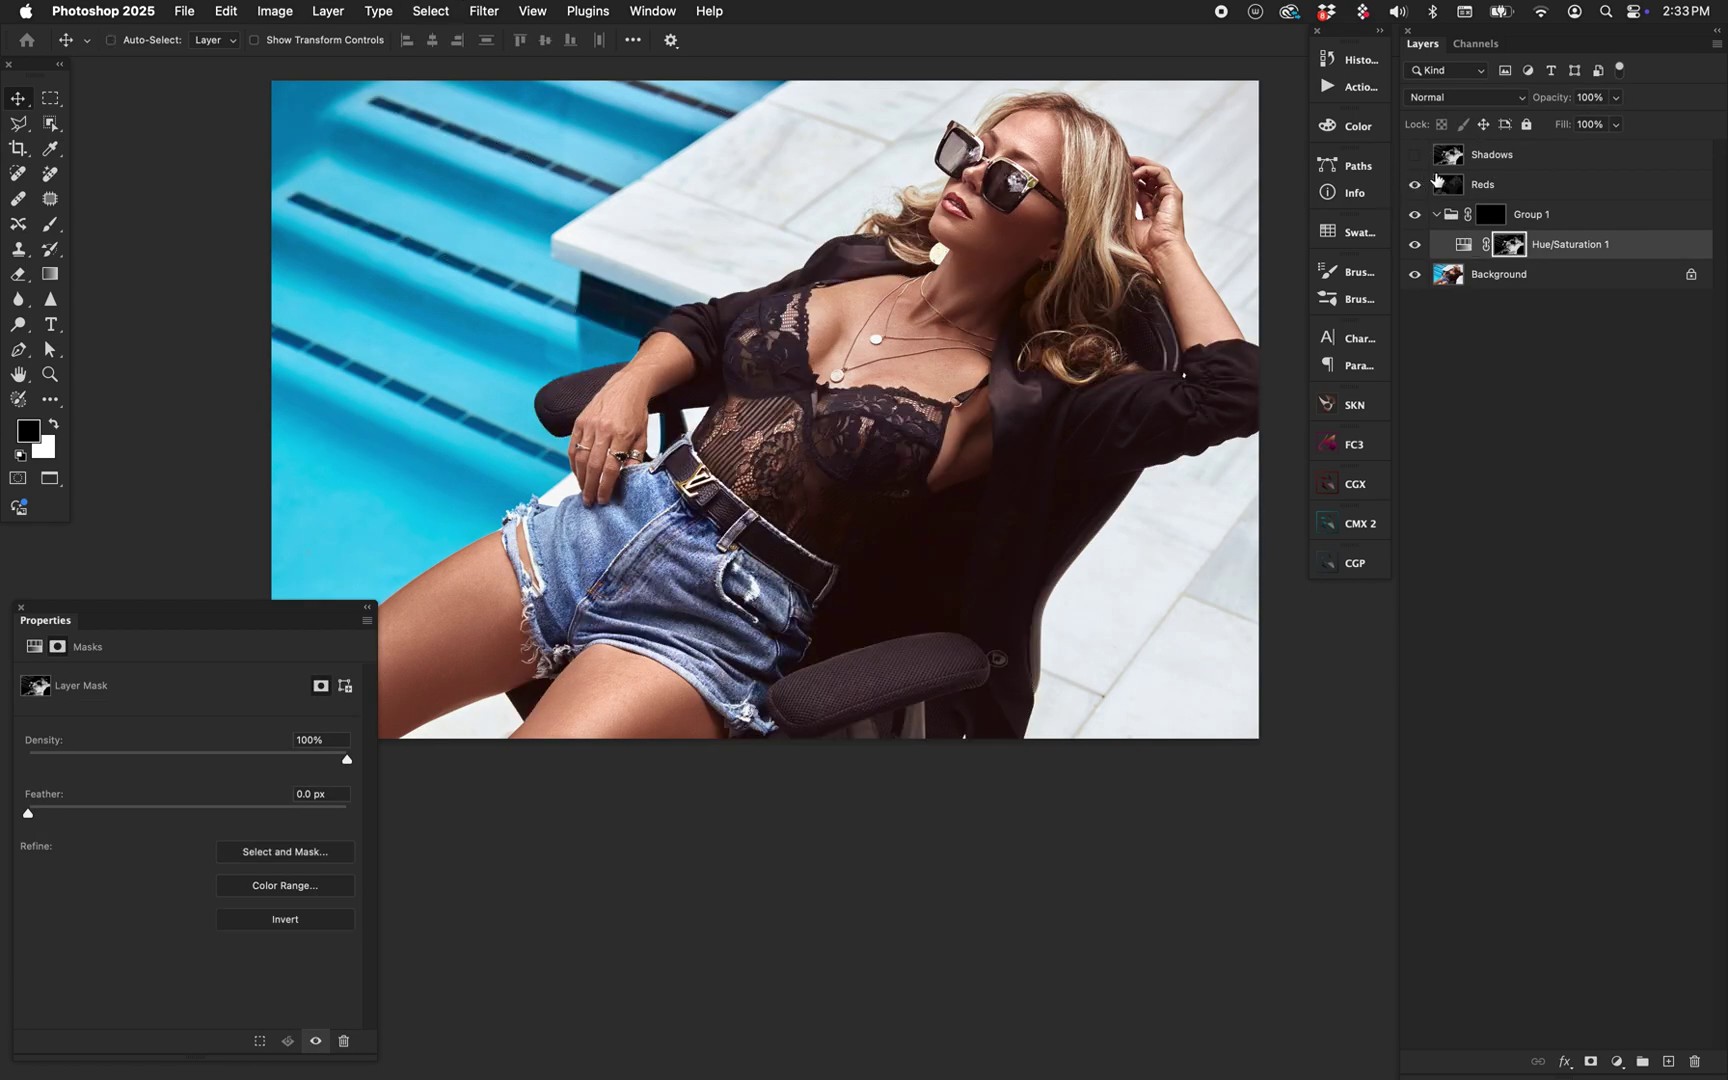
pyautogui.click(1462, 188)
pyautogui.press('super+alt+2')
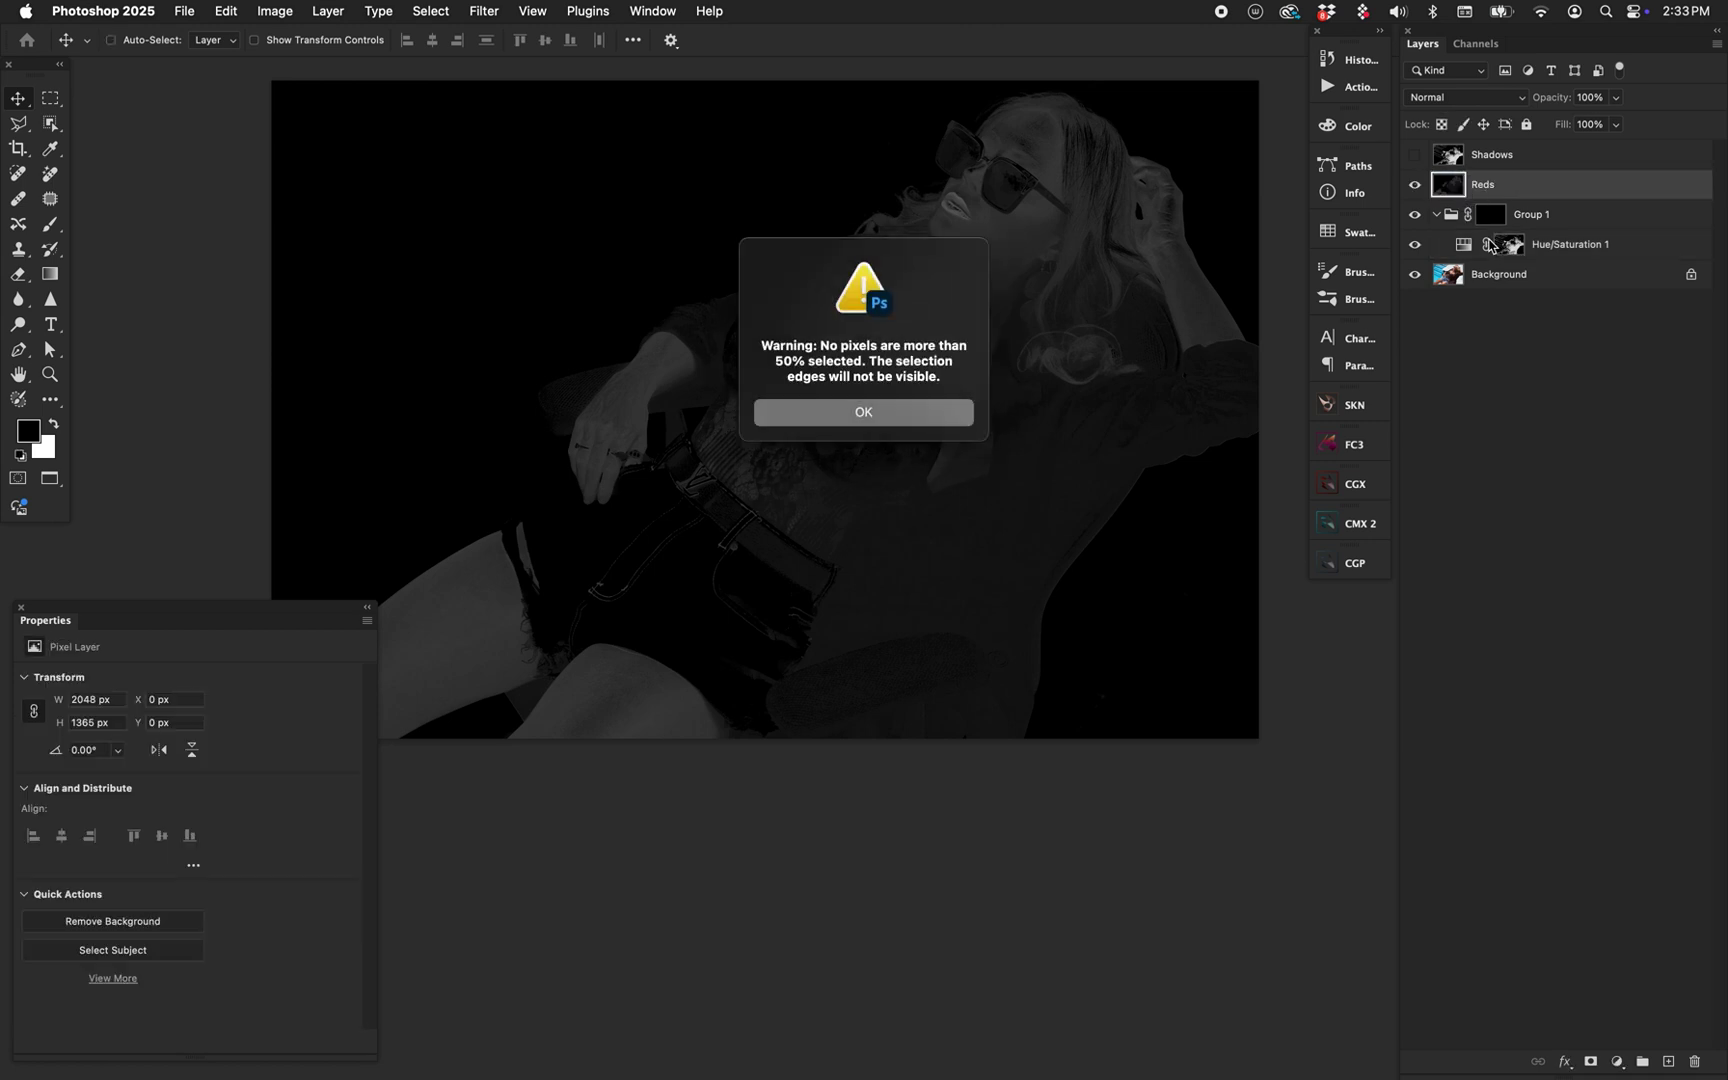
pyautogui.press('Return')
pyautogui.click(1414, 184)
pyautogui.click(1489, 215)
pyautogui.press('super+i')
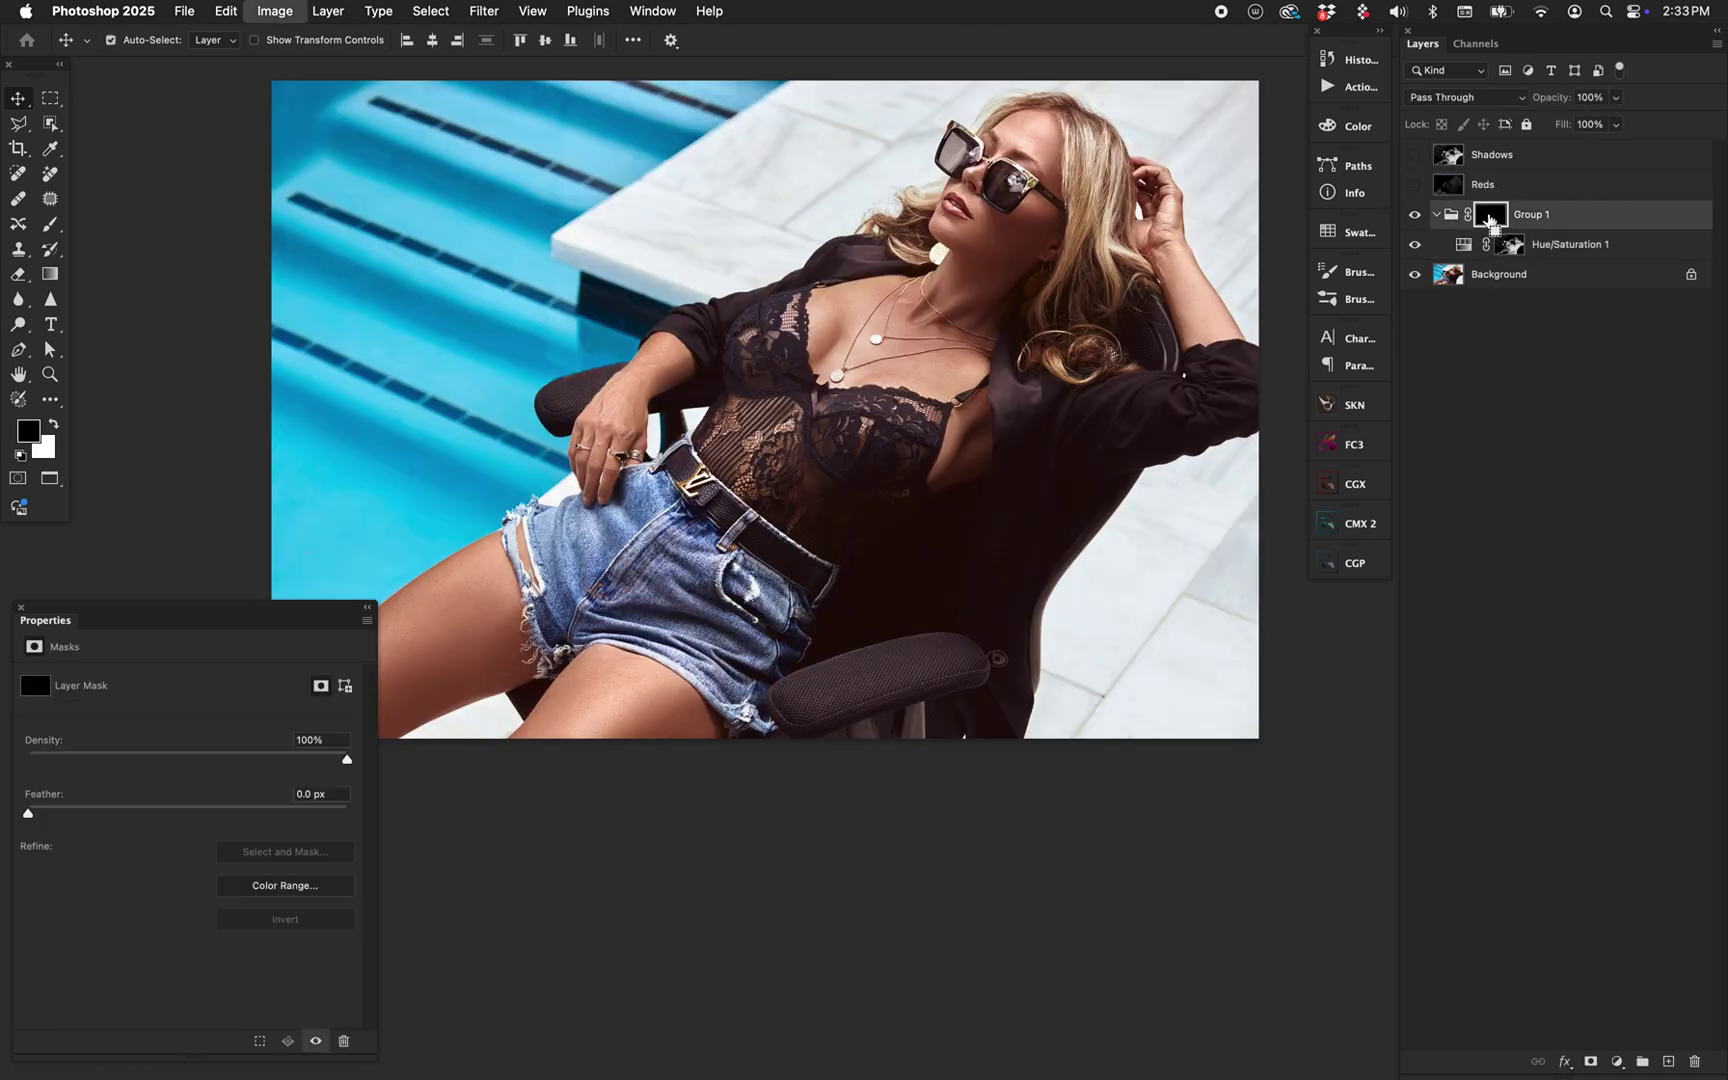
# - Shift the Hue to -85 in the Hue/Saturation adjustment
pyautogui.click(1465, 247)
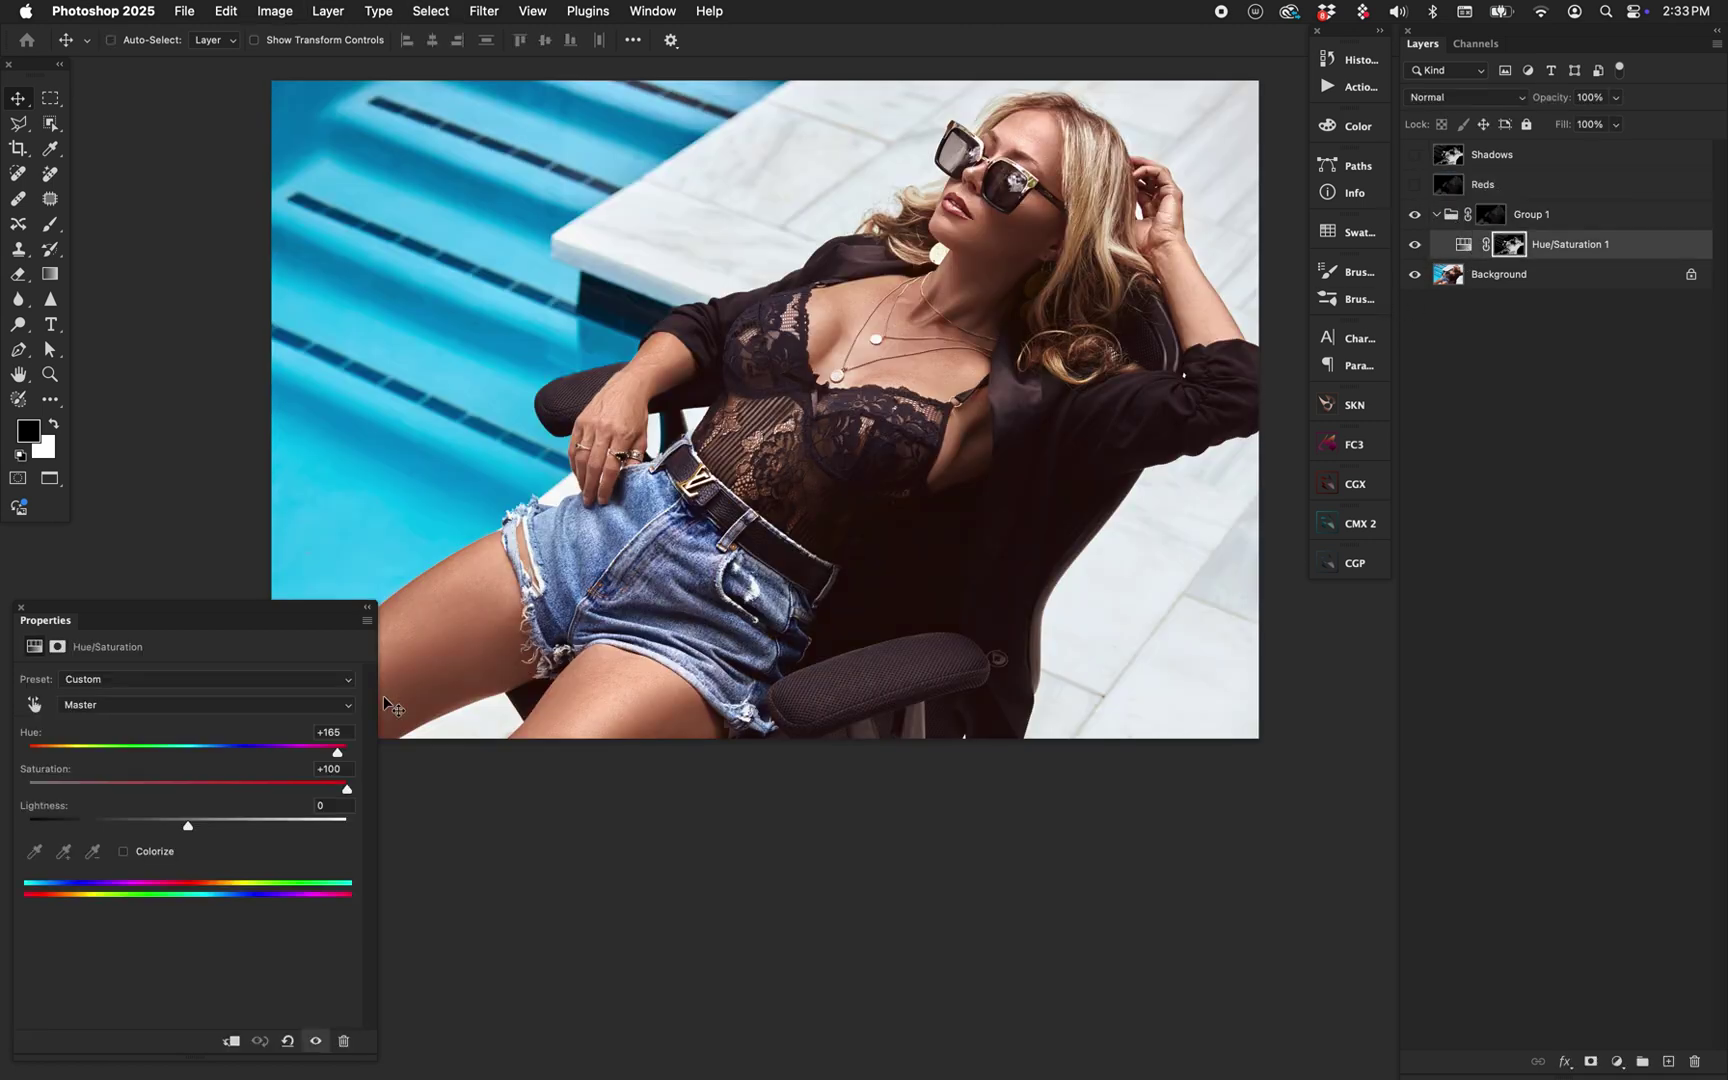
pyautogui.moveTo(330, 752)
pyautogui.mouseDown()
pyautogui.moveTo(22, 758)
pyautogui.moveTo(305, 755)
pyautogui.moveTo(272, 745)
pyautogui.moveTo(67, 754)
pyautogui.moveTo(308, 784)
pyautogui.moveTo(101, 763)
pyautogui.moveTo(300, 755)
pyautogui.mouseUp()
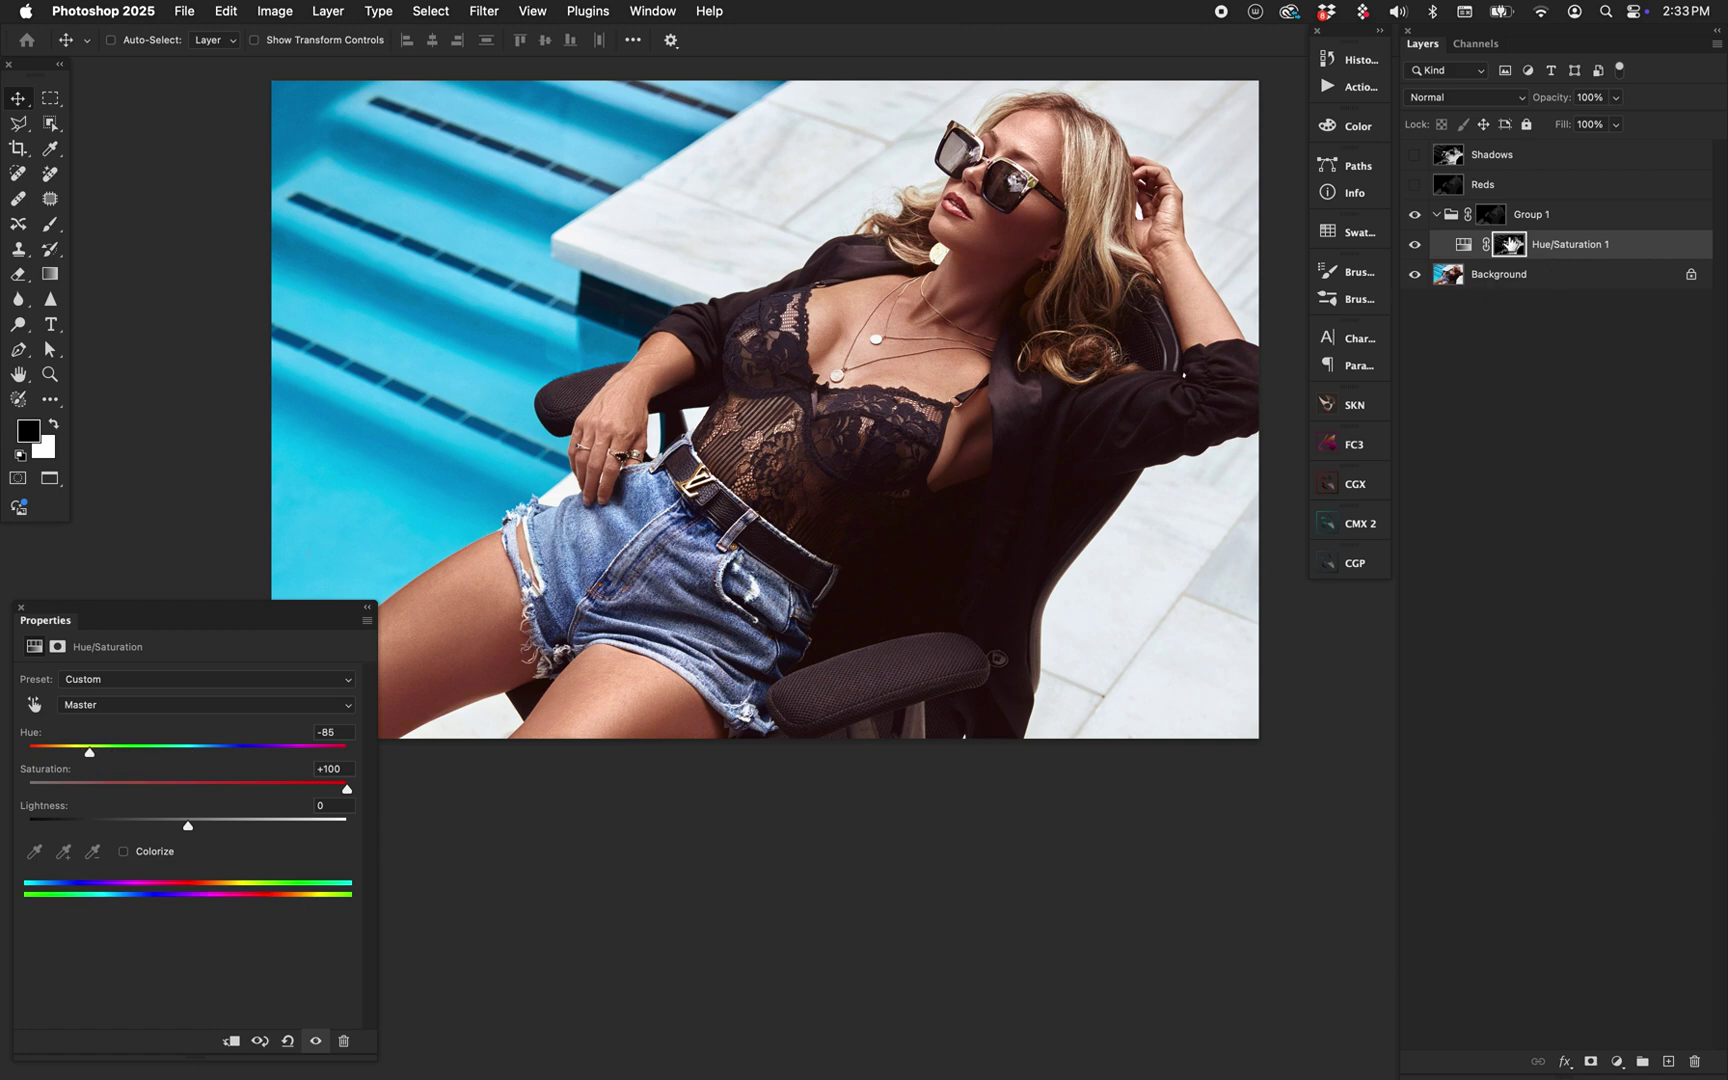
# - View the Hue/Saturation mask and the Group 1 mask on their own, and return to the normal image view
pyautogui.keyDown('alt'); pyautogui.click(1510, 245); pyautogui.keyUp('alt')
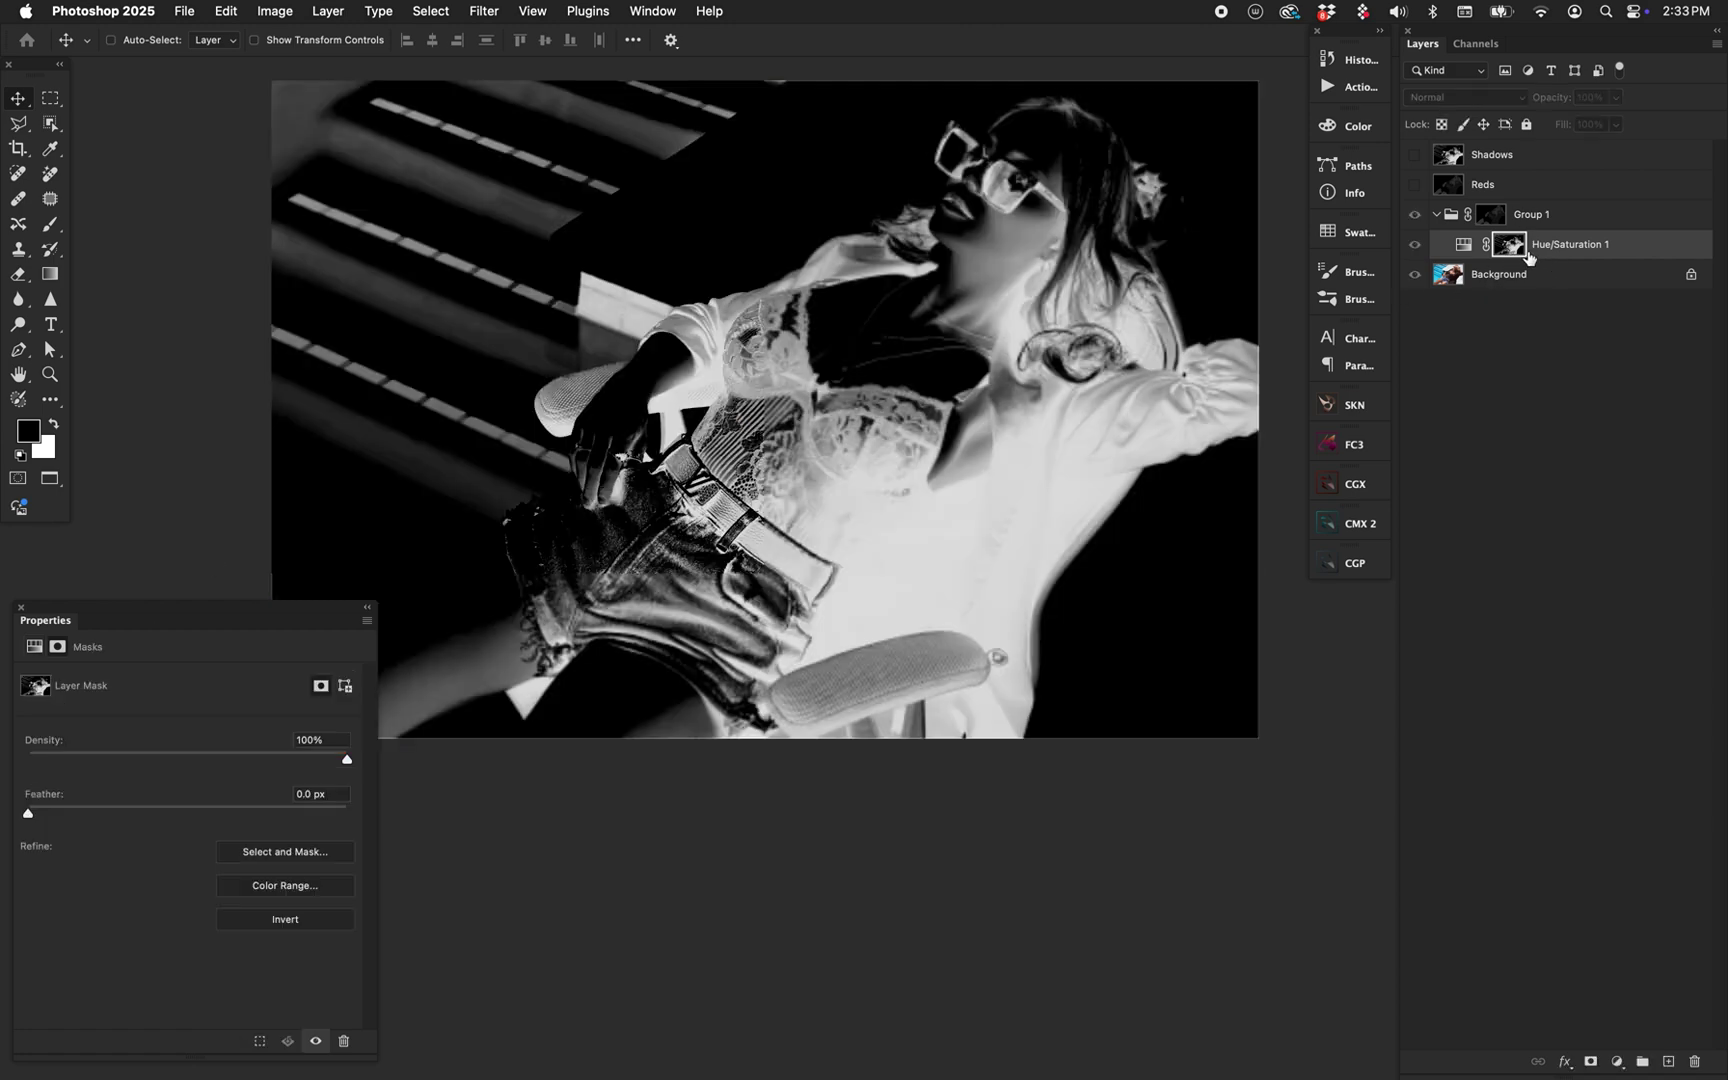
pyautogui.keyDown('alt'); pyautogui.click(1495, 220); pyautogui.keyUp('alt')
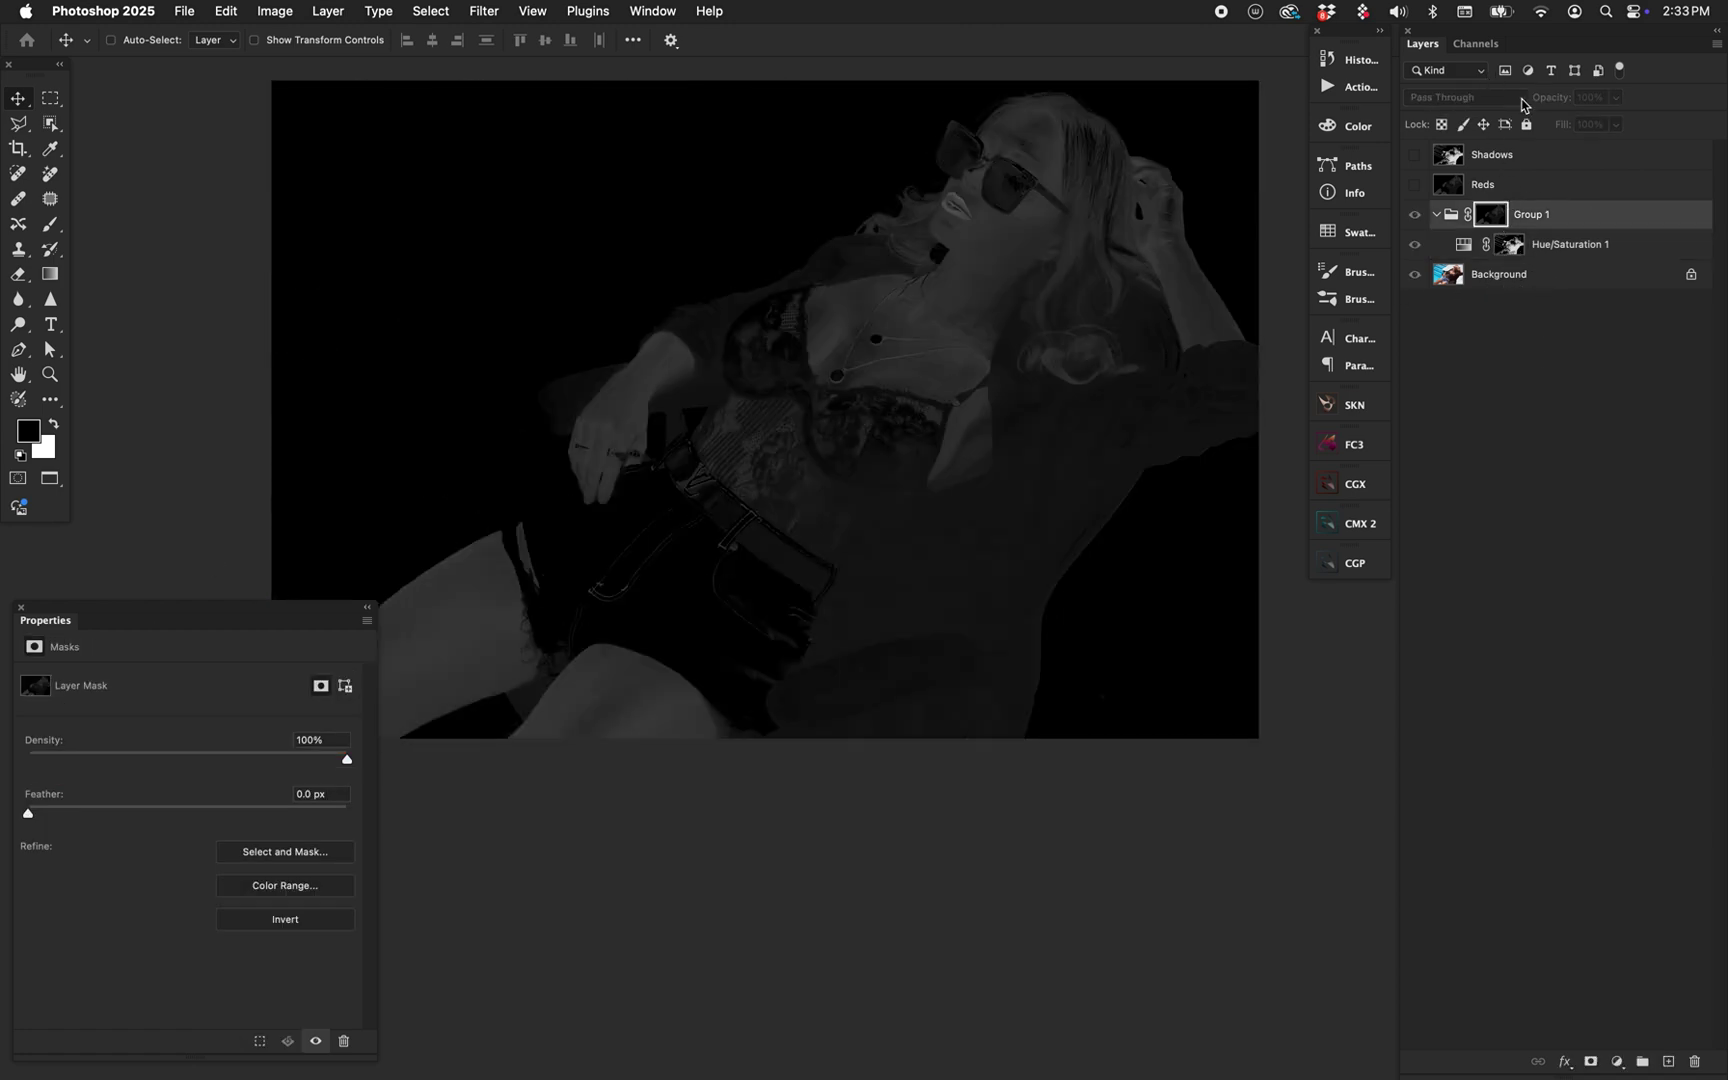
pyautogui.click(1465, 248)
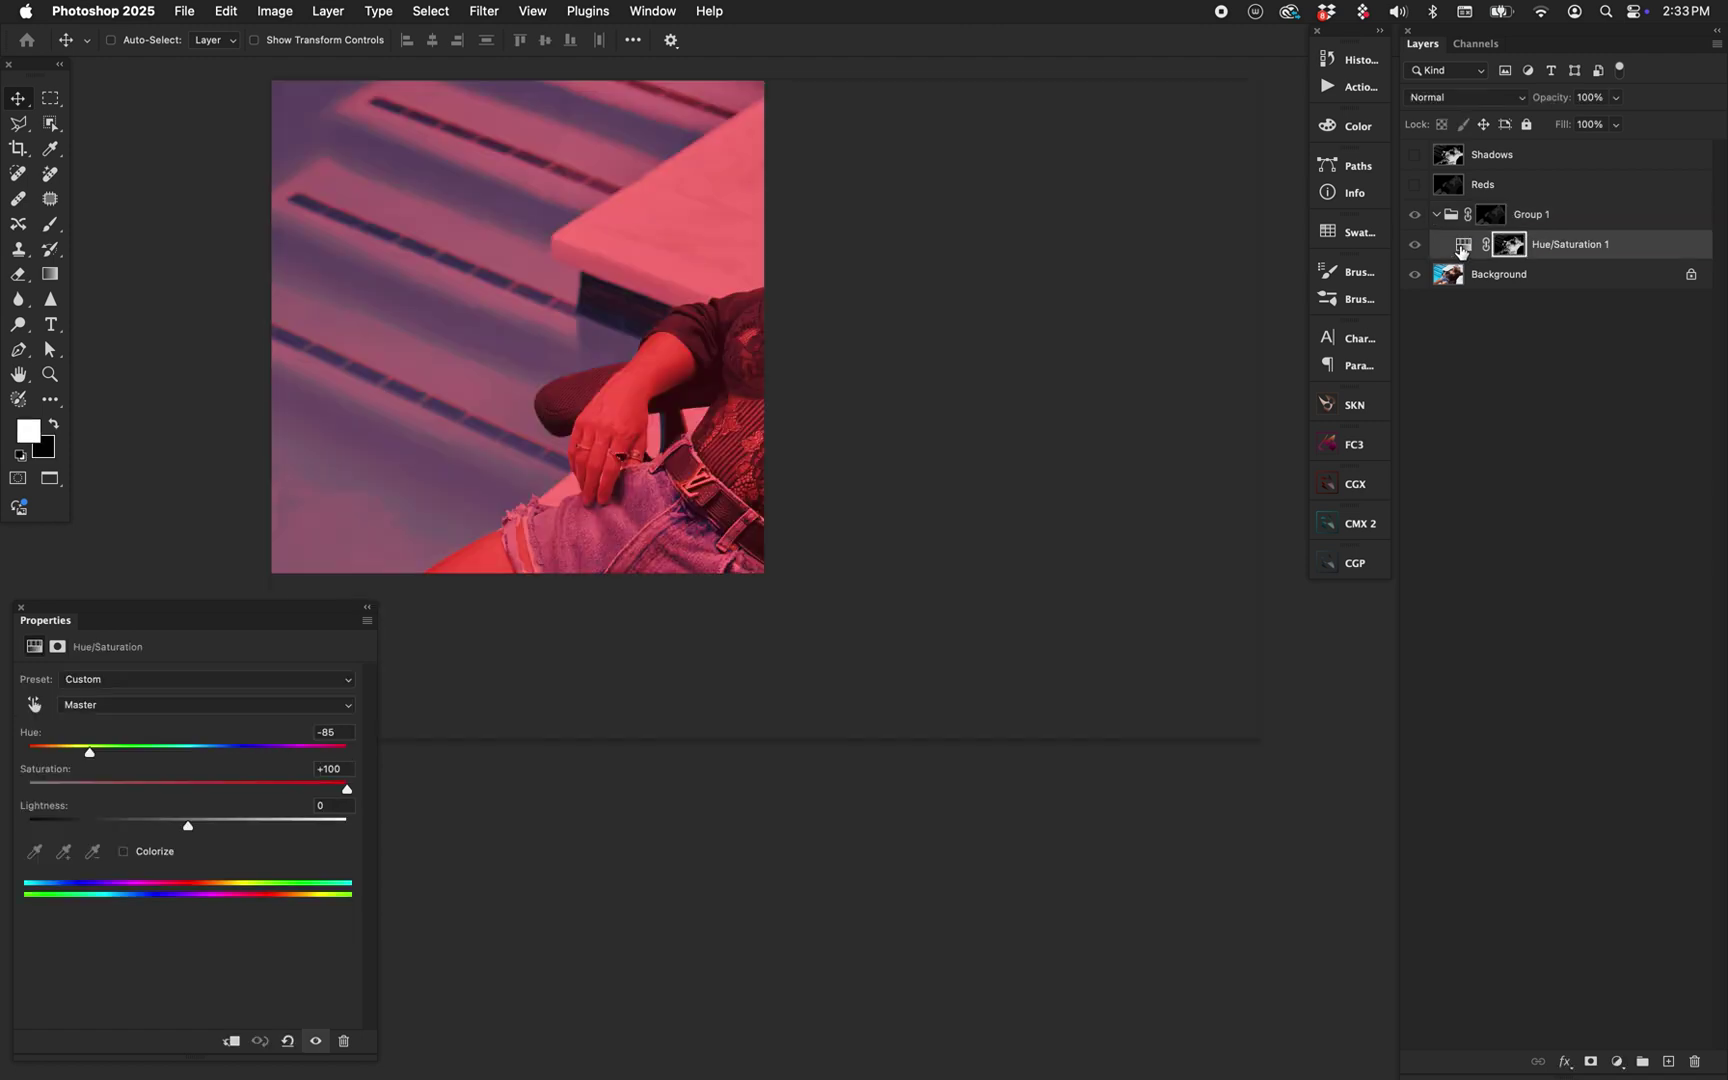
pyautogui.press('\\')
pyautogui.press('x')
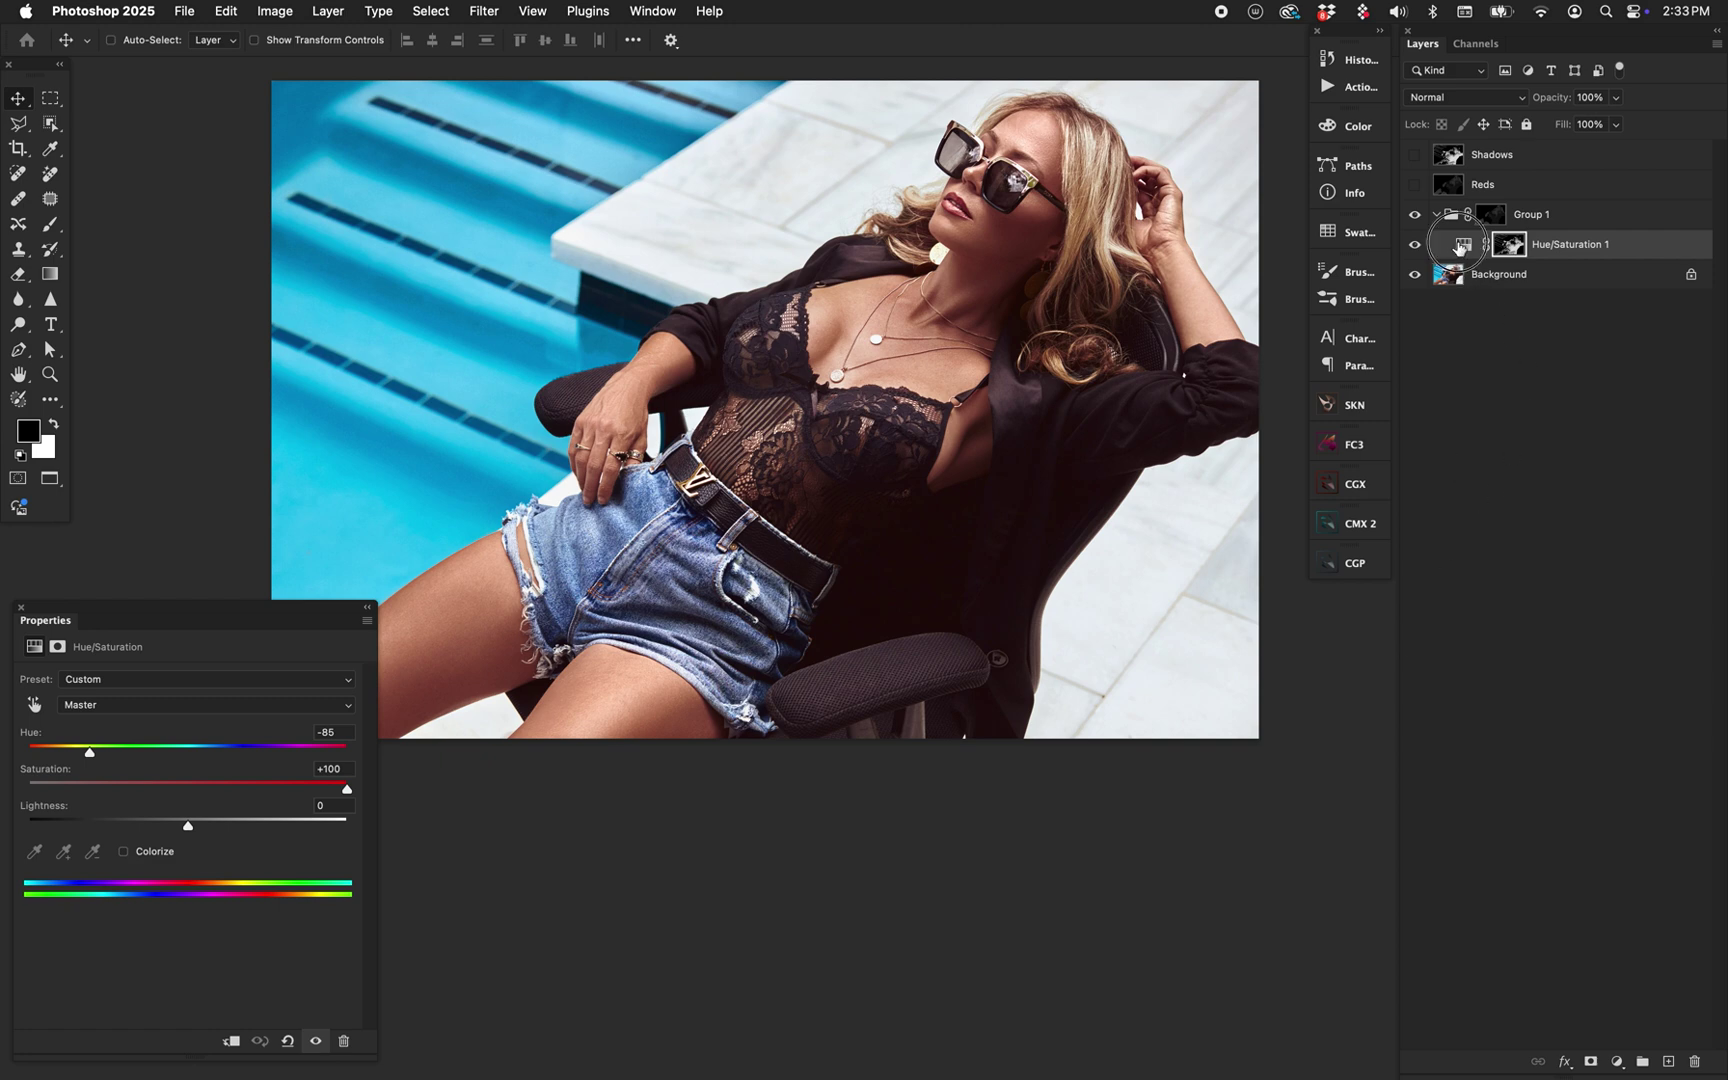
# - Set Hue to -9 and Lightness to +60 in the Hue/Saturation adjustment and toggle its visibility to compare the effect
pyautogui.click(173, 750)
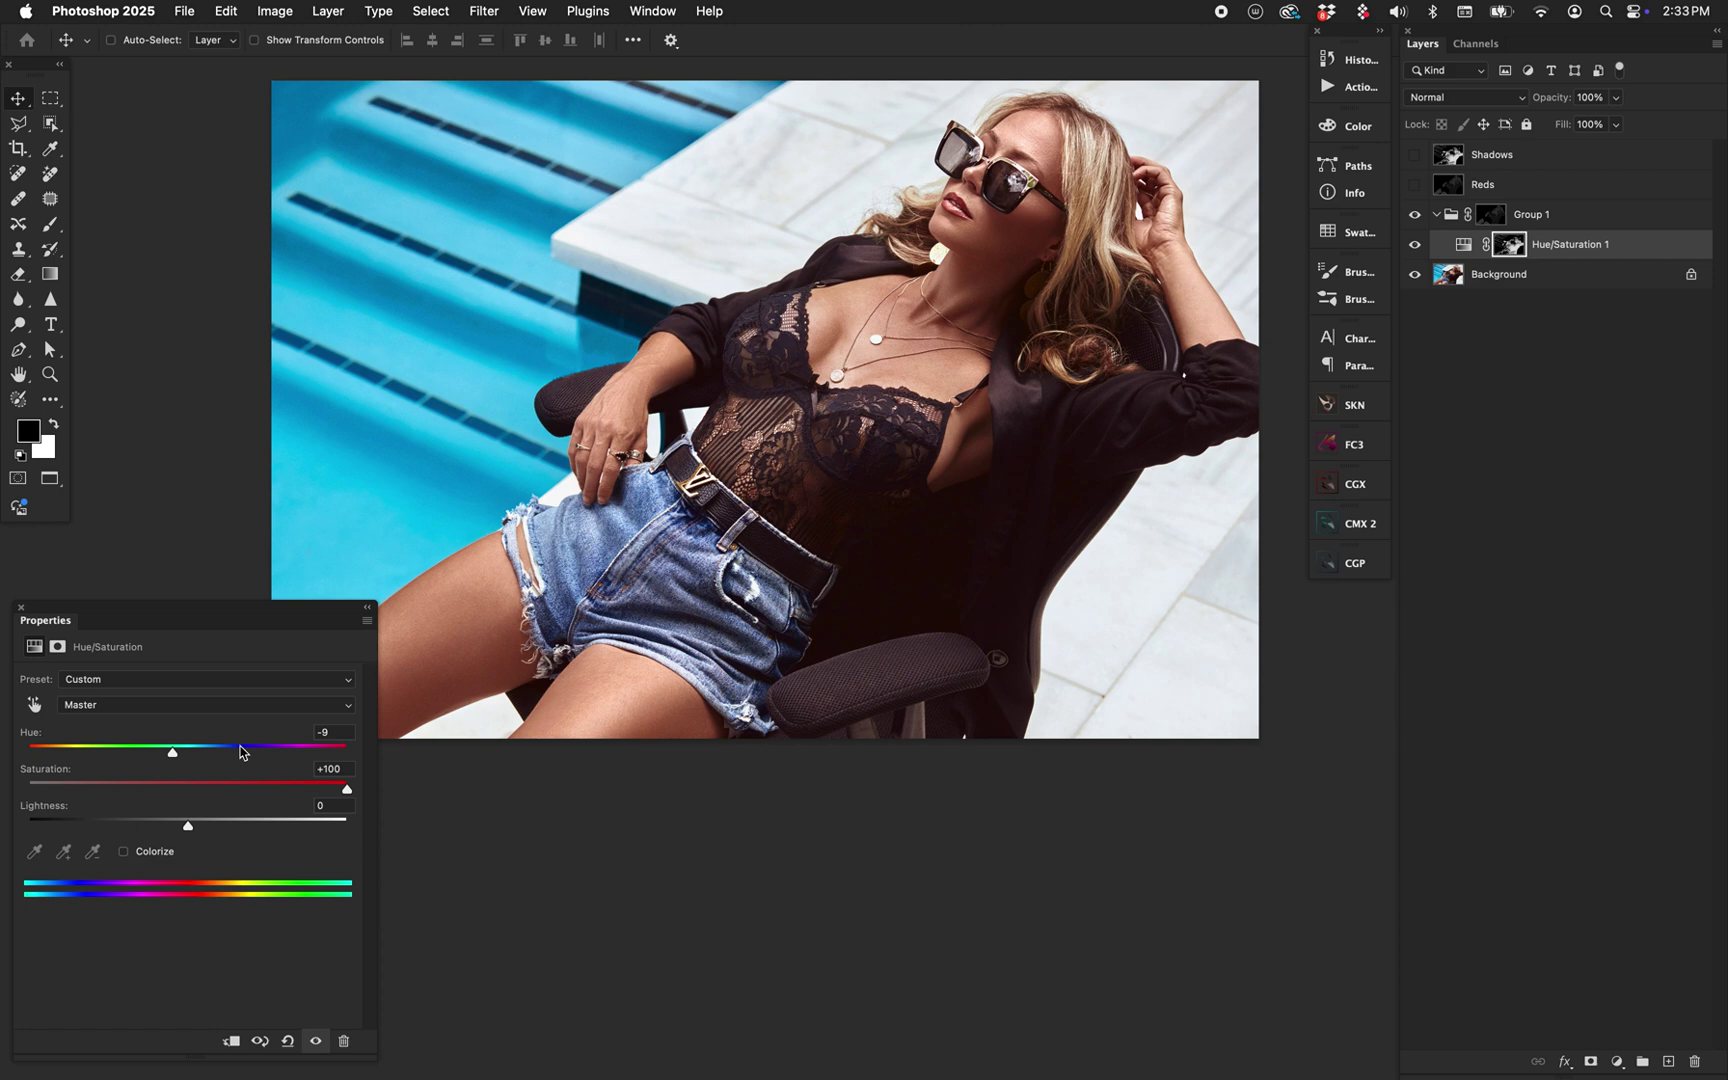
pyautogui.click(237, 822)
pyautogui.click(284, 826)
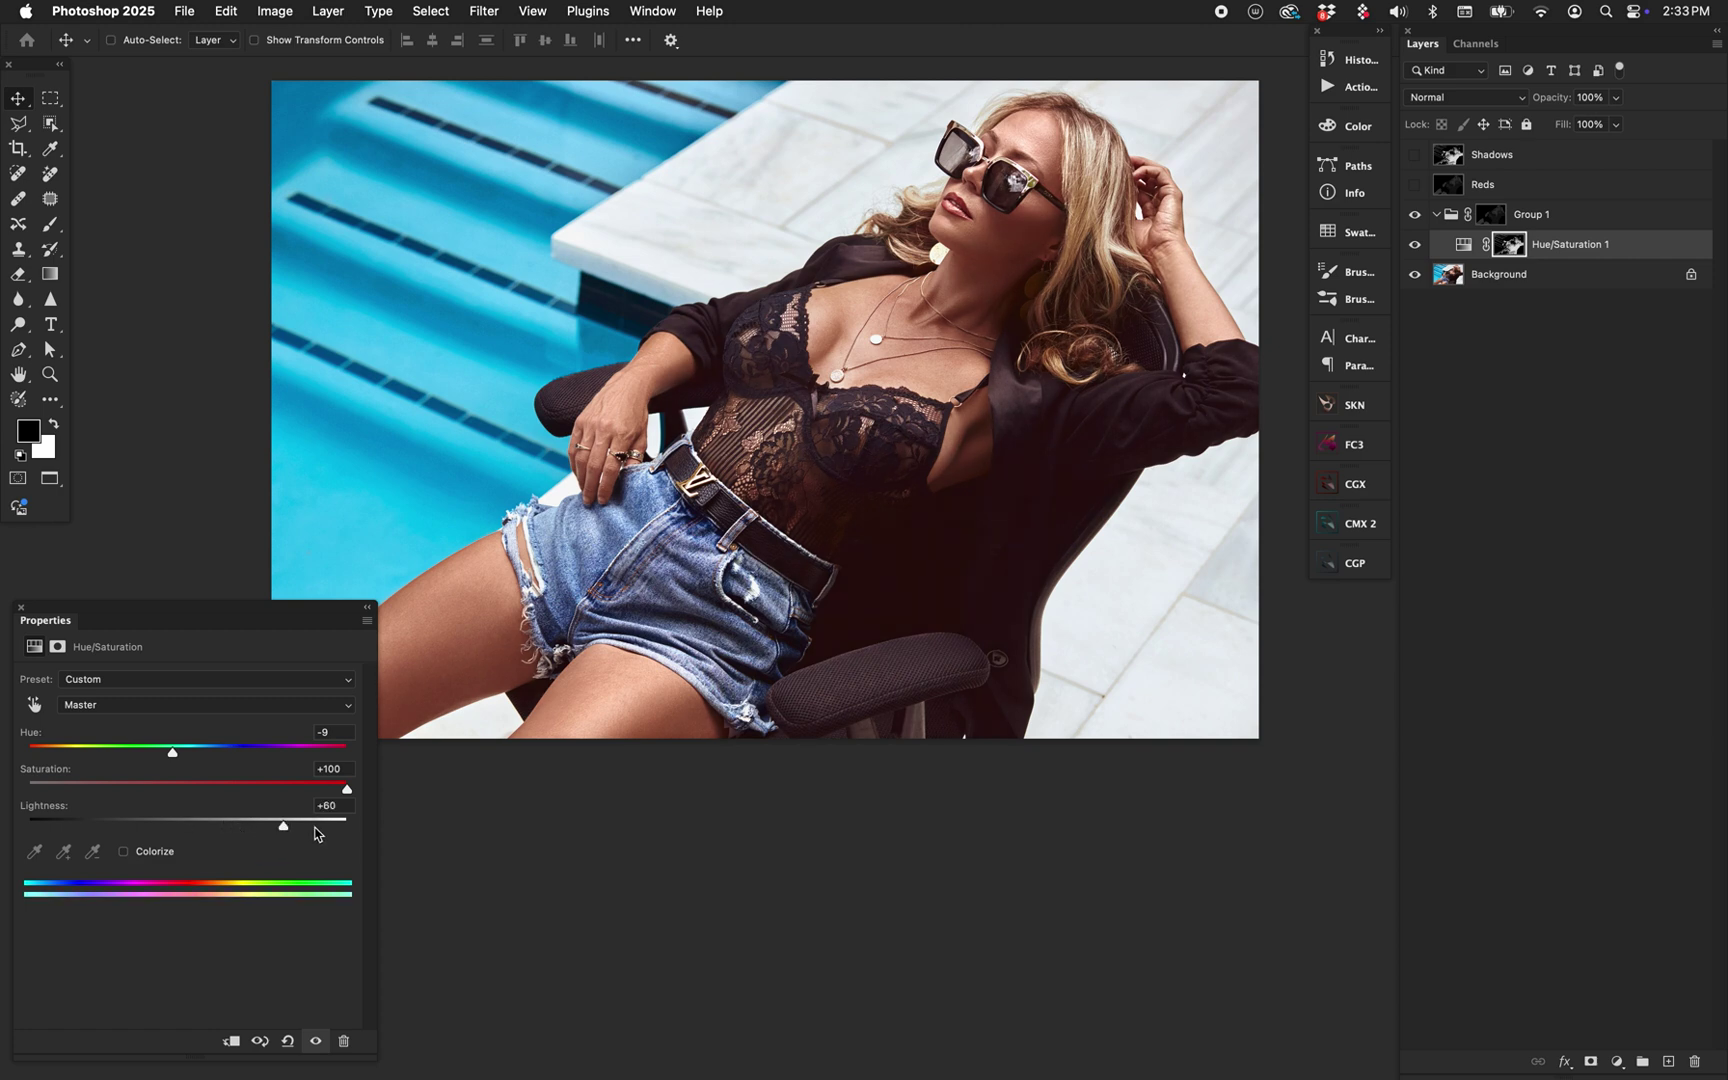
pyautogui.click(1414, 244)
pyautogui.click(1414, 244)
pyautogui.click(1414, 244)
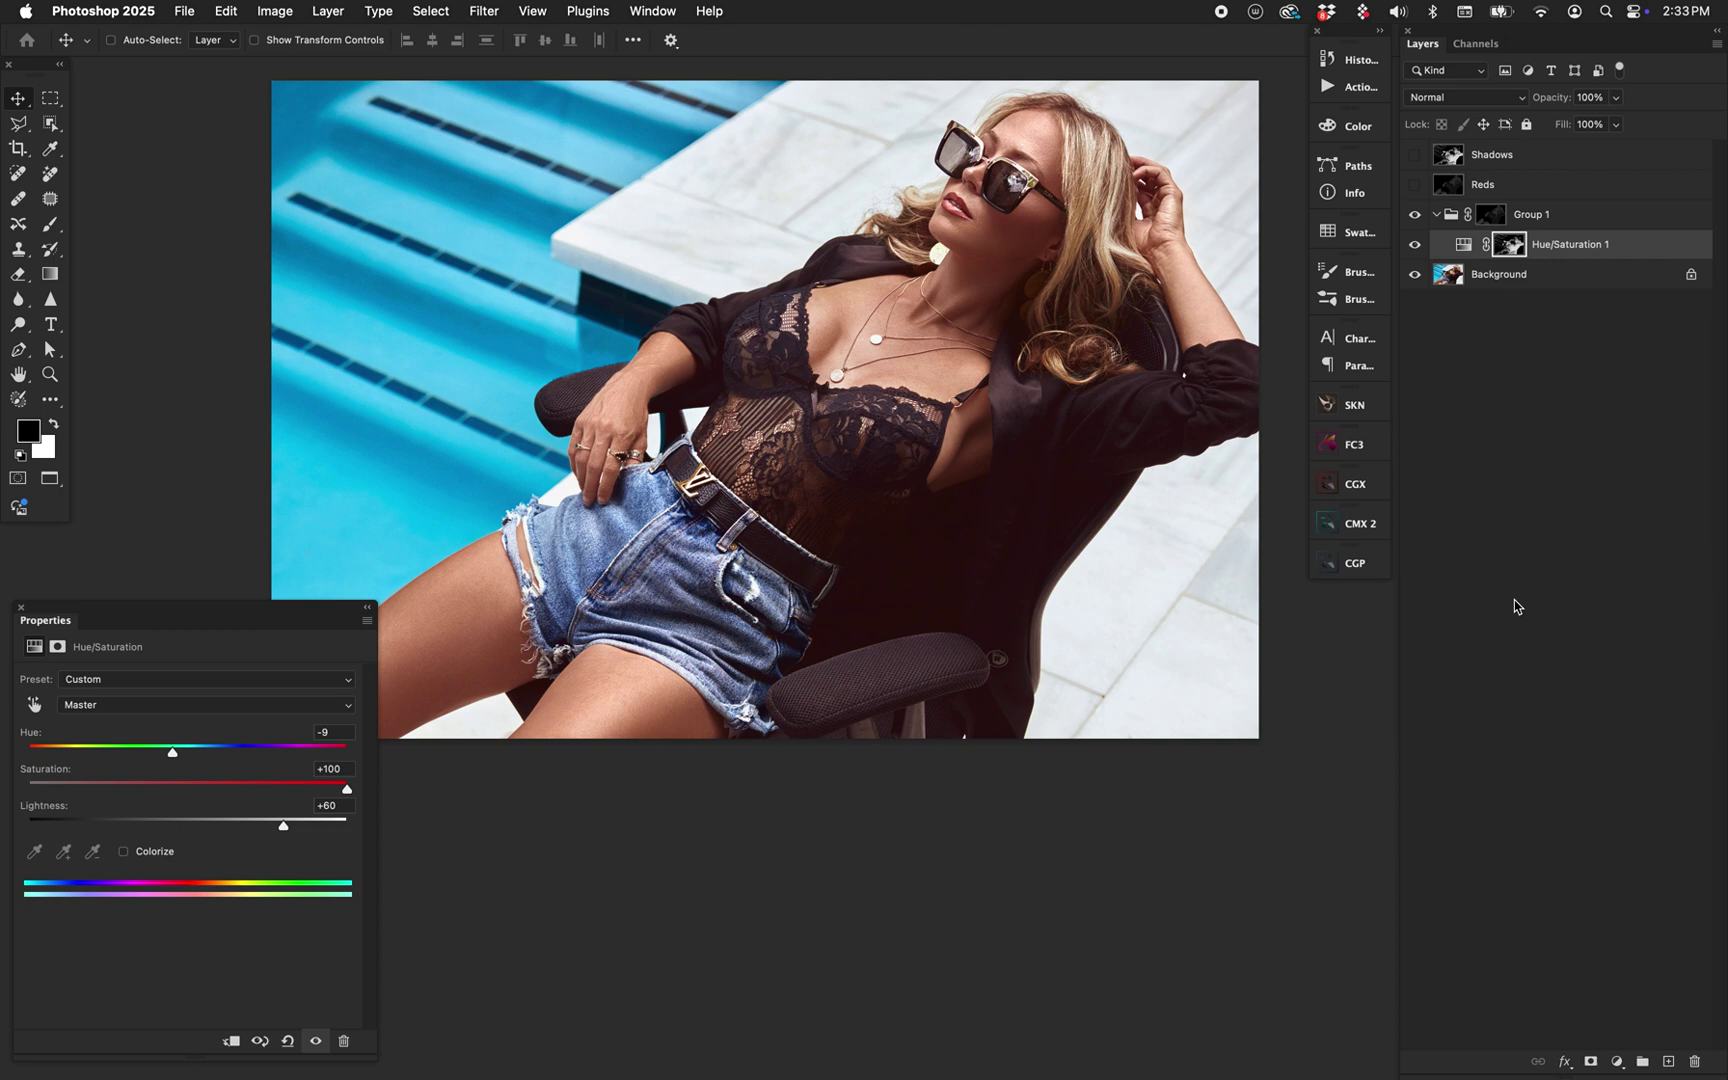